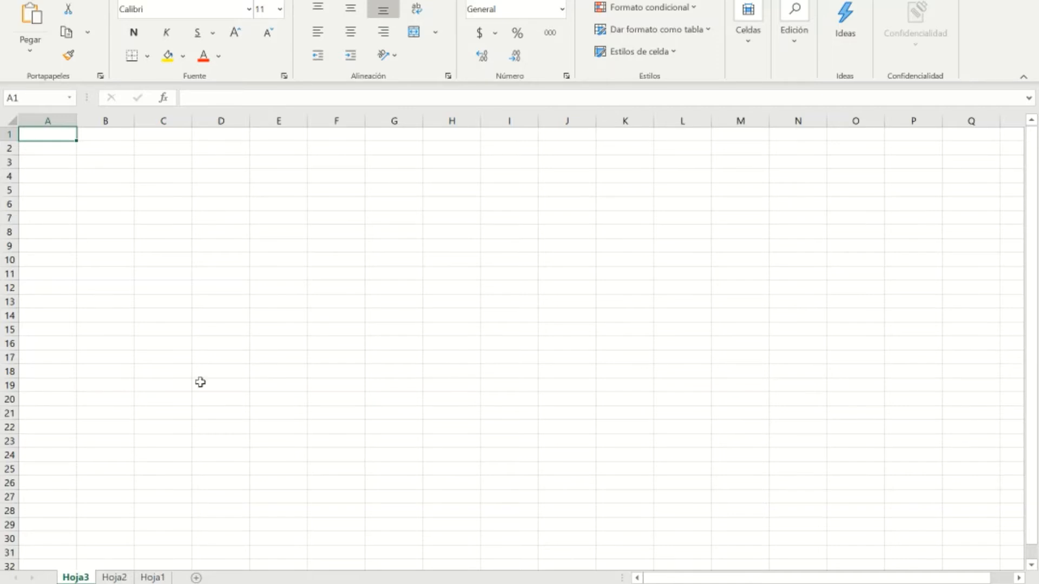
# Step: On sheet Hoja1, delete the empty first row above the sales data headers
pyautogui.click(152, 577)
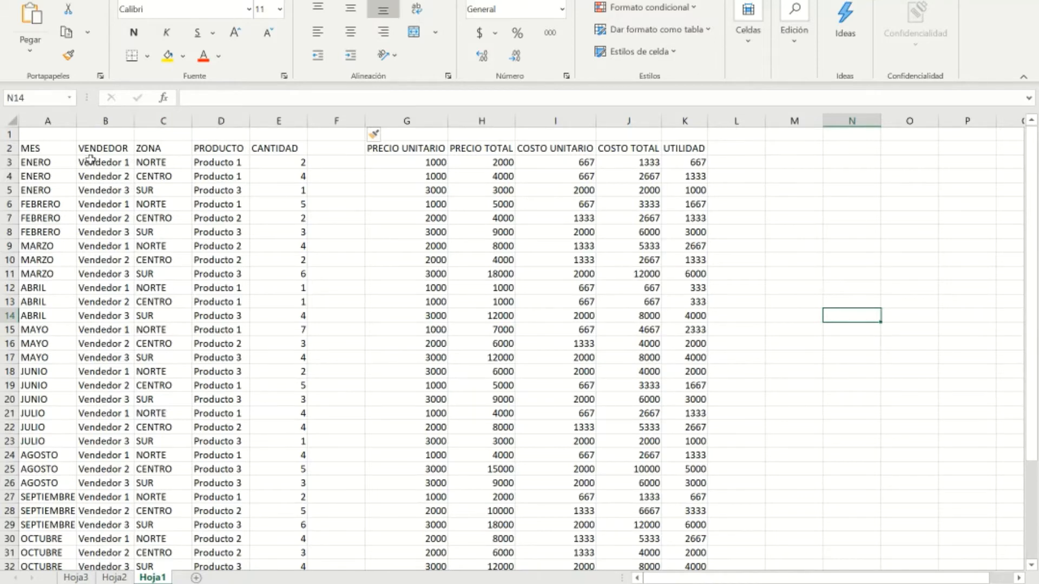
pyautogui.click(95, 176)
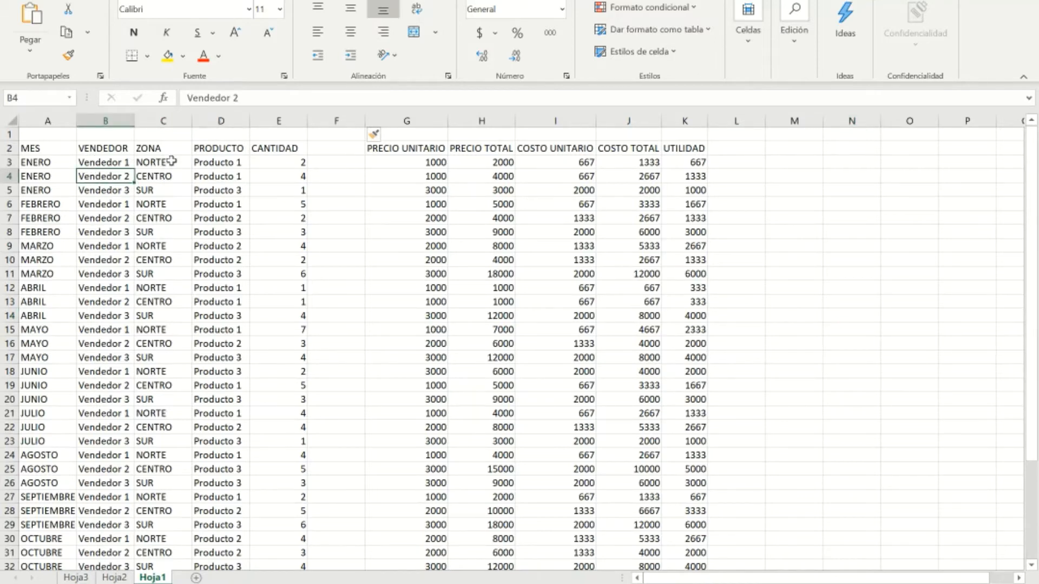
pyautogui.click(238, 161)
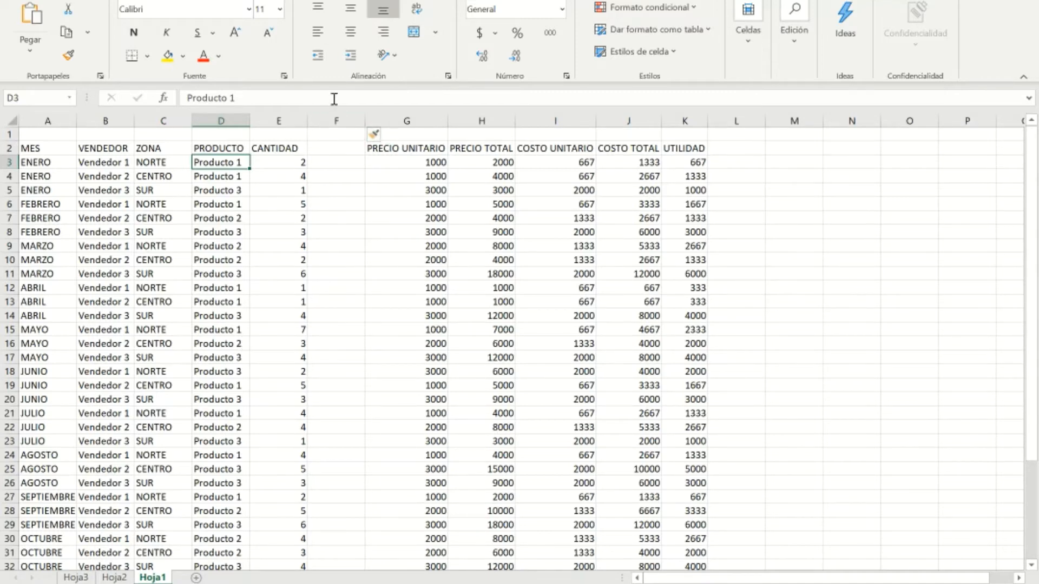
pyautogui.click(334, 121)
pyautogui.click(9, 133)
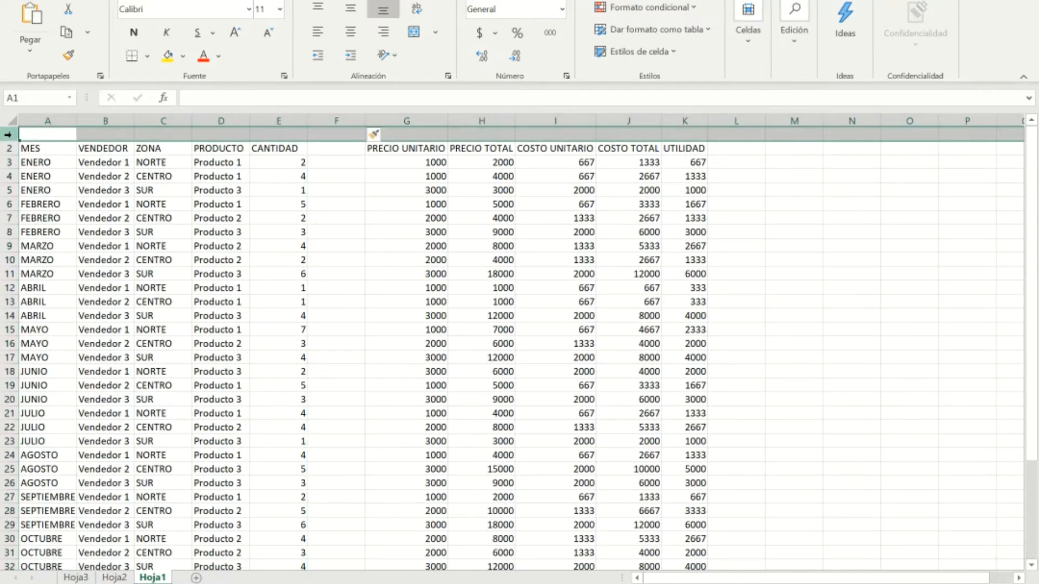
pyautogui.rightClick(35, 135)
pyautogui.click(55, 276)
# Step: Delete the empty column F between CANTIDAD and PRECIO UNITARIO
pyautogui.click(332, 120)
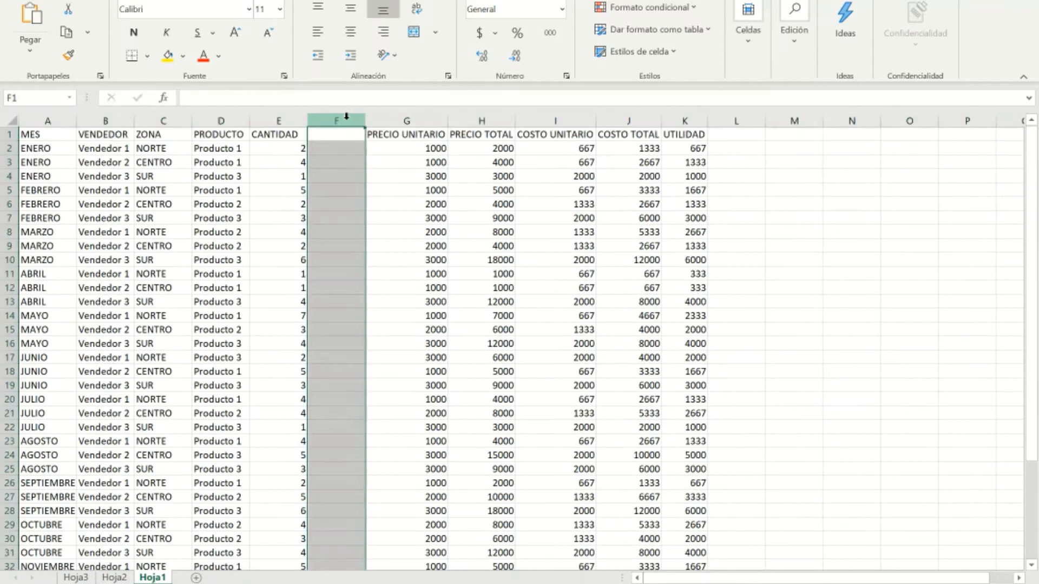
pyautogui.rightClick(342, 120)
pyautogui.click(387, 264)
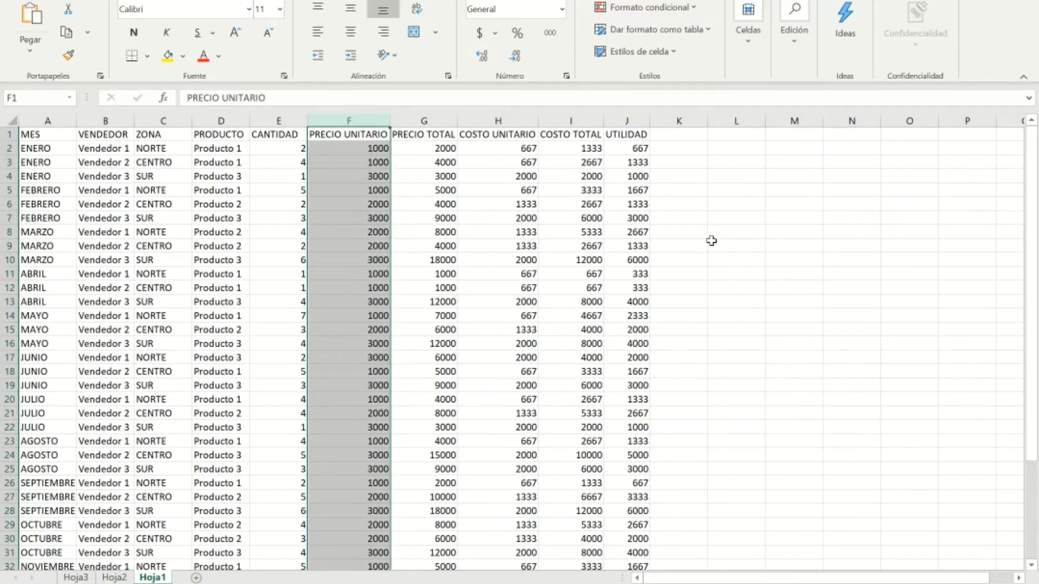
pyautogui.click(710, 244)
# Step: Convert the sales data range A1:J37 into a table with headers and dismiss the Ideas suggestion
pyautogui.scroll(-4, 135, 220)
pyautogui.scroll(-2, 135, 221)
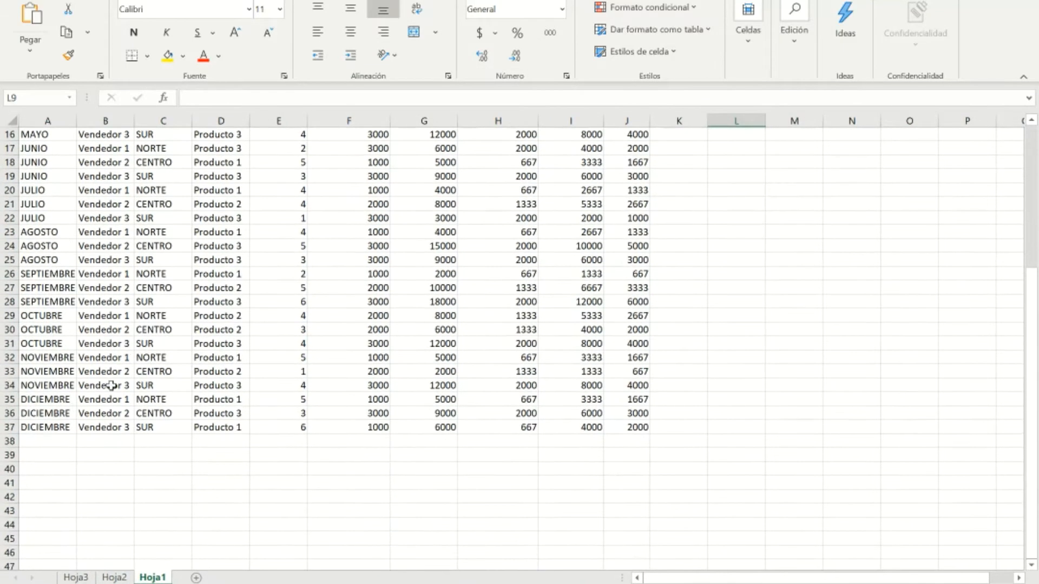
pyautogui.scroll(6, 111, 433)
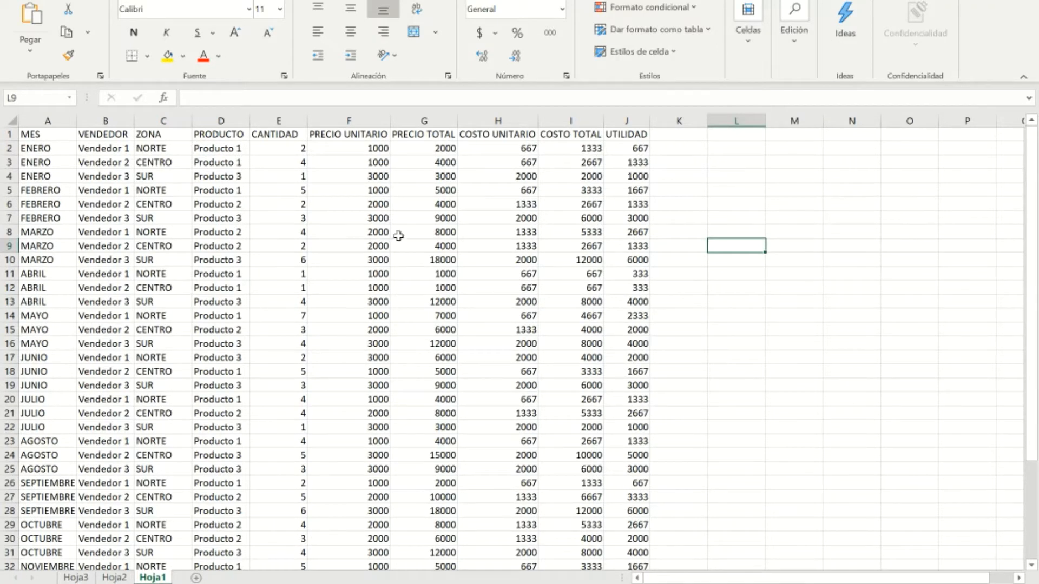
pyautogui.click(33, 153)
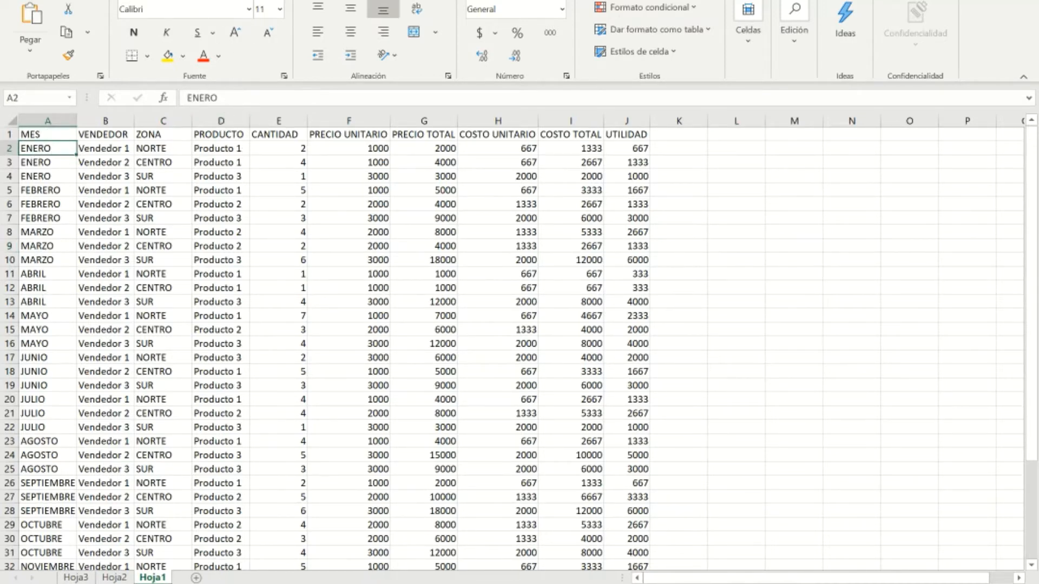
pyautogui.click(111, 0)
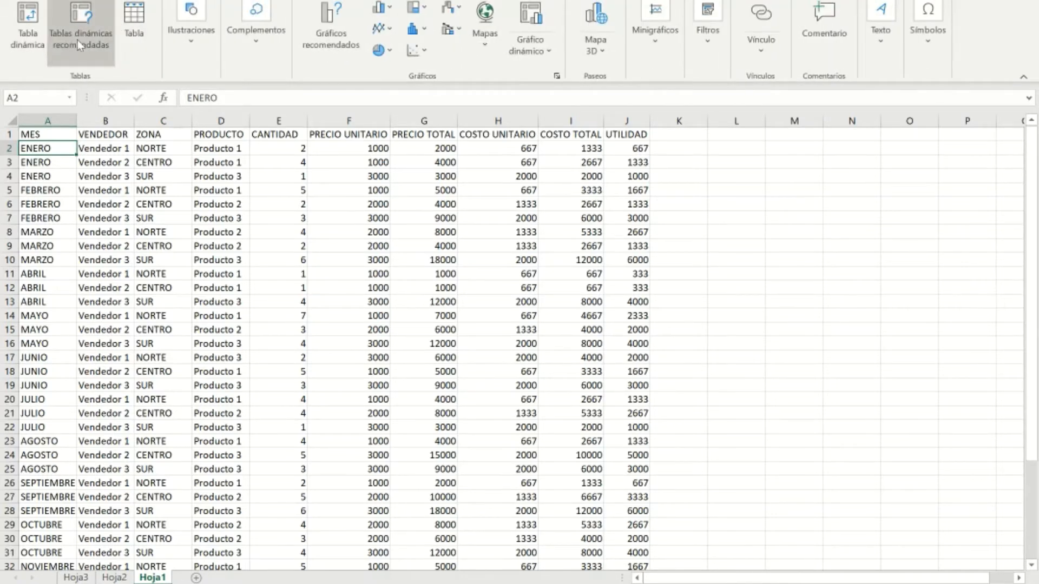
pyautogui.click(141, 17)
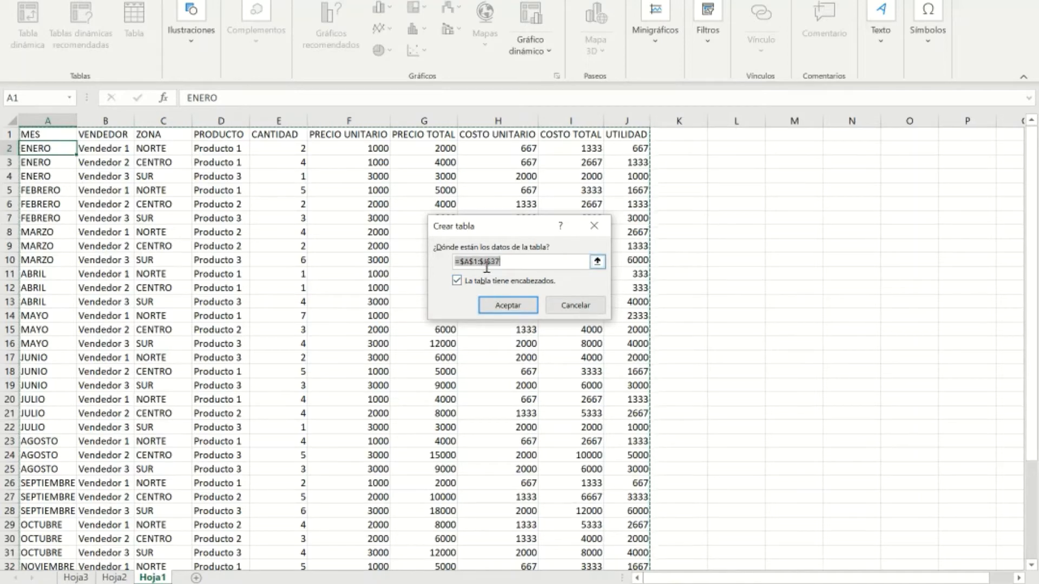
pyautogui.scroll(-4, 635, 524)
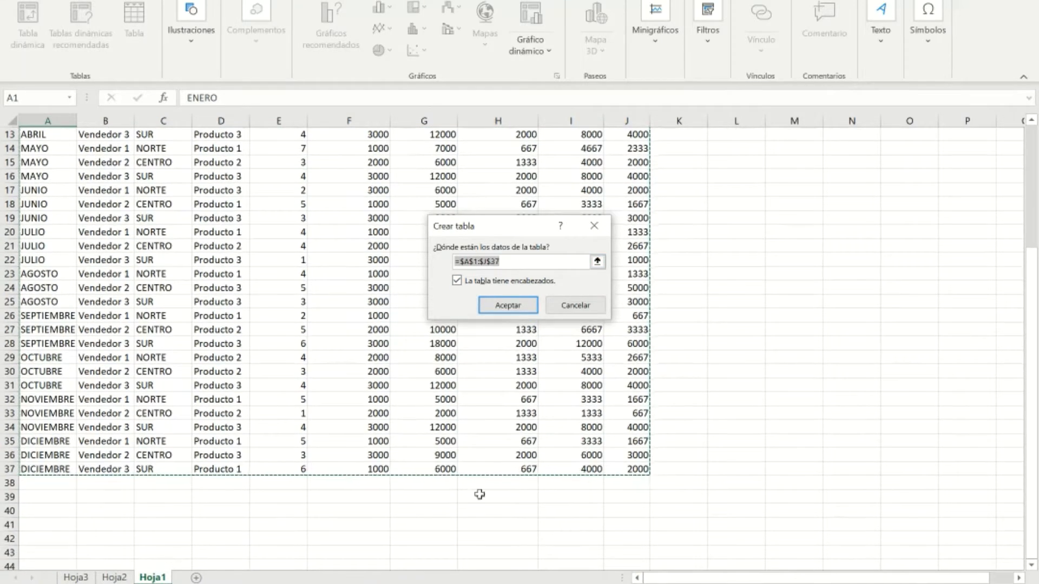
pyautogui.scroll(4, 634, 217)
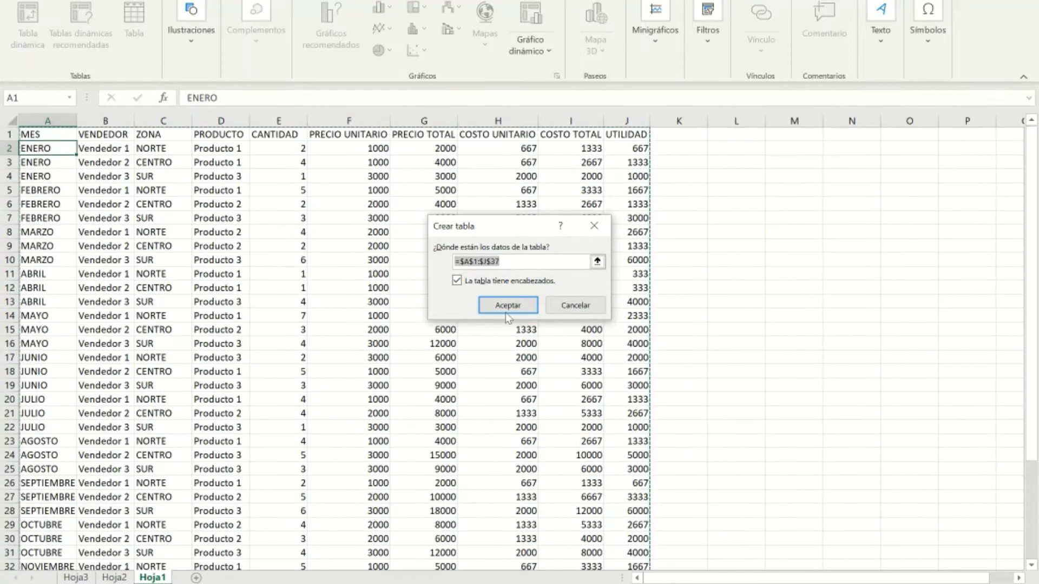
pyautogui.click(507, 306)
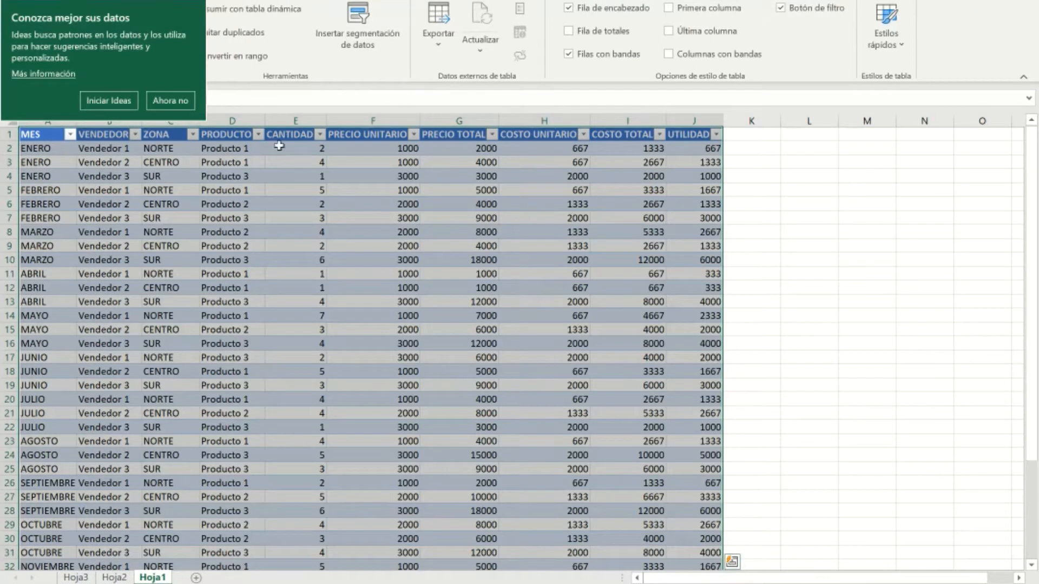
pyautogui.click(166, 101)
pyautogui.click(809, 316)
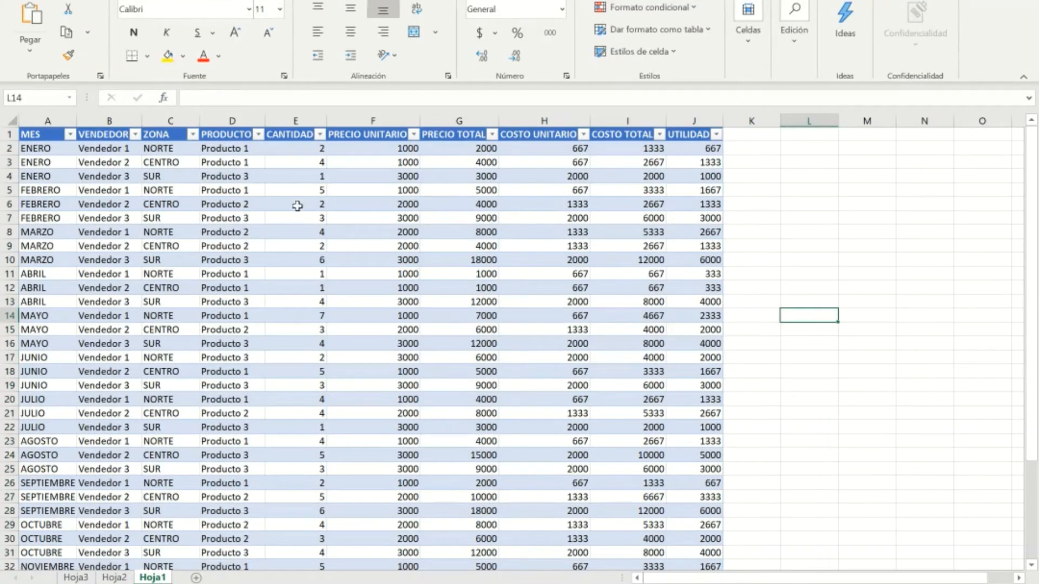
pyautogui.scroll(-5, 479, 354)
pyautogui.scroll(5, 568, 229)
pyautogui.scroll(-3, 464, 395)
pyautogui.scroll(3, 452, 392)
# Step: Create a pivot table from Tabla1 on a new worksheet
pyautogui.rightClick(282, 259)
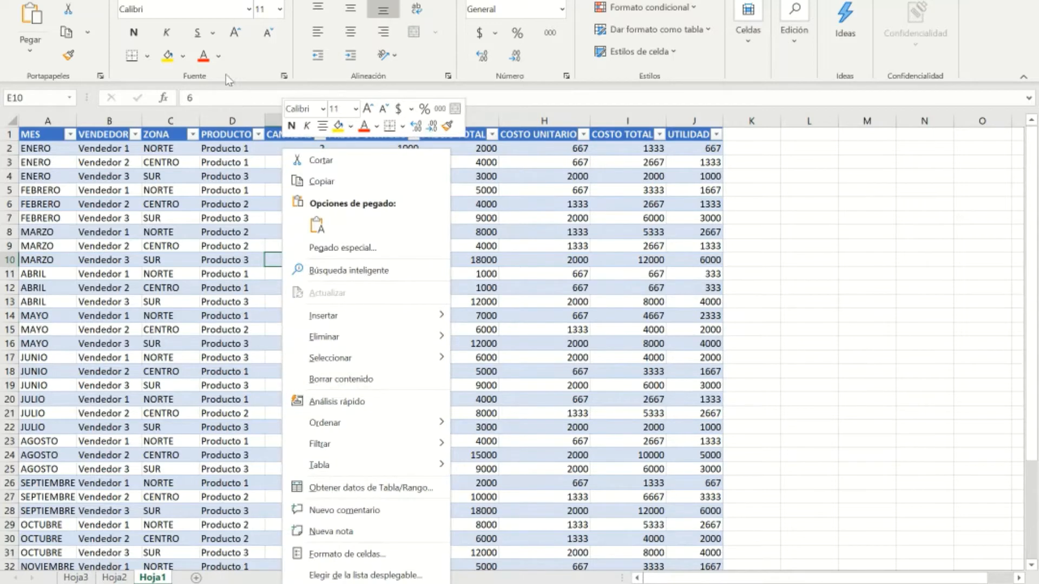
pyautogui.click(234, 227)
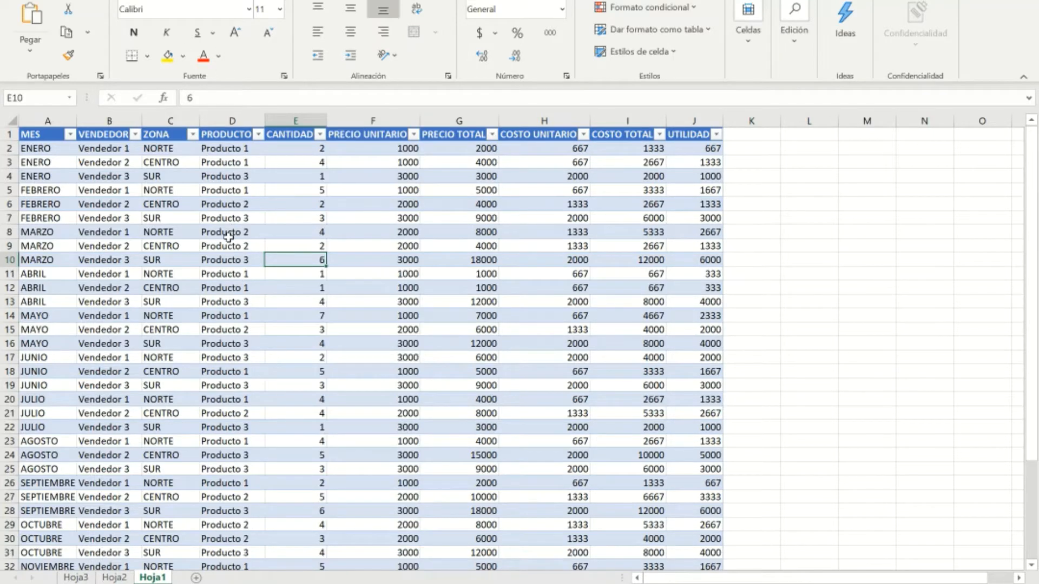
pyautogui.click(104, 0)
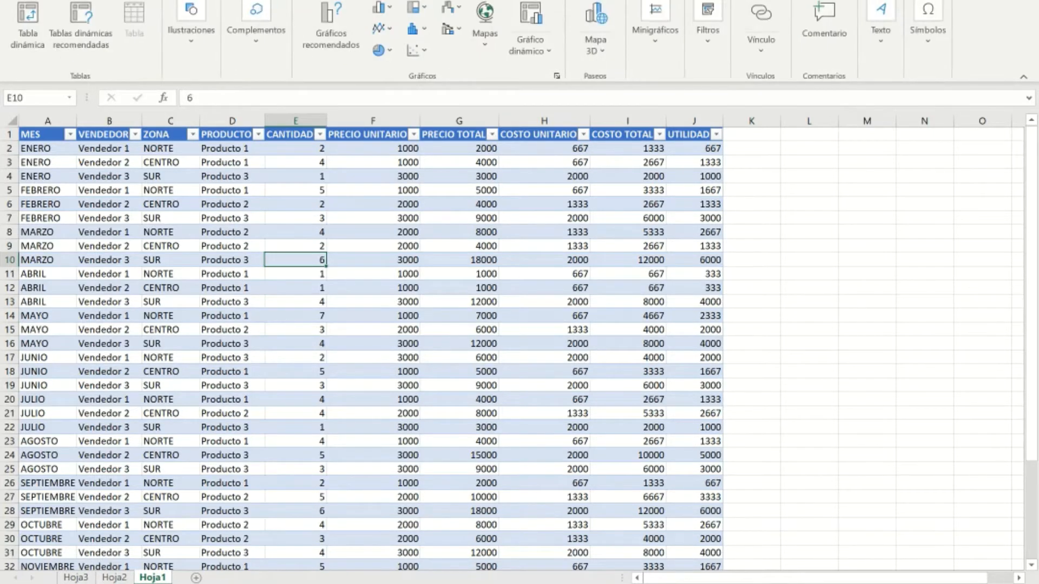
pyautogui.click(29, 27)
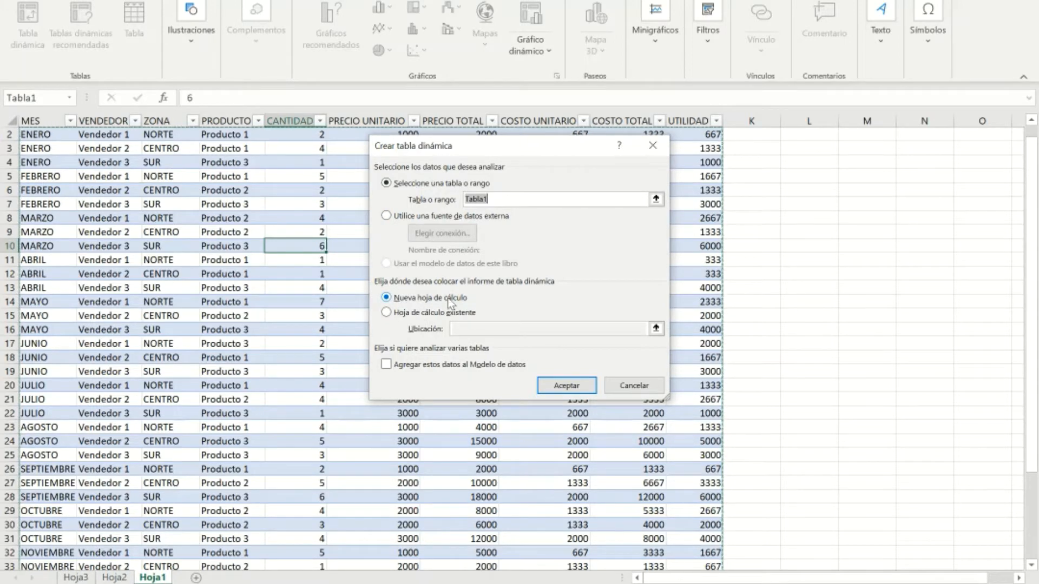
pyautogui.click(566, 386)
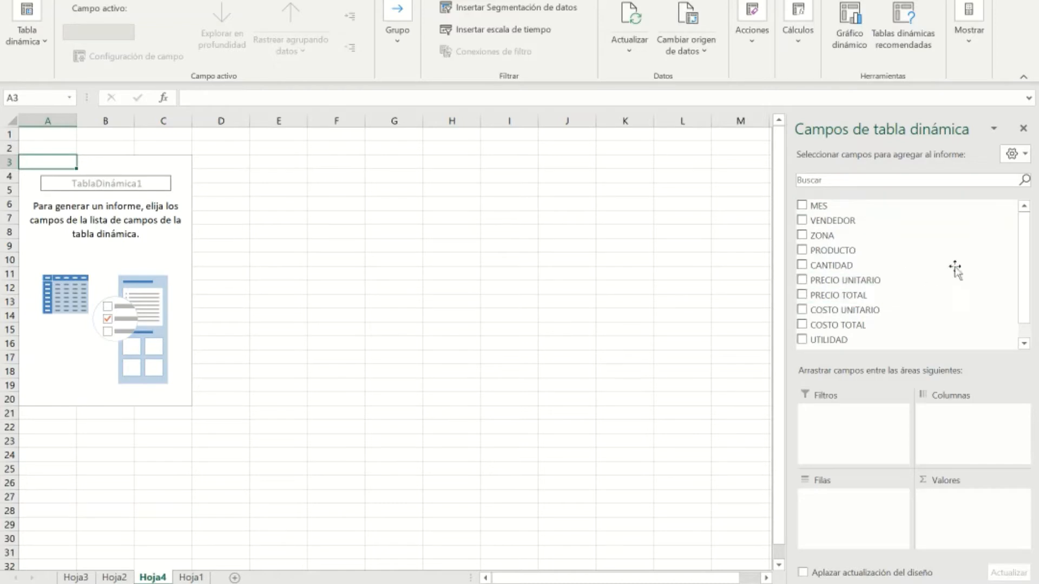
# Step: Add VENDEDOR as the pivot table's row field and the sum of PRECIO TOTAL as its value field
pyautogui.scroll(-1, 1026, 243)
pyautogui.scroll(1, 1025, 244)
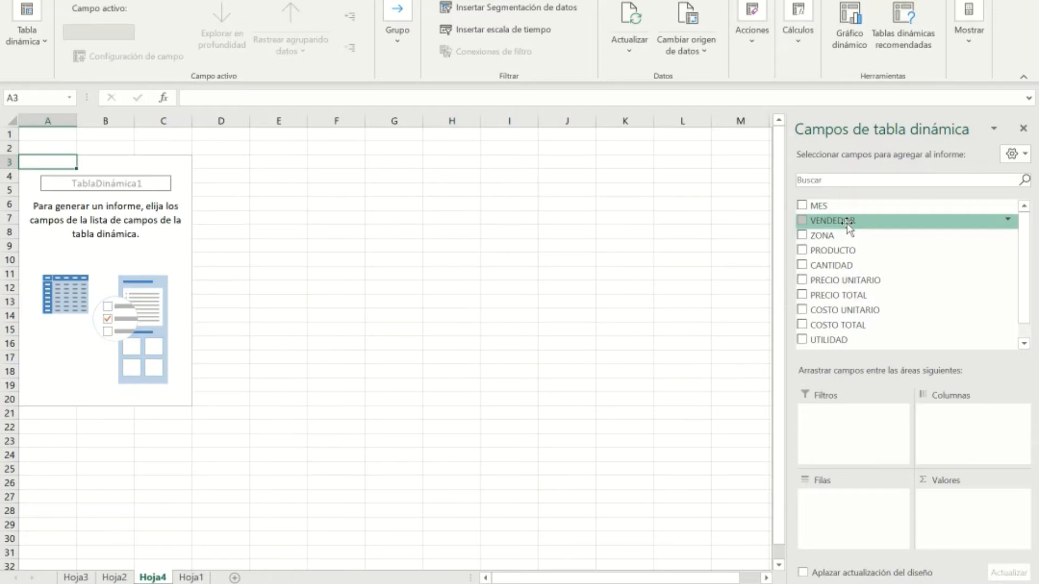
pyautogui.click(802, 221)
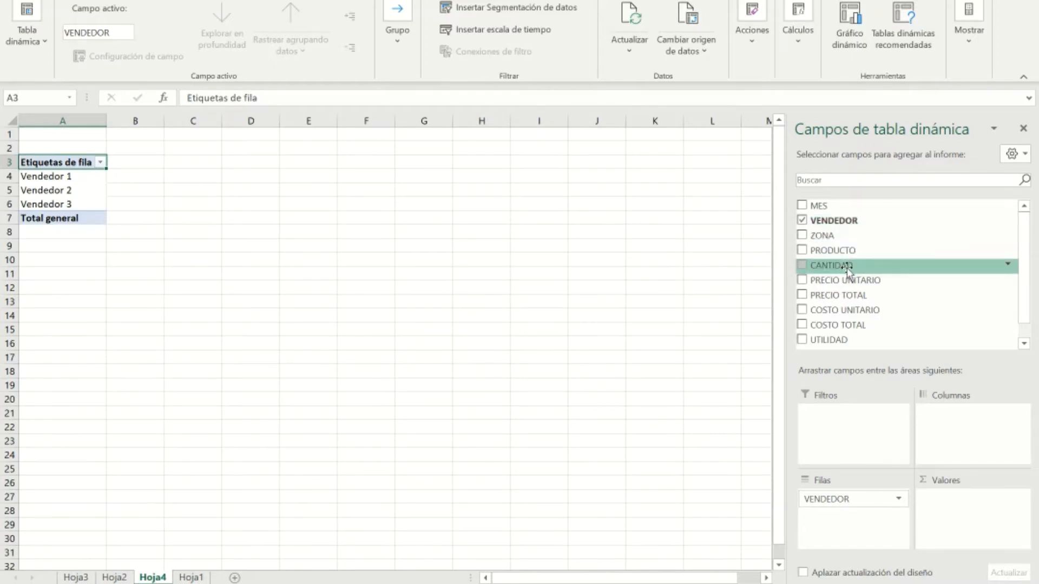
pyautogui.click(803, 295)
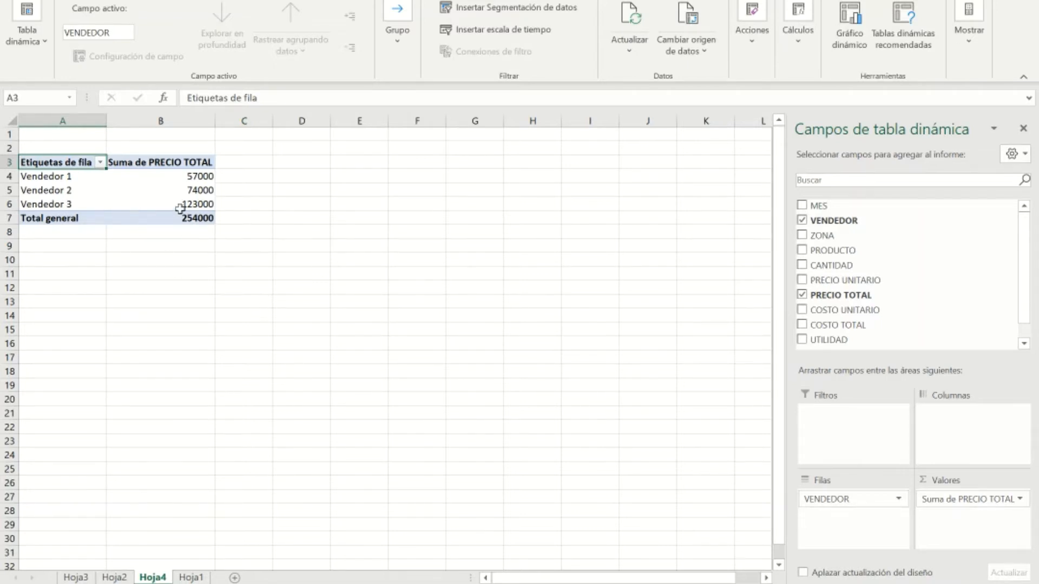
pyautogui.moveTo(177, 214)
# Step: Insert a clustered column pivot chart from the pivot table and place it beside the table, starting around cell C3
pyautogui.click(100, 0)
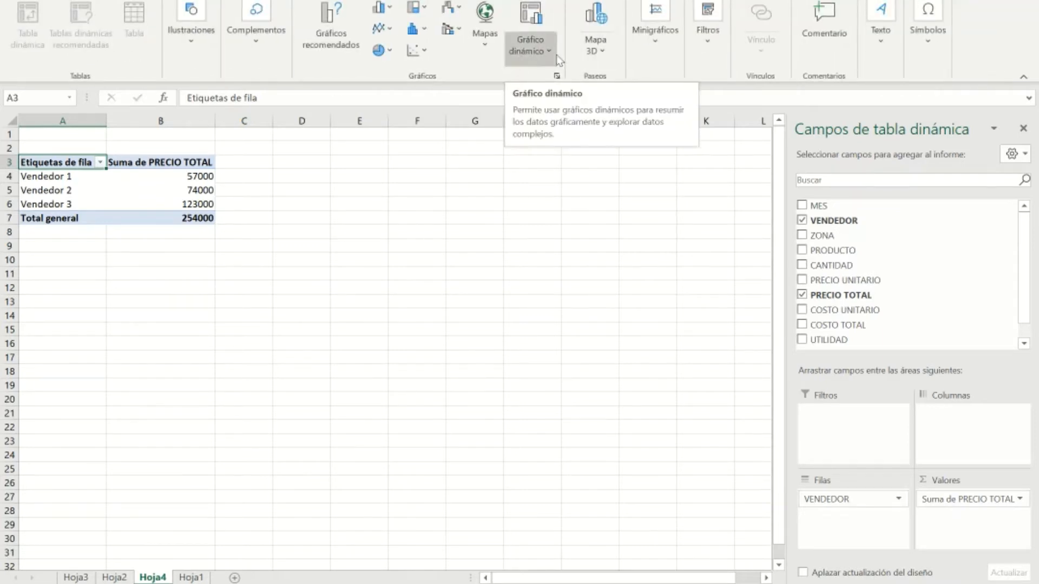
pyautogui.click(534, 16)
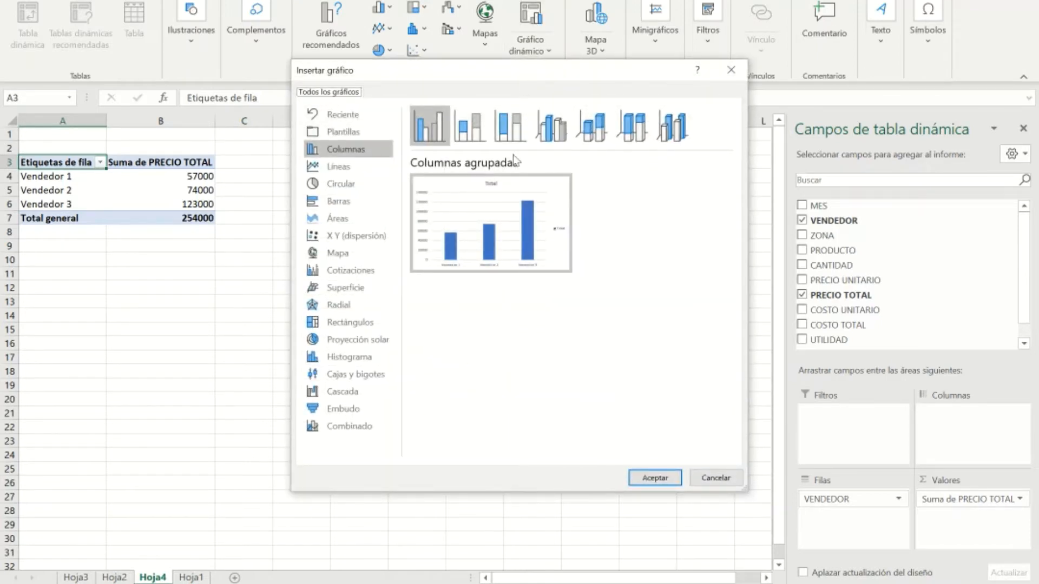
pyautogui.moveTo(517, 245)
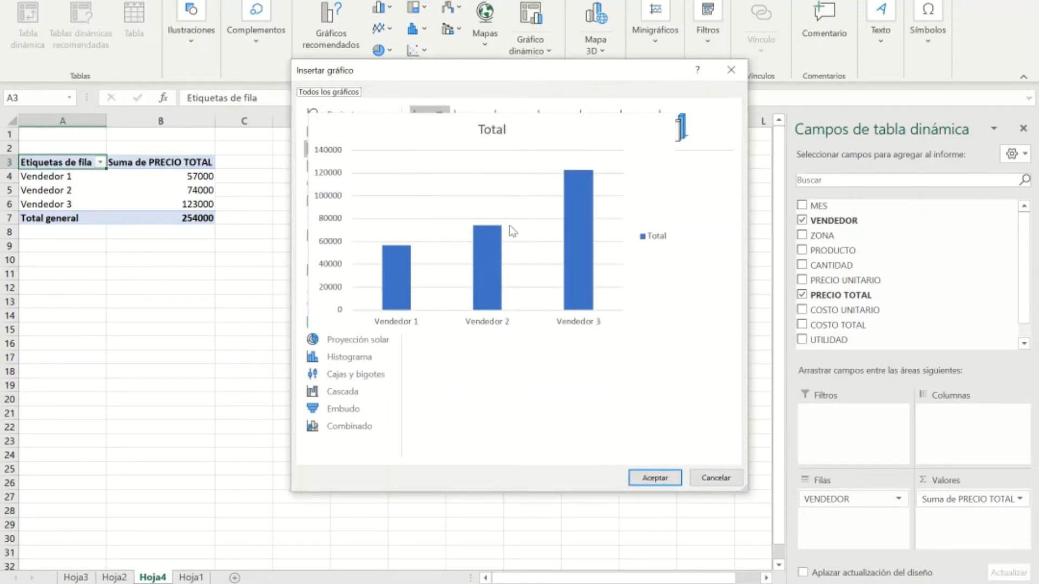
pyautogui.click(654, 478)
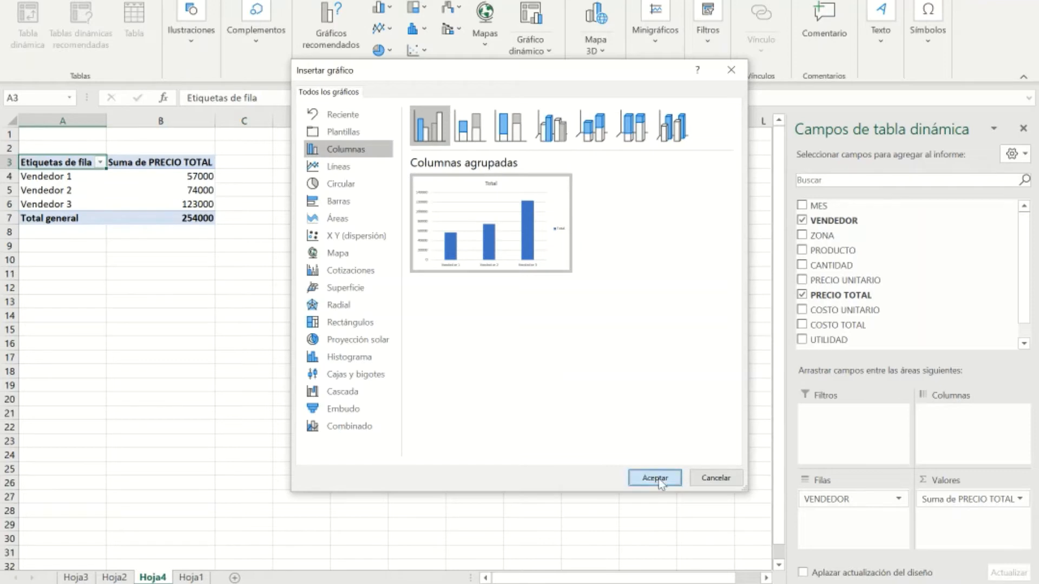
pyautogui.moveTo(440, 281); pyautogui.dragTo(465, 193)
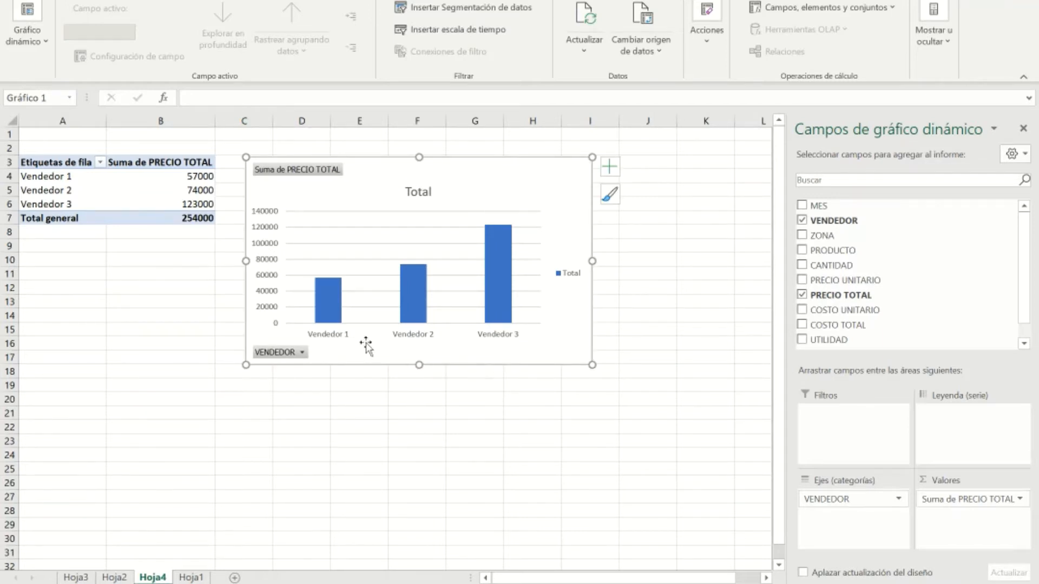
# Step: Narrow the pivot chart slightly so that its outer edge ends near the start of column I
pyautogui.click(303, 355)
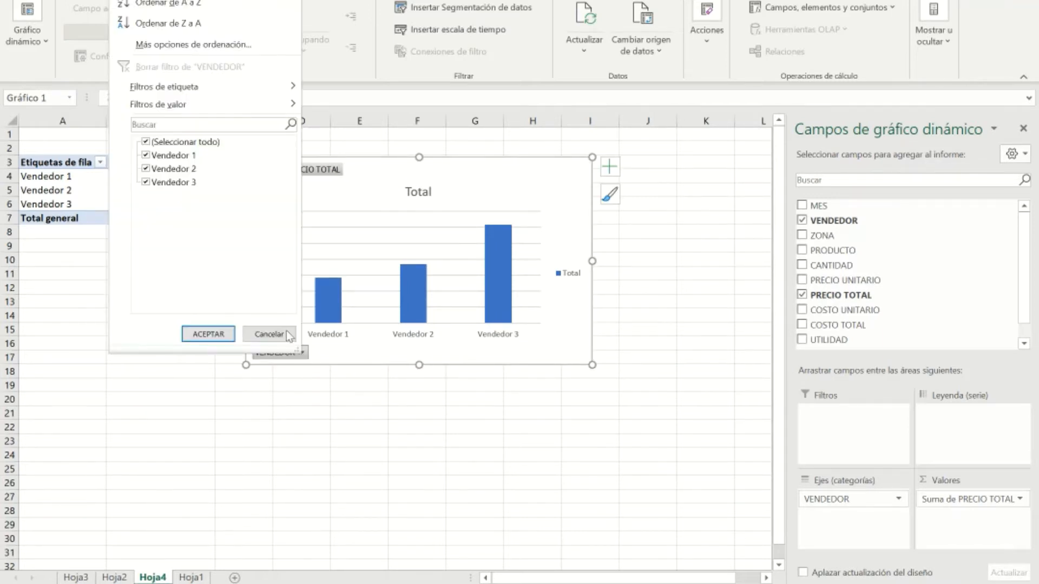
pyautogui.click(269, 334)
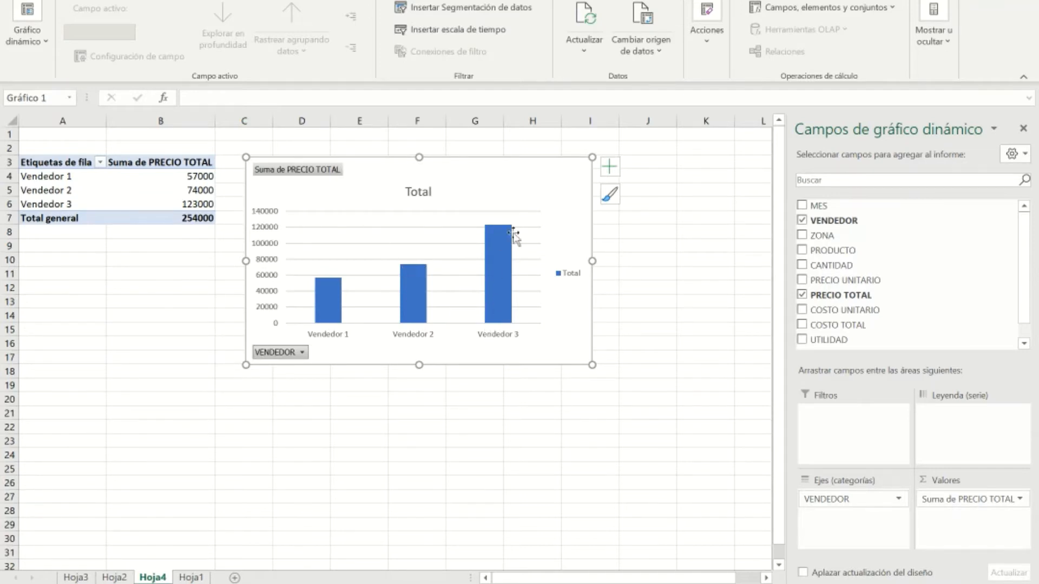
pyautogui.moveTo(592, 260); pyautogui.dragTo(517, 262)
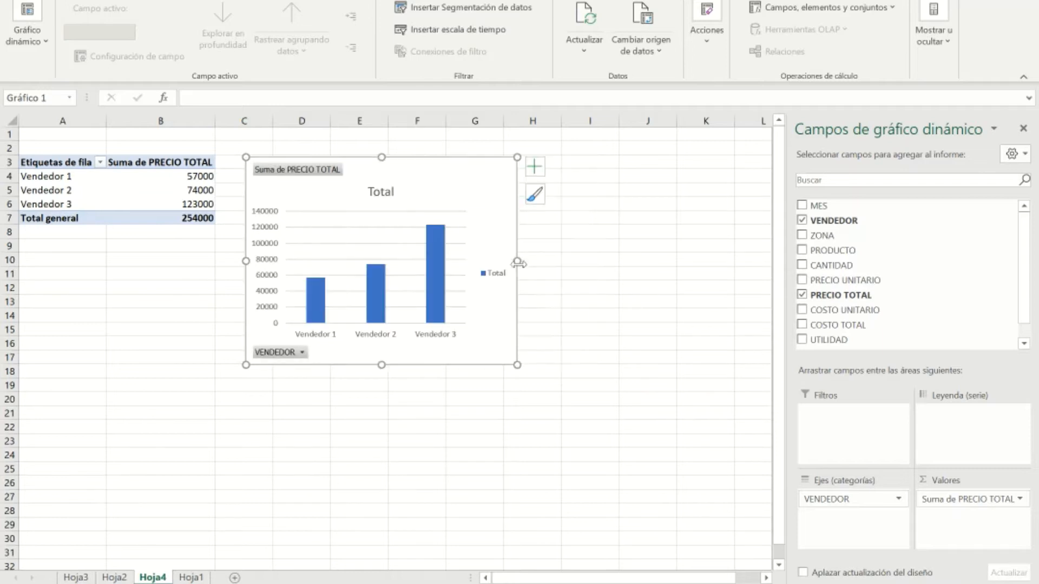
pyautogui.moveTo(517, 262); pyautogui.dragTo(567, 261)
# Step: Replace the pivot chart's title with "Ventas x Vendedor"
pyautogui.click(412, 203)
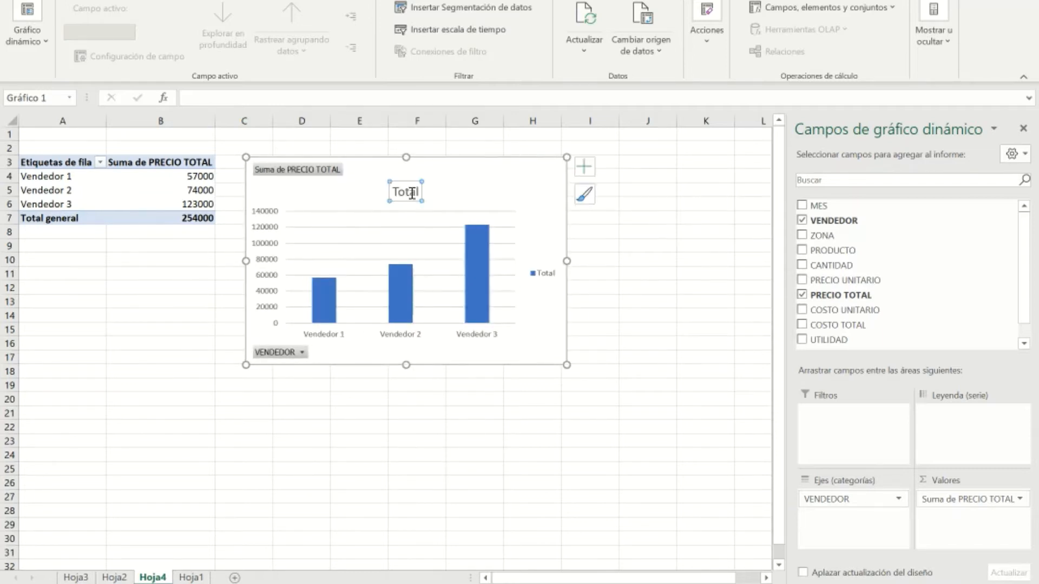
pyautogui.press('BackSpace')
pyautogui.write('VE')
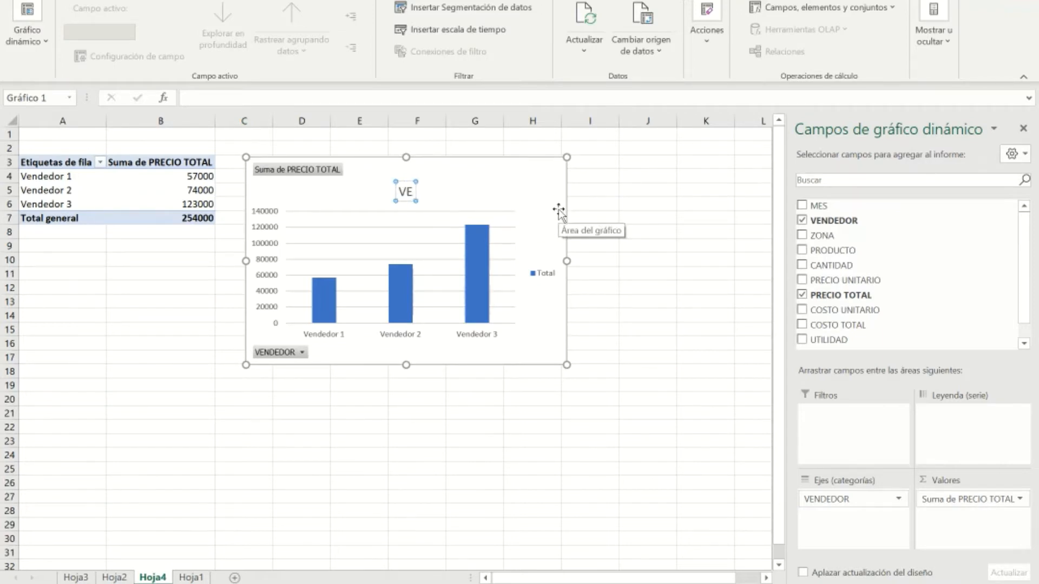
pyautogui.write('ntas')
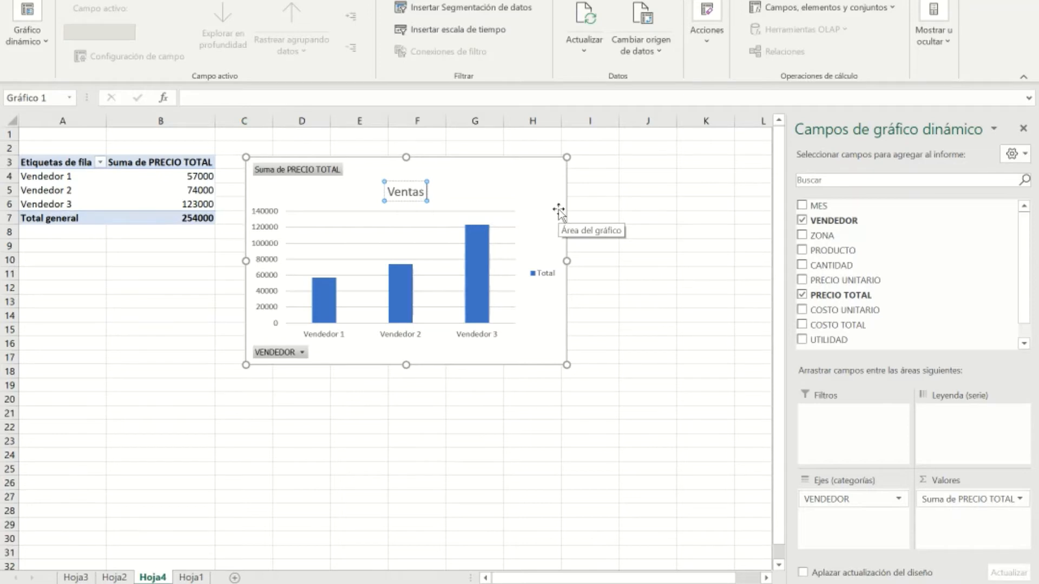
pyautogui.write(' x Vendedor')
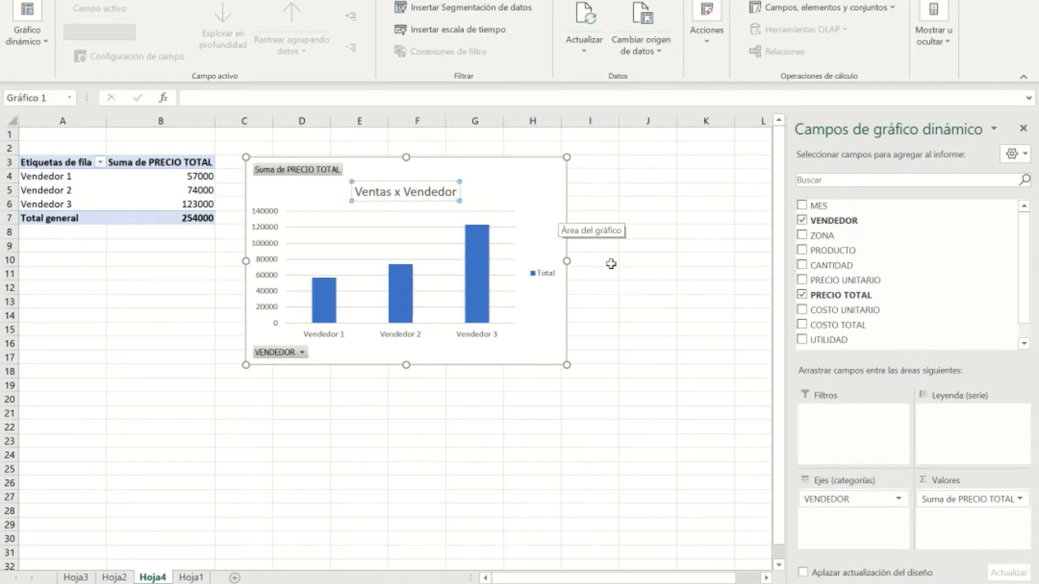
# Step: Create a pivot table from the Hoja1 sales table on a new worksheet, with ZONA as rows and the sum of PRECIO TOTAL as values
pyautogui.click(627, 271)
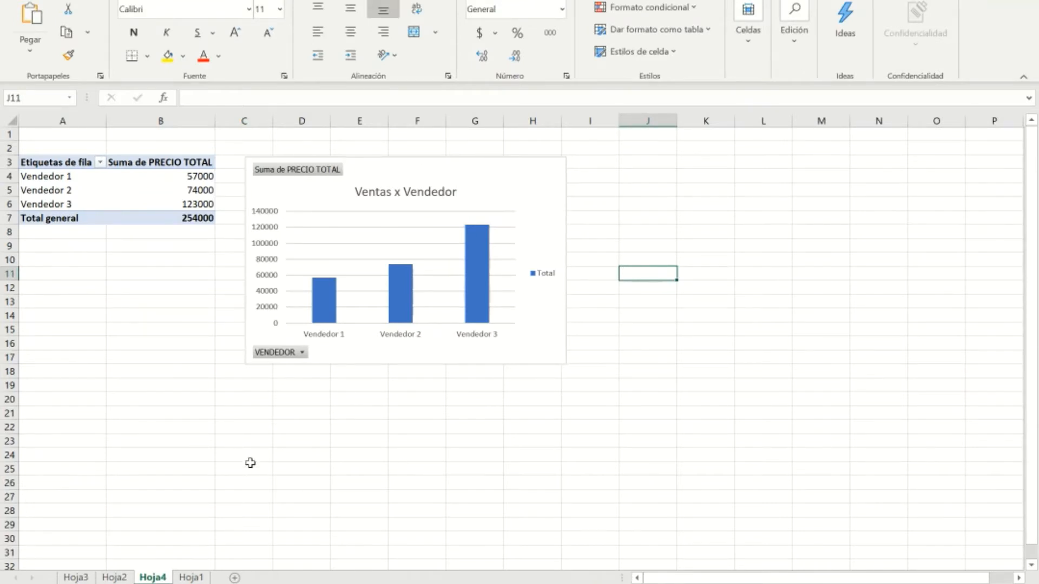
pyautogui.click(191, 578)
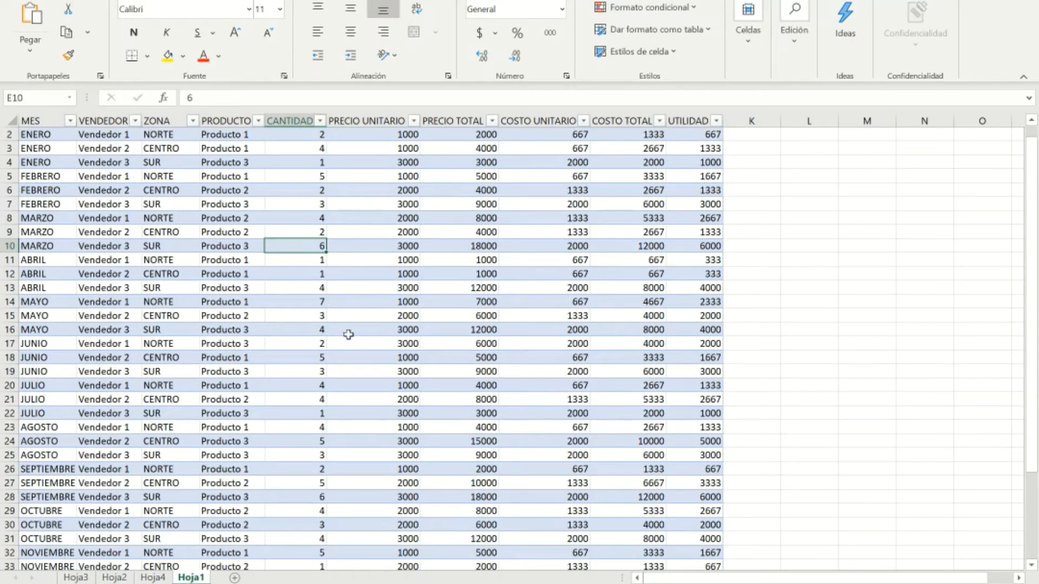
pyautogui.rightClick(349, 301)
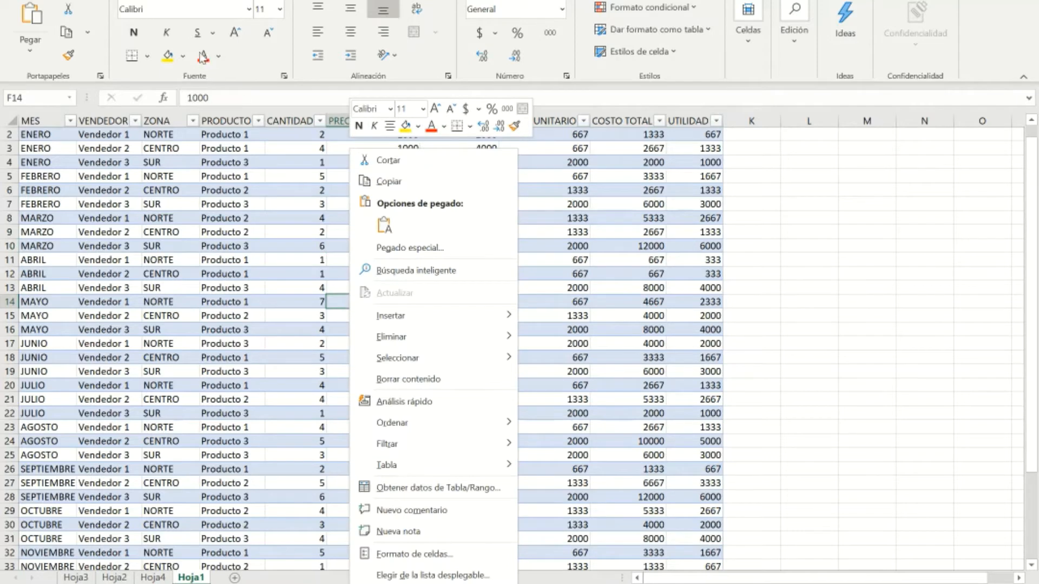
pyautogui.click(233, 134)
pyautogui.click(165, 2)
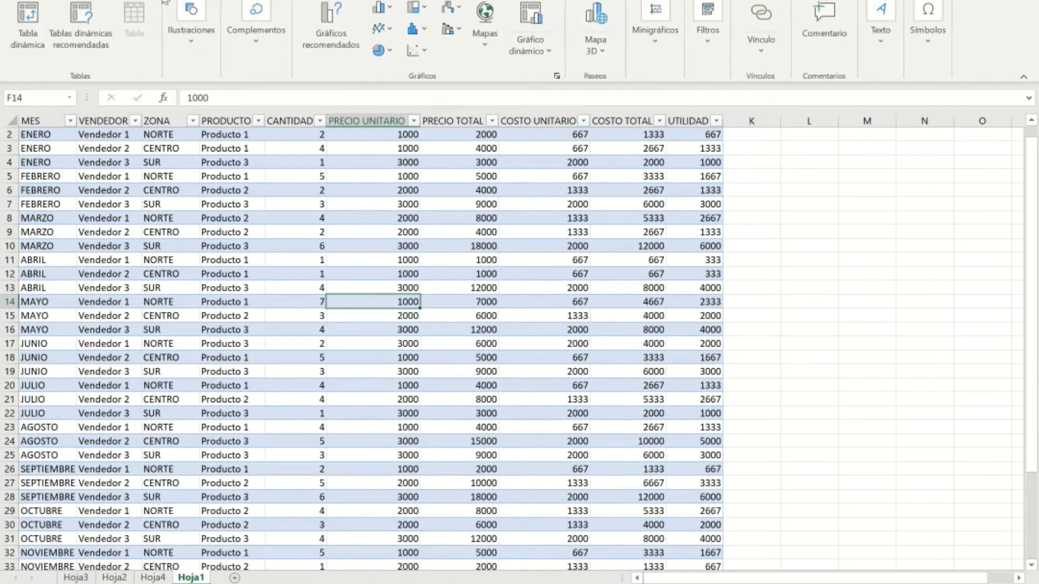
pyautogui.click(35, 29)
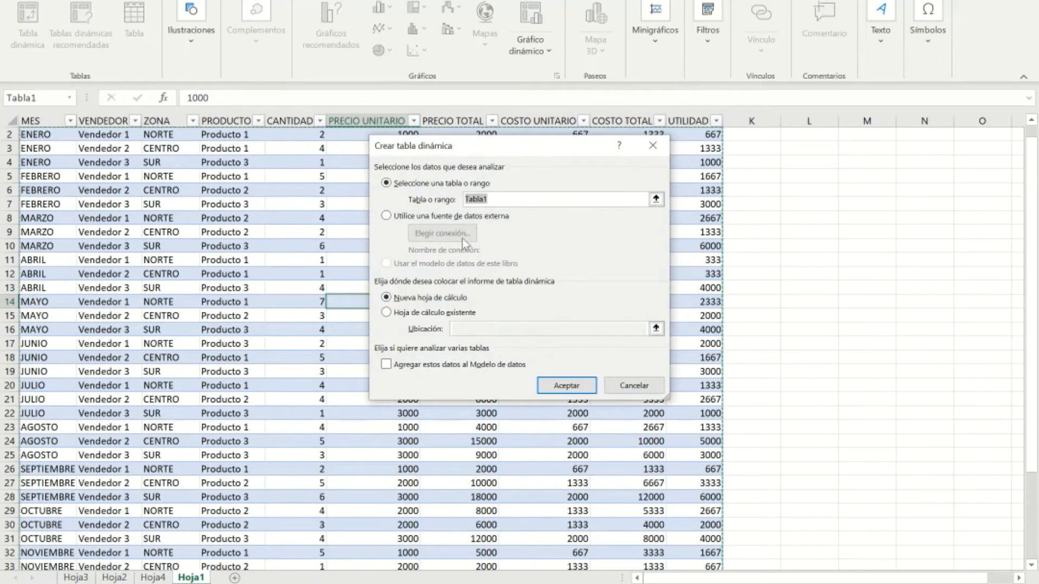
pyautogui.click(569, 388)
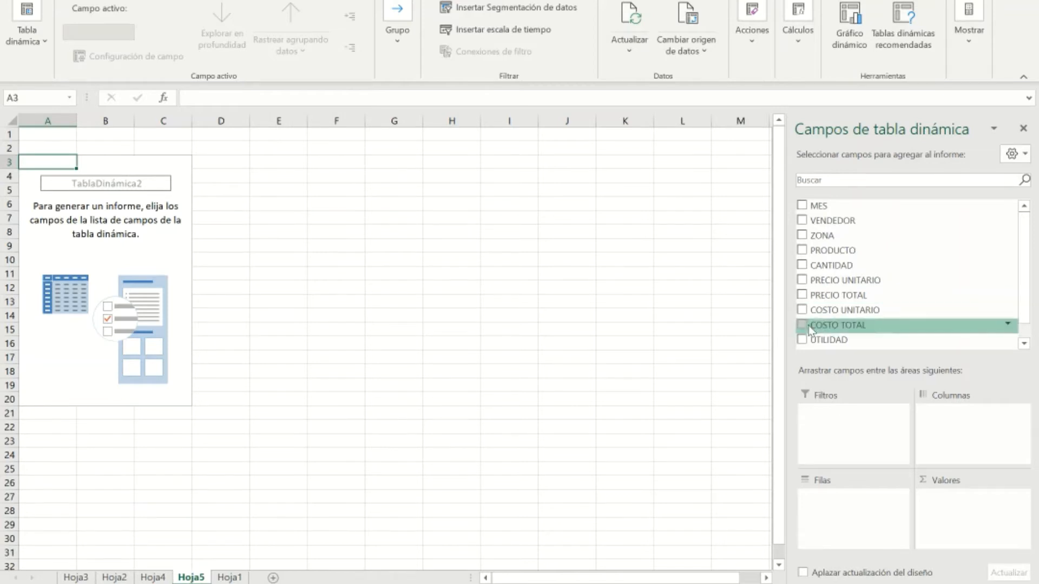
pyautogui.click(803, 237)
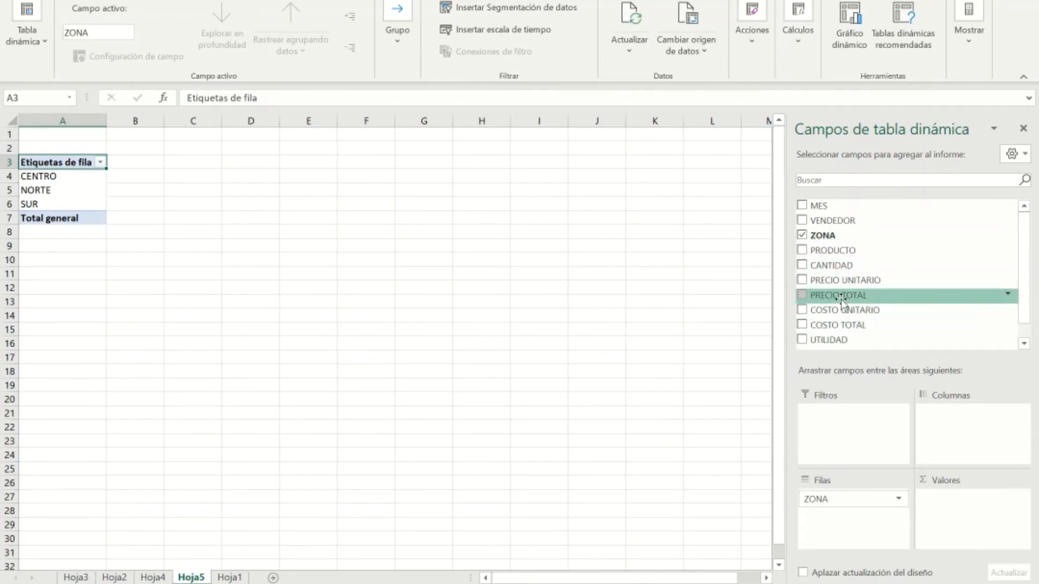
pyautogui.click(802, 296)
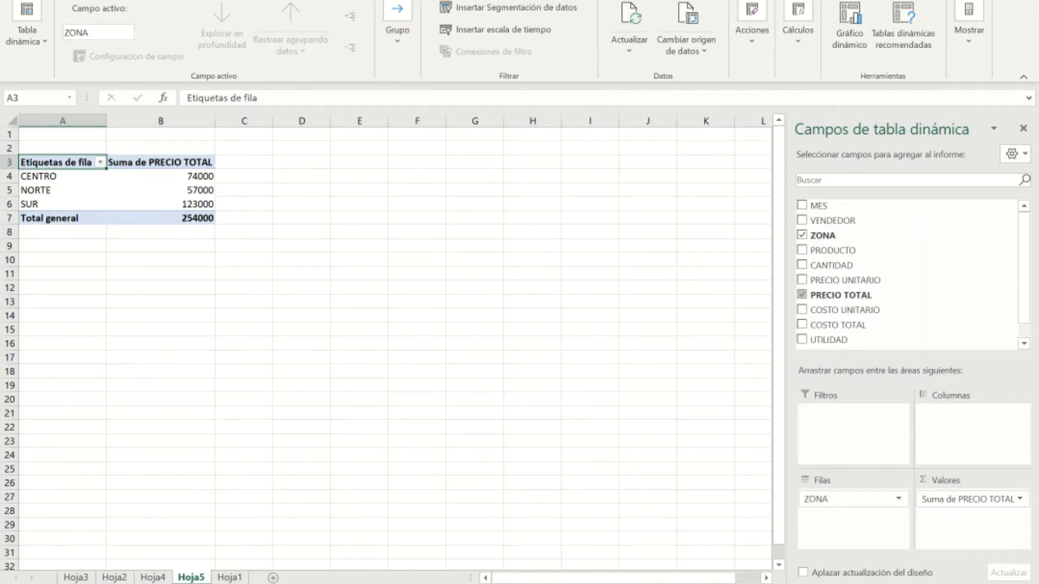
# Step: Insert a pie pivot chart from the zone pivot table and place it beside the table, starting around cell C3
pyautogui.click(105, 1)
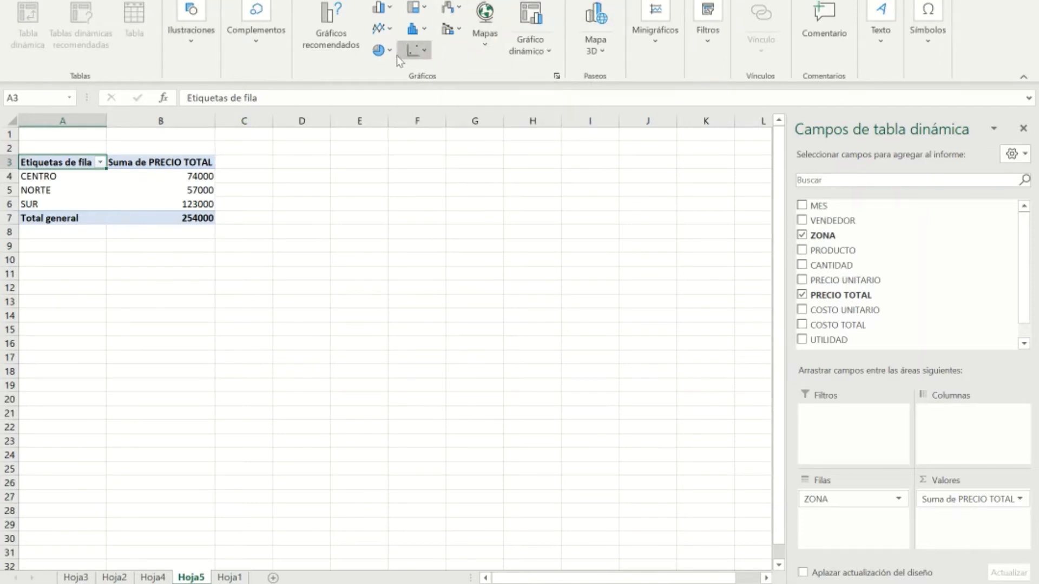
pyautogui.click(549, 52)
pyautogui.click(553, 78)
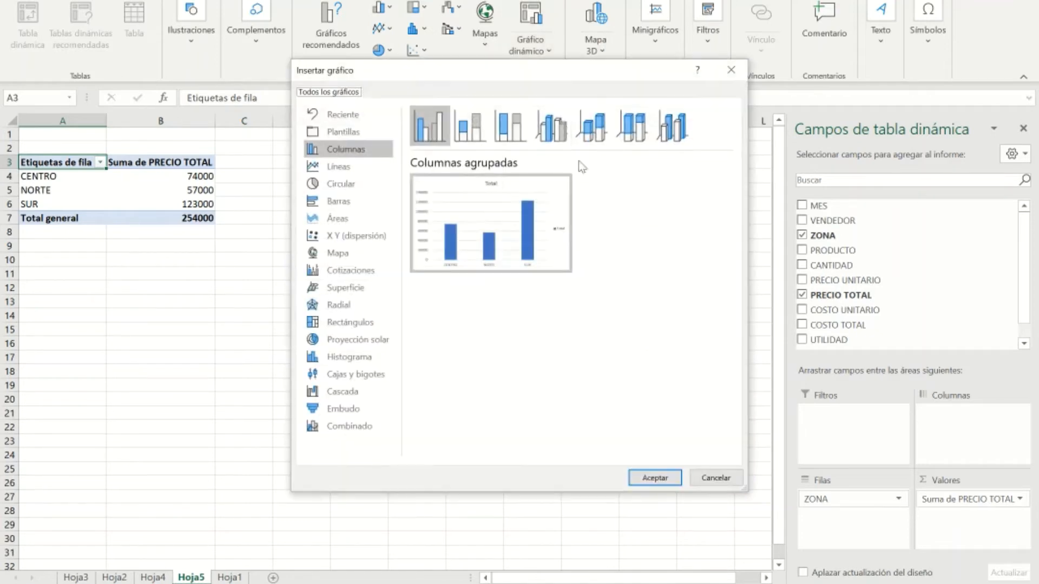
pyautogui.click(339, 187)
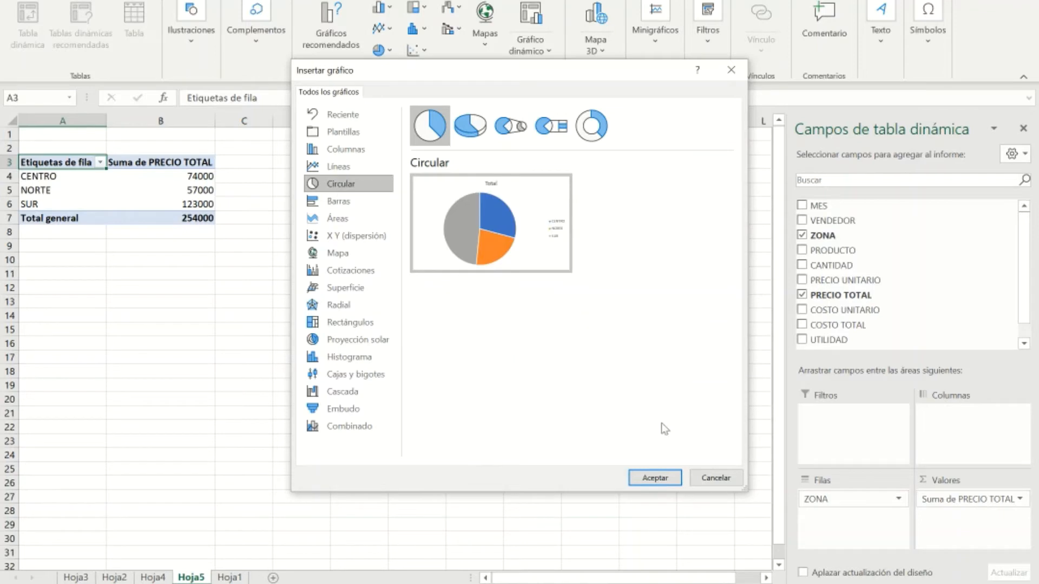
pyautogui.click(658, 477)
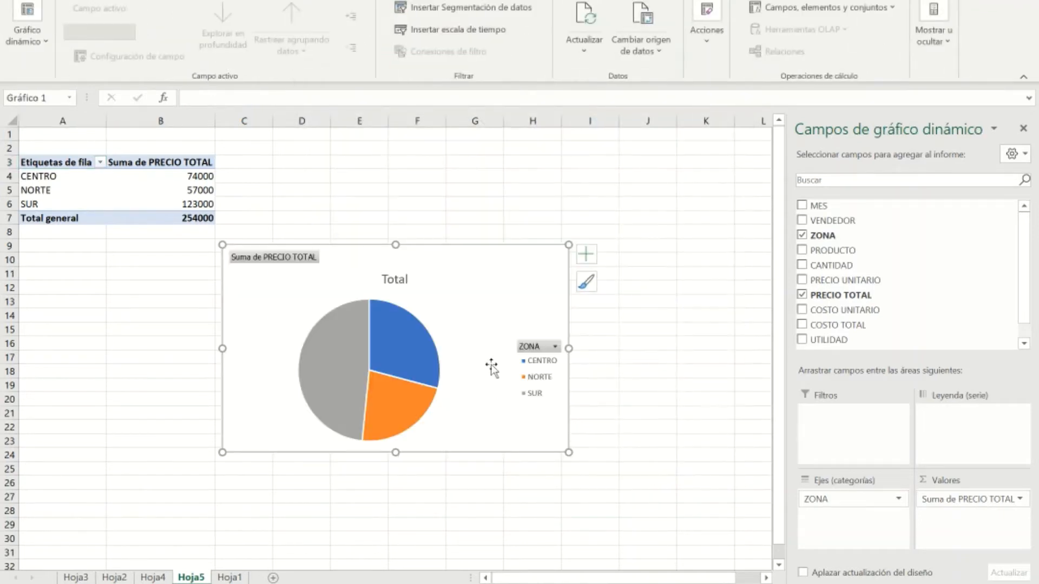
pyautogui.moveTo(390, 352)
pyautogui.mouseDown()
pyautogui.moveTo(420, 309)
pyautogui.moveTo(424, 278)
pyautogui.moveTo(373, 342)
pyautogui.mouseUp()
pyautogui.click(680, 354)
pyautogui.moveTo(508, 301); pyautogui.dragTo(498, 211)
# Step: Replace the pie chart's title with "Ventas x Zona" and inspect the value of the SUR slice
pyautogui.click(398, 191)
pyautogui.click(408, 191)
pyautogui.press('BackSpace')
pyautogui.press('BackSpace')
pyautogui.press('BackSpace')
pyautogui.press('BackSpace')
pyautogui.press('BackSpace')
pyautogui.write('Ventas')
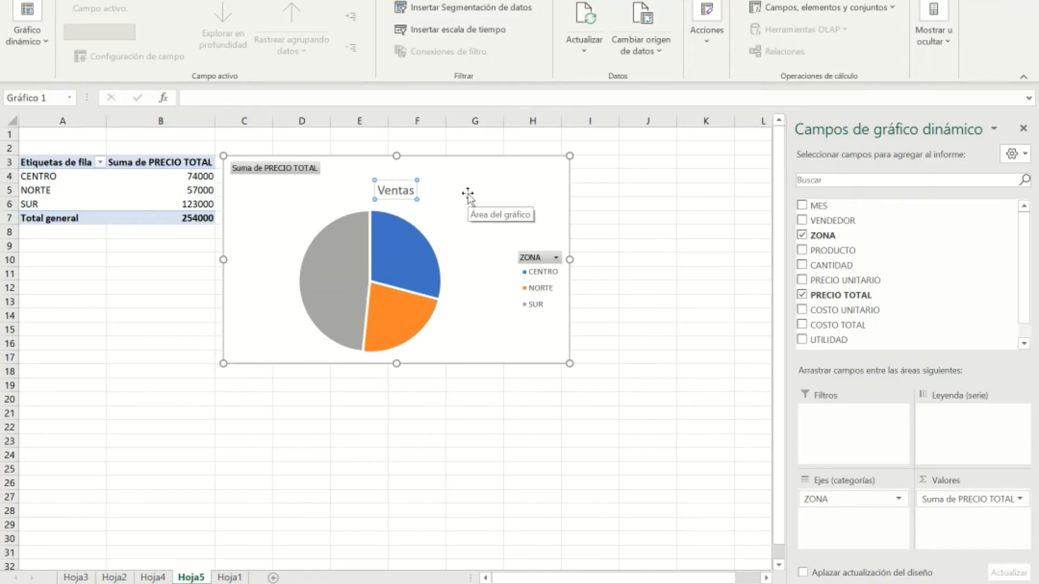
pyautogui.write(' x Zona')
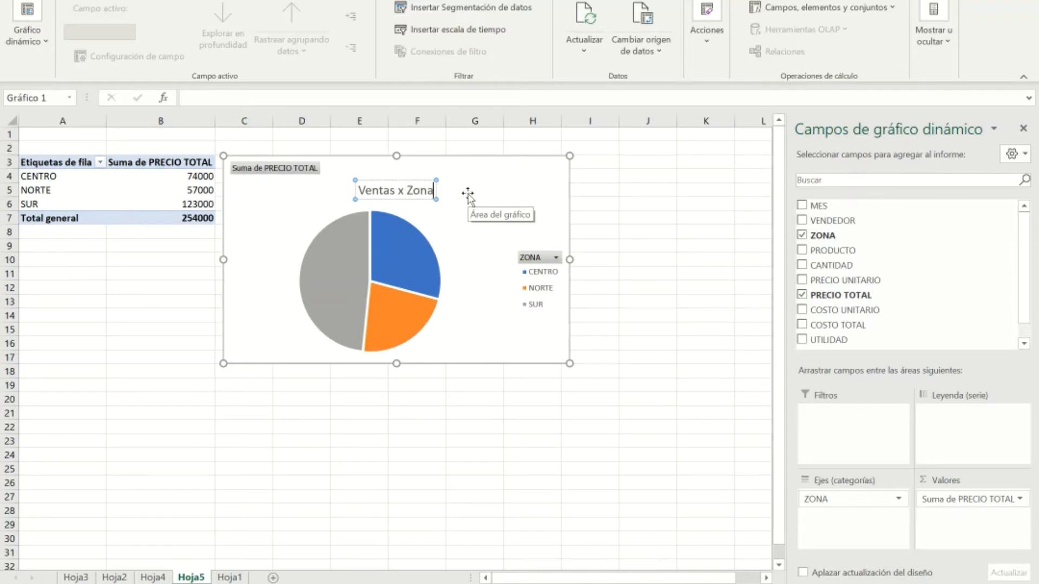
pyautogui.click(572, 452)
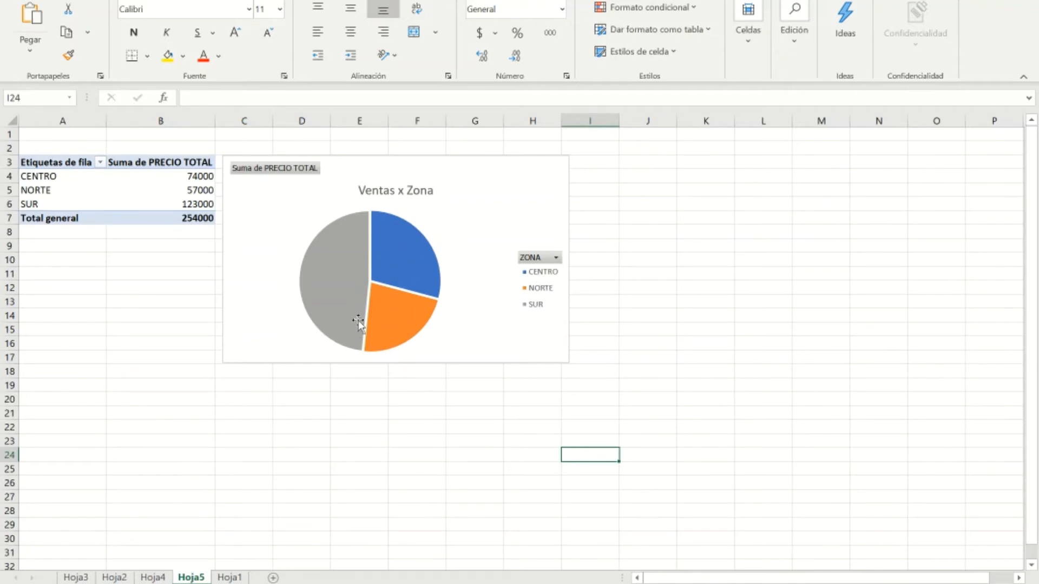
pyautogui.moveTo(337, 323)
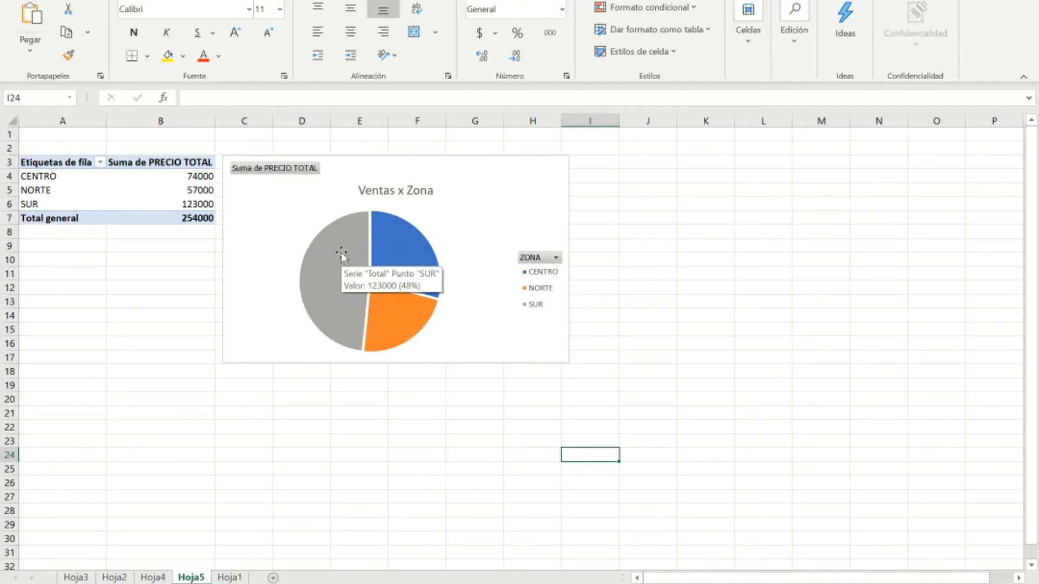
pyautogui.moveTo(355, 258)
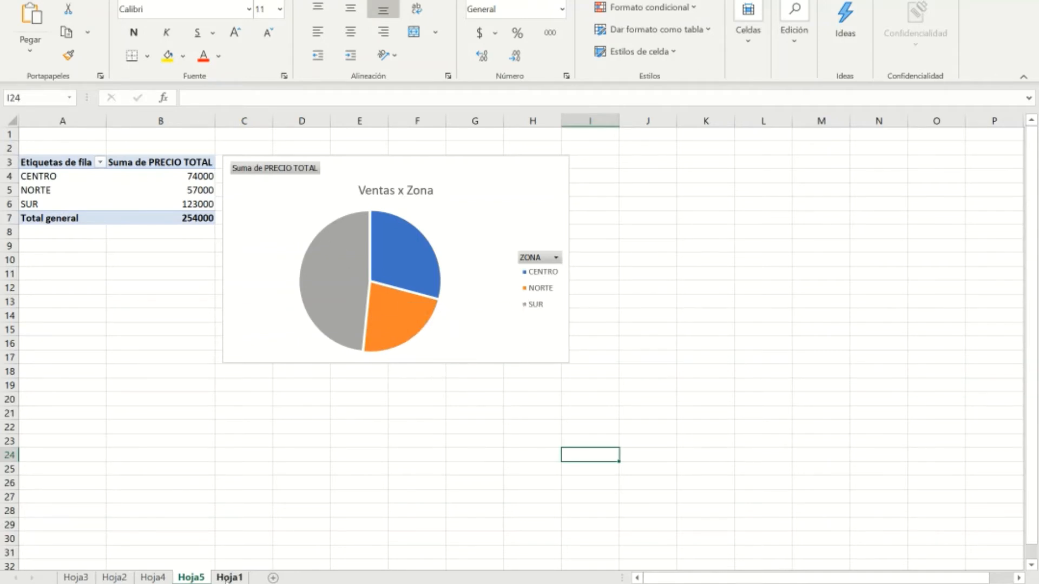
# Step: Create another pivot table from the Hoja1 sales table on a new worksheet, with MES as rows and the sum of PRECIO TOTAL as values
pyautogui.click(244, 578)
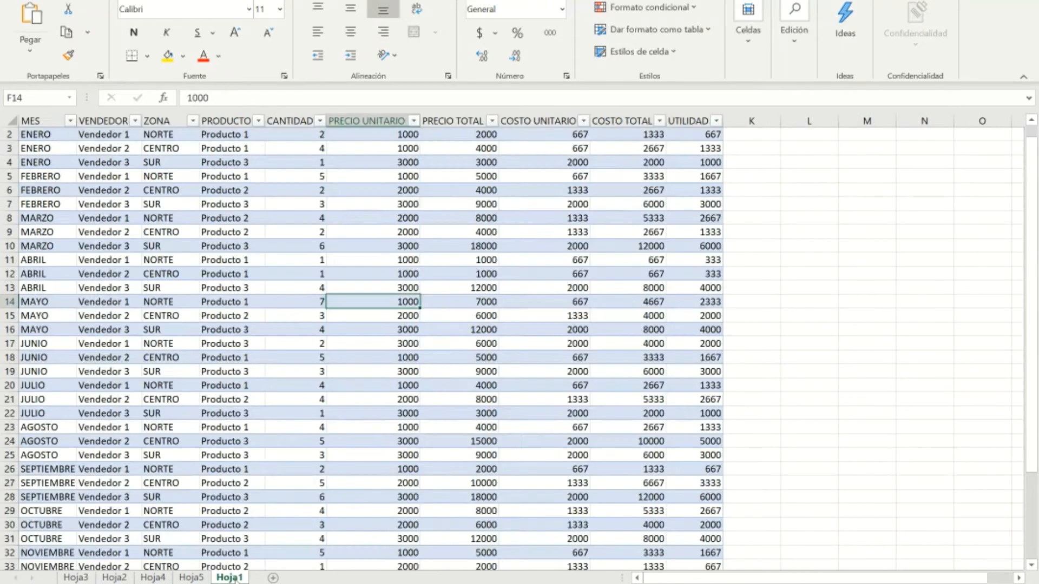
pyautogui.click(117, 0)
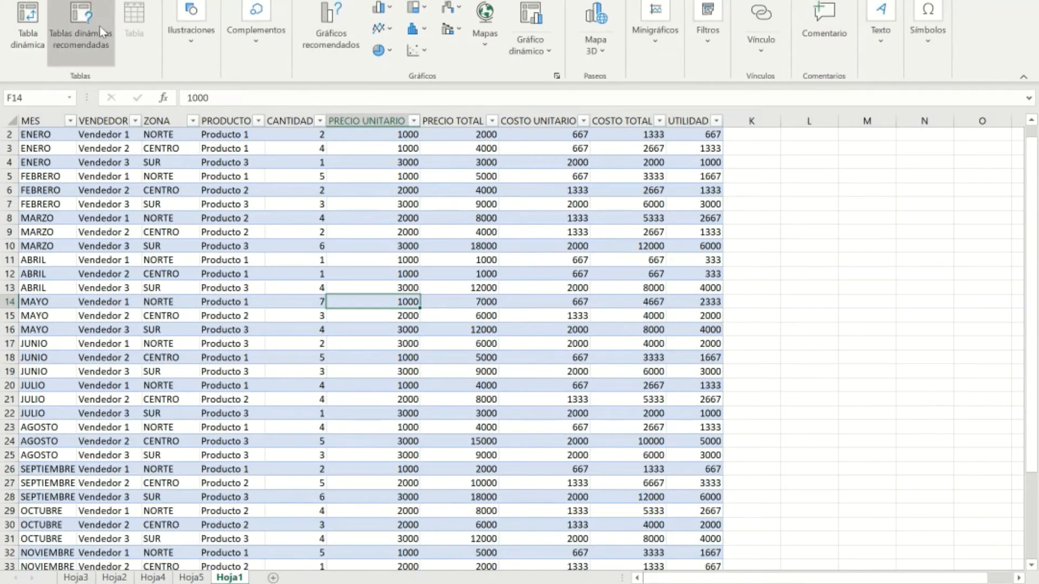
pyautogui.click(27, 24)
pyautogui.click(566, 385)
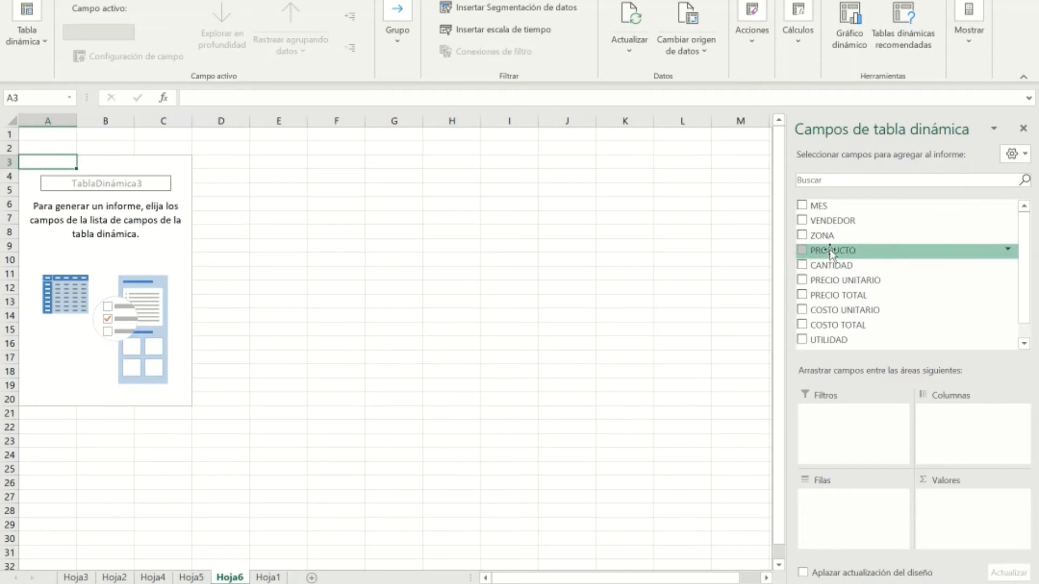
pyautogui.click(818, 207)
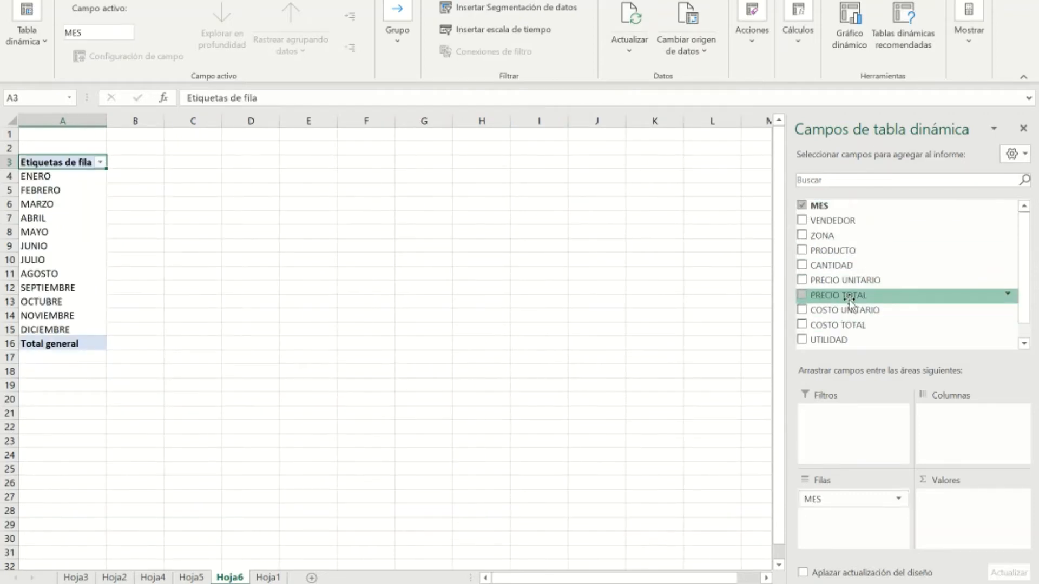
pyautogui.click(807, 297)
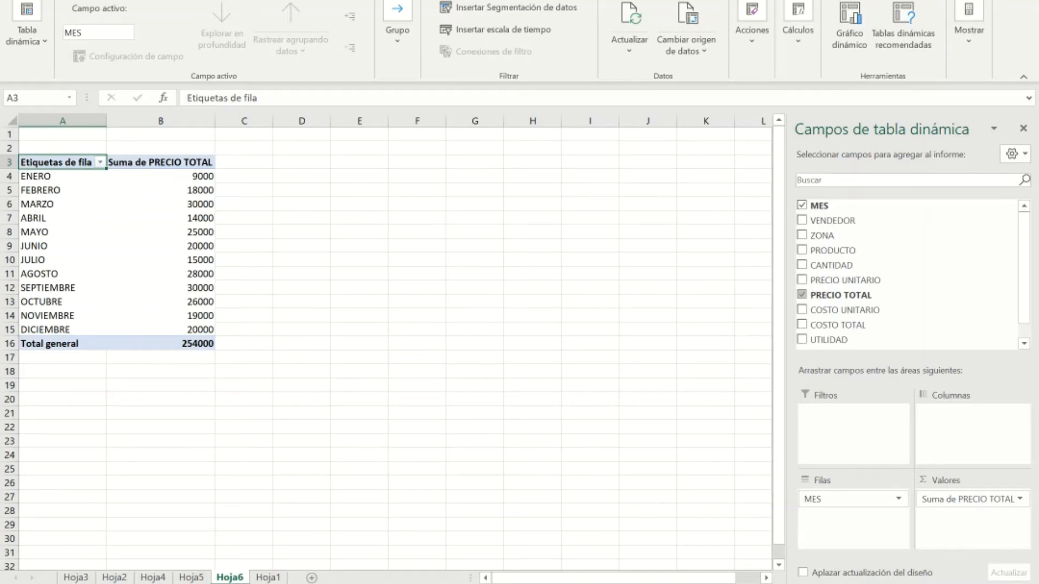
# Step: Insert a line pivot chart from the monthly pivot table and place it beside the table, starting around cell C3
pyautogui.click(88, 1)
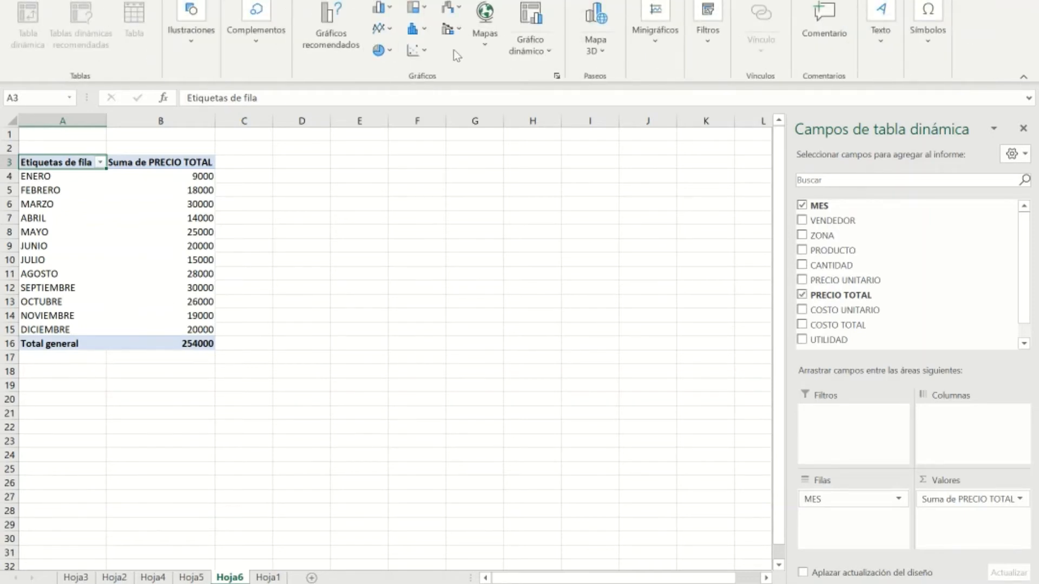
pyautogui.click(537, 51)
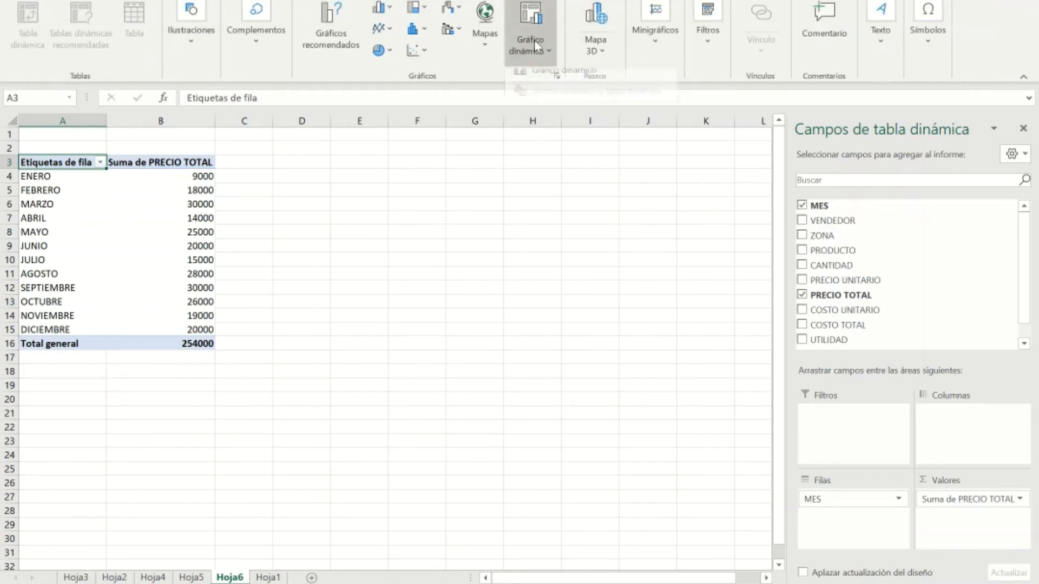
pyautogui.click(540, 75)
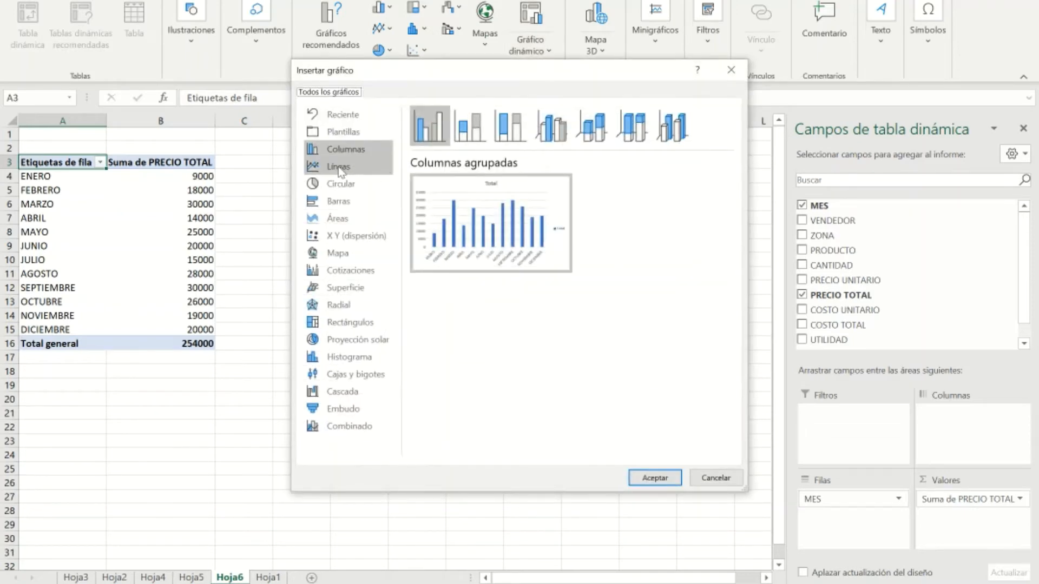
pyautogui.click(340, 169)
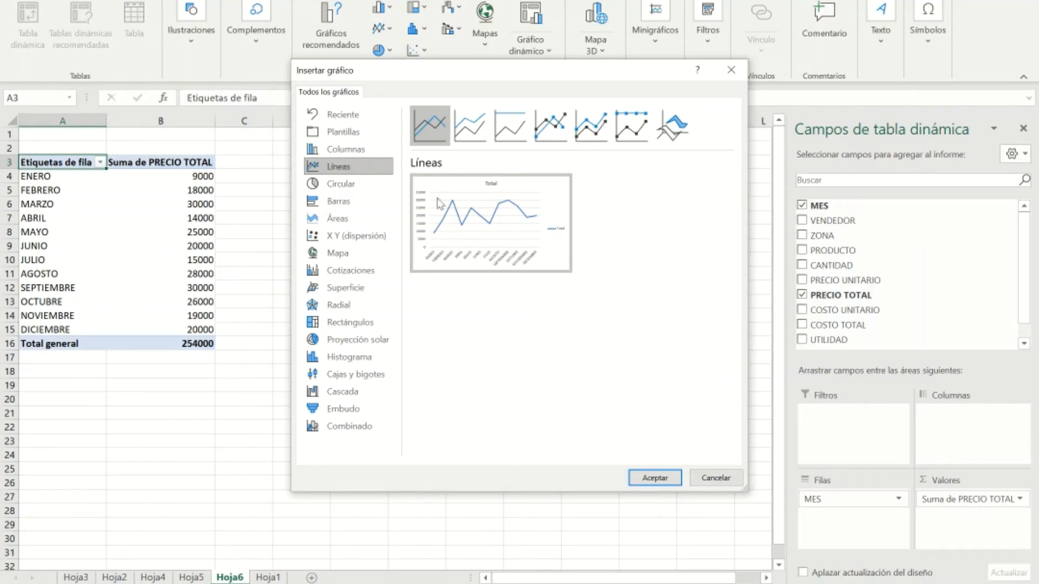
pyautogui.click(656, 478)
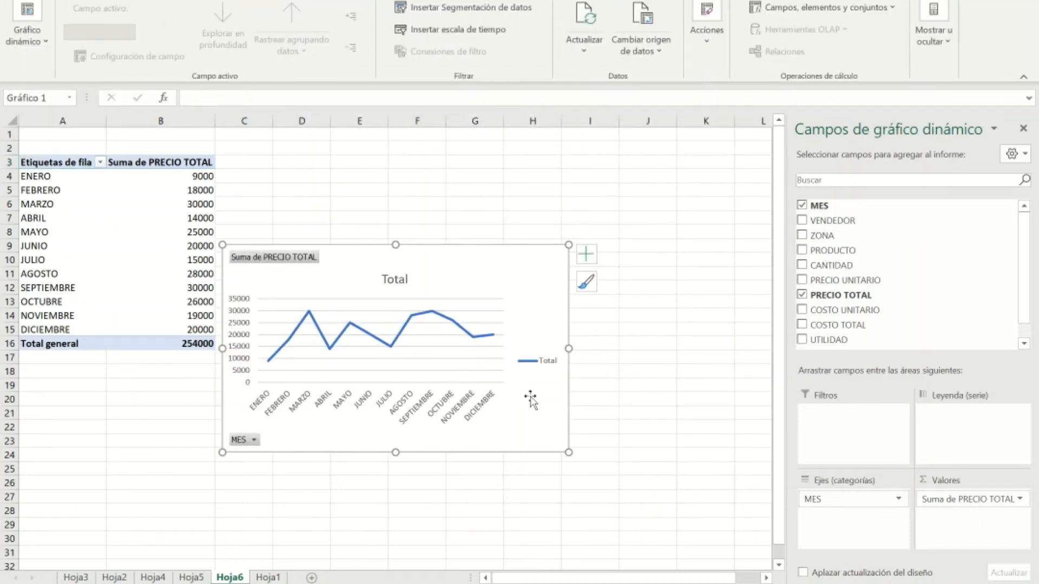
pyautogui.moveTo(534, 270); pyautogui.dragTo(536, 180)
# Step: Replace the line chart's title with "Ventas x Mes"
pyautogui.click(398, 191)
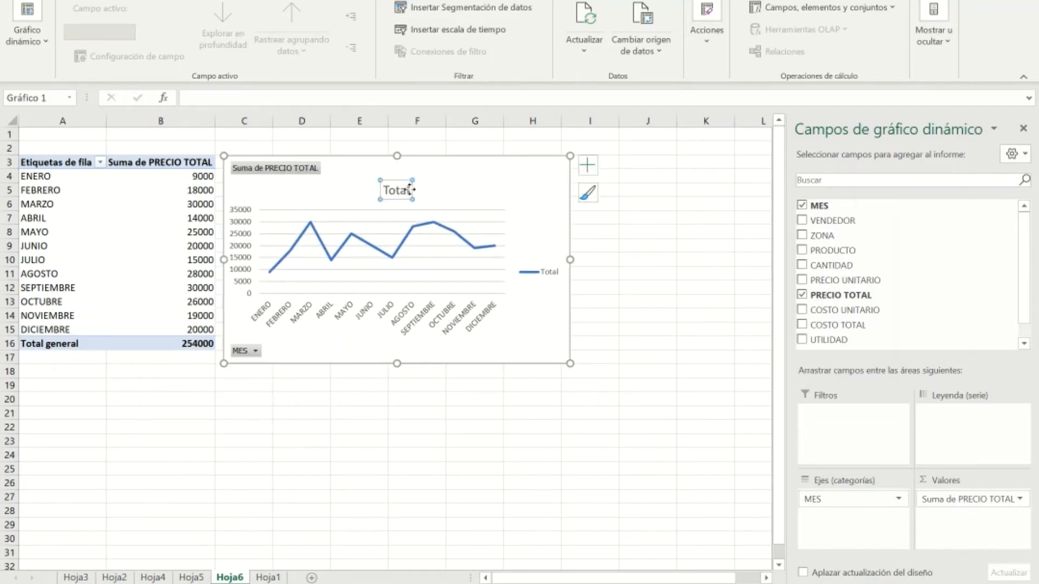
pyautogui.press('BackSpace')
pyautogui.press('BackSpace')
pyautogui.press('BackSpace')
pyautogui.press('BackSpace')
pyautogui.press('BackSpace')
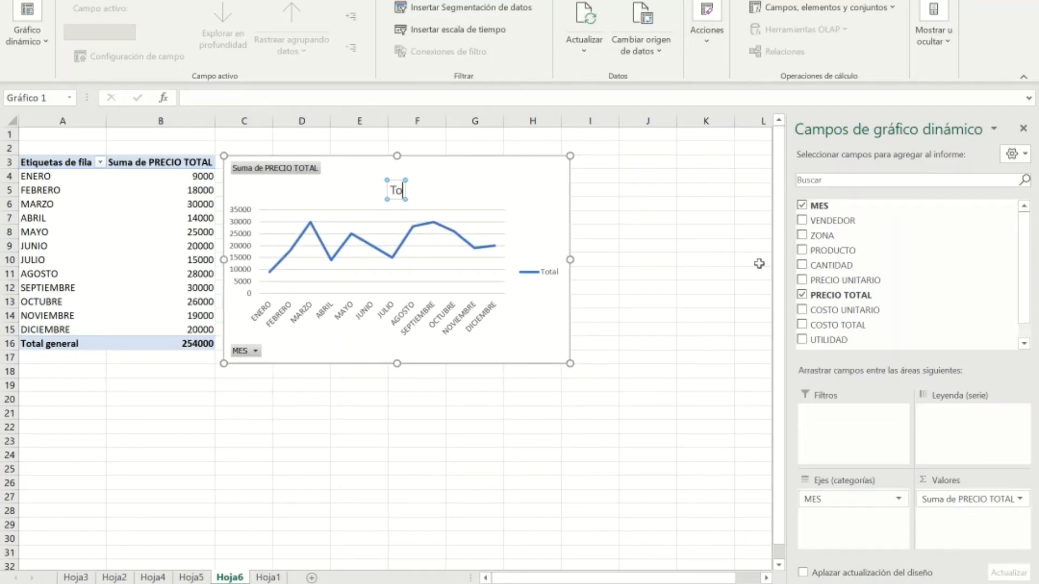
pyautogui.write('Ventas')
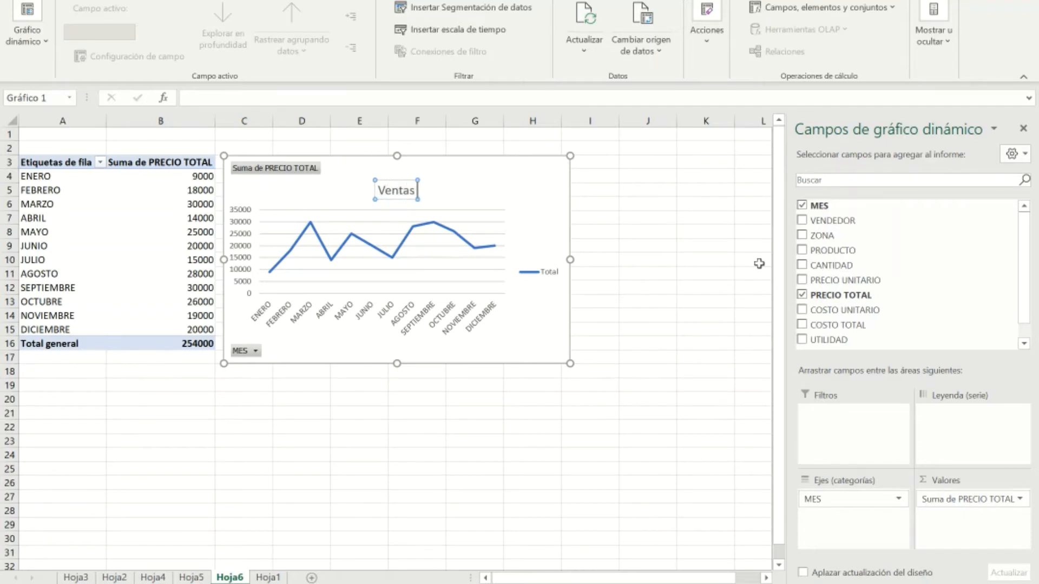
pyautogui.write(' por Mes')
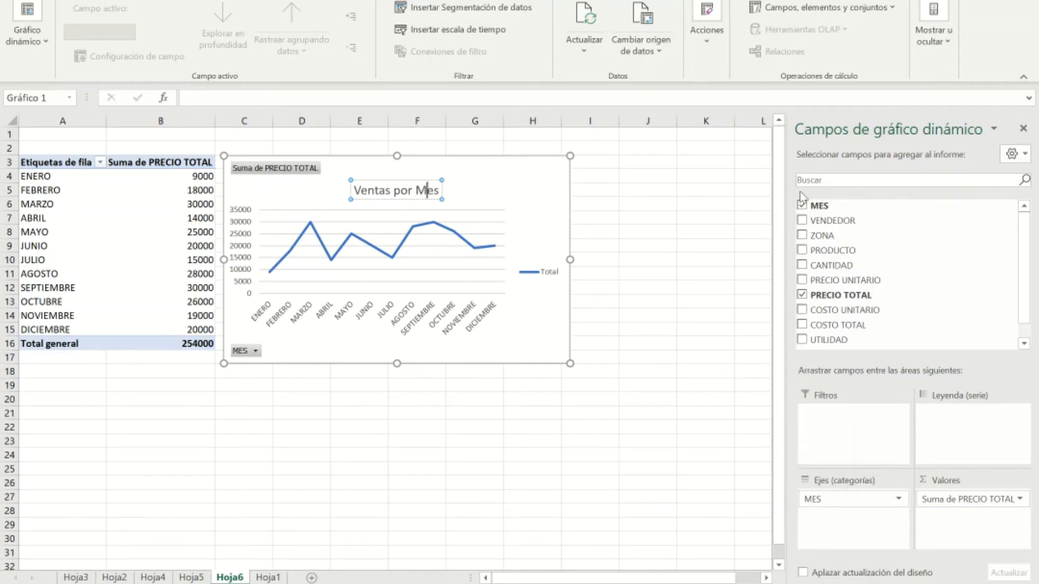
pyautogui.press('BackSpace')
pyautogui.press('BackSpace')
pyautogui.press('BackSpace')
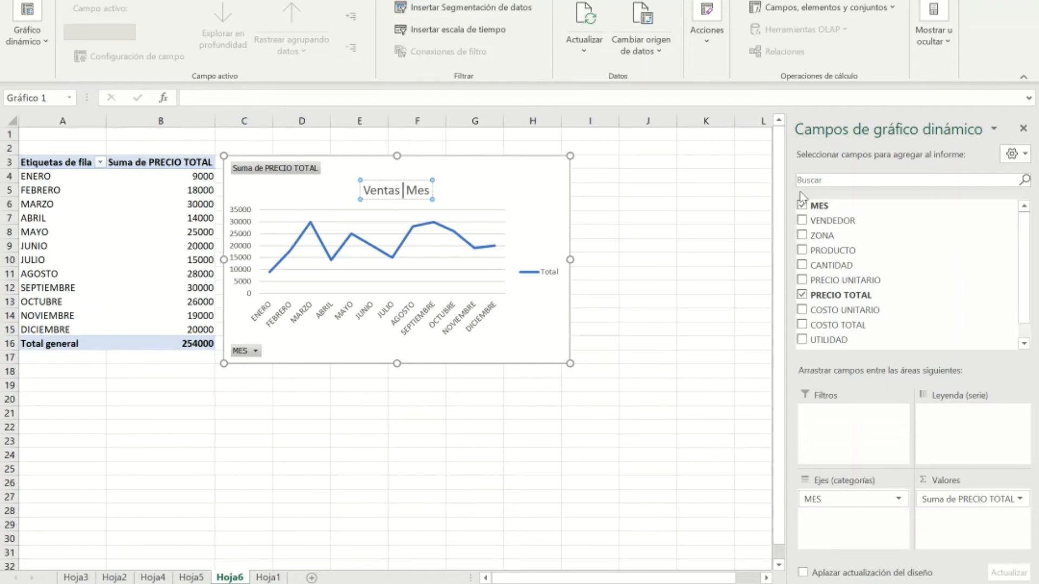
pyautogui.write('x')
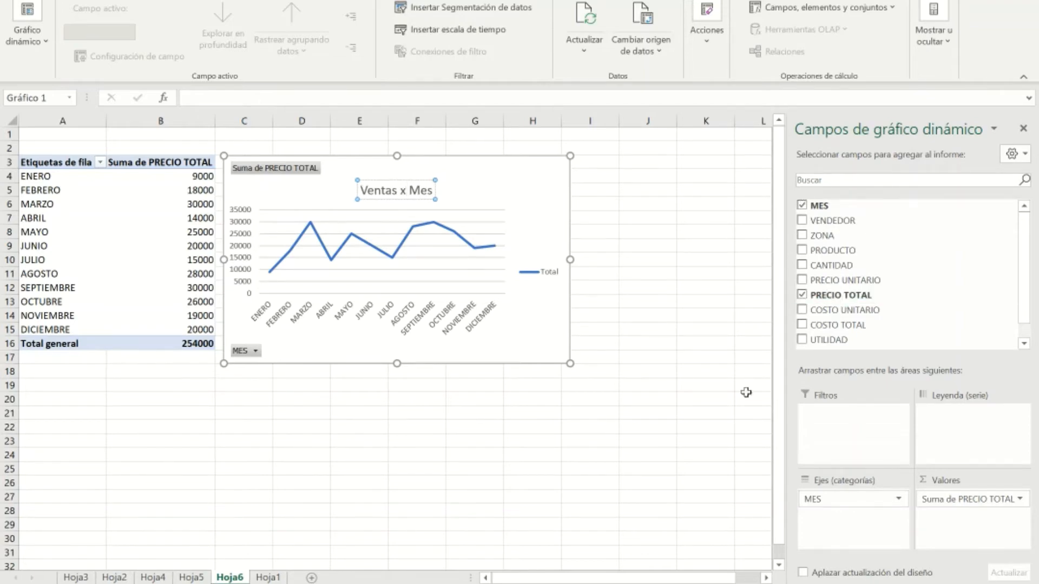
pyautogui.click(476, 469)
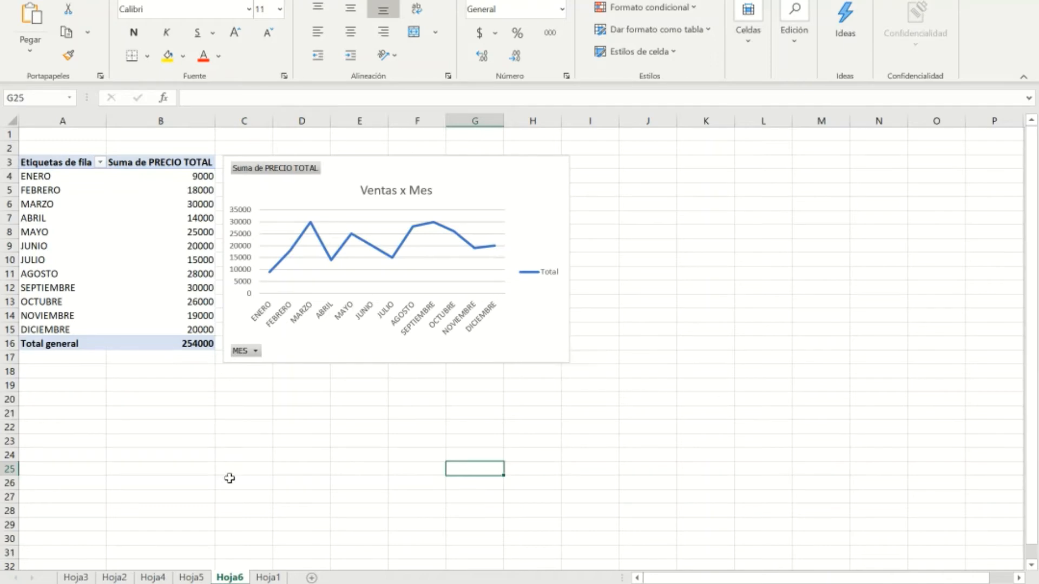
# Step: Create a pivot table from the Hoja1 sales table on a new worksheet, with PRODUCTO as rows and the sum of PRECIO TOTAL as values
pyautogui.click(270, 577)
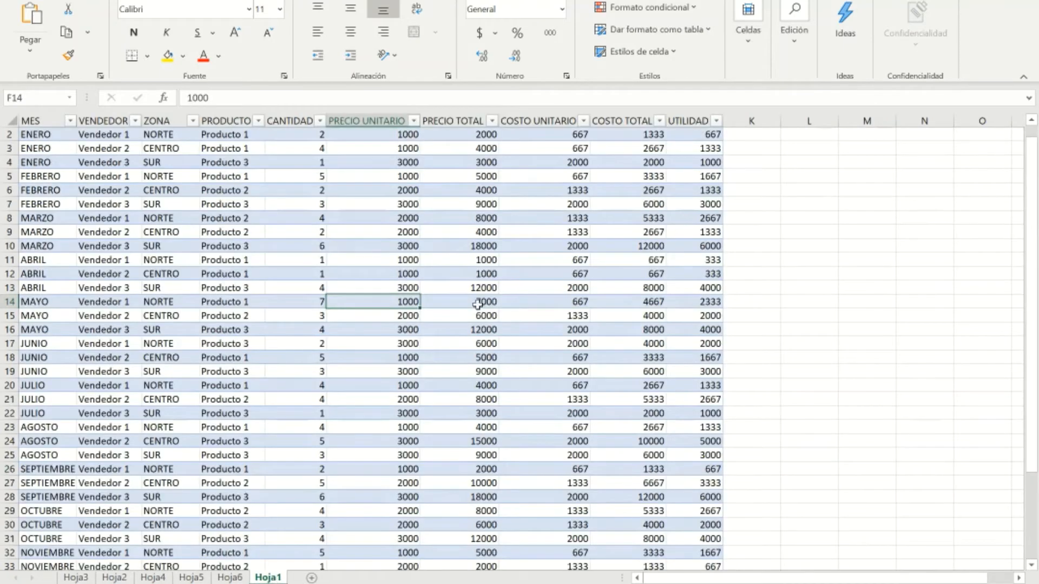
pyautogui.click(168, 1)
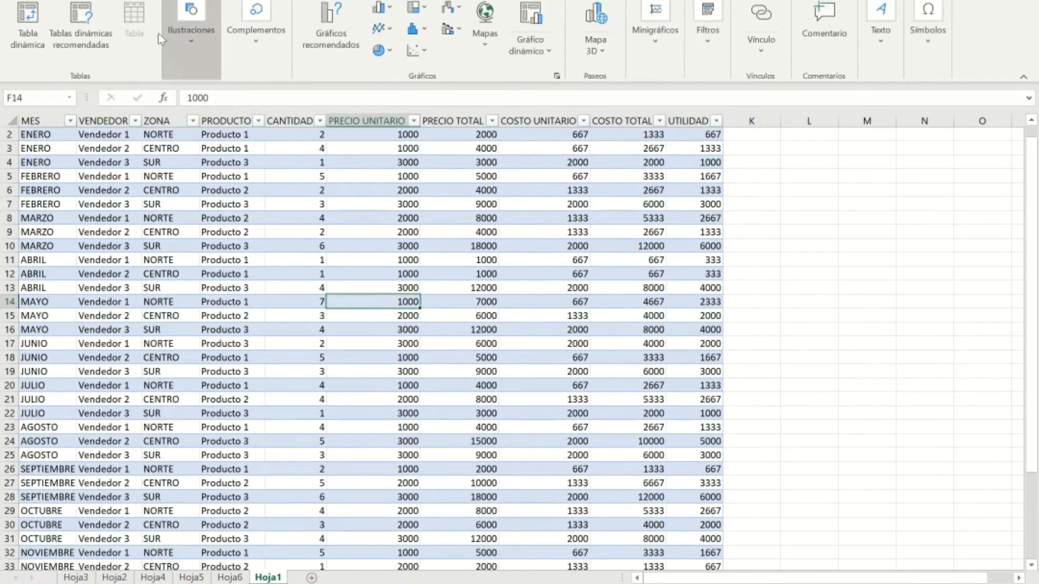
pyautogui.click(32, 35)
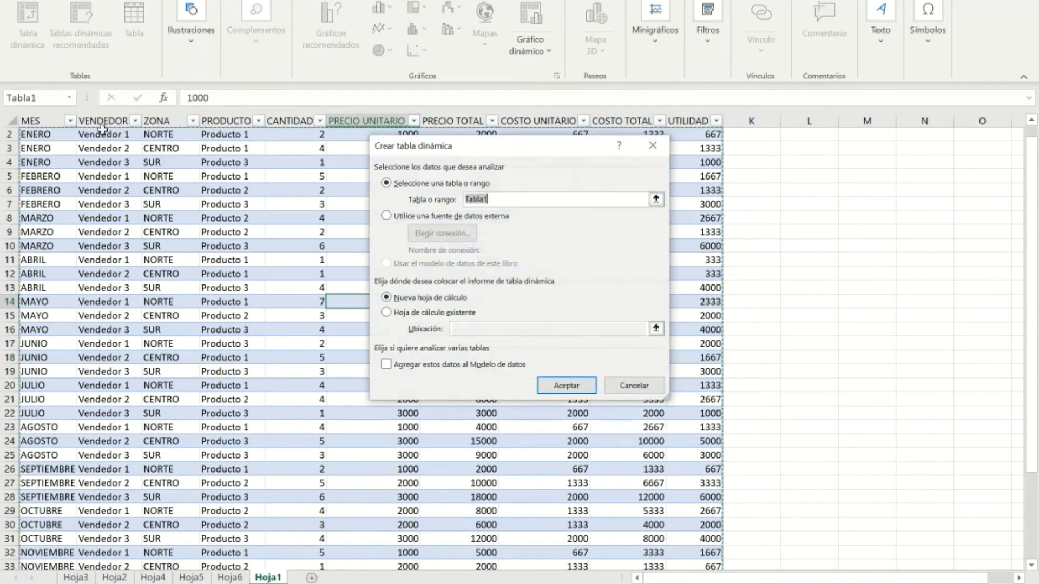
pyautogui.click(563, 385)
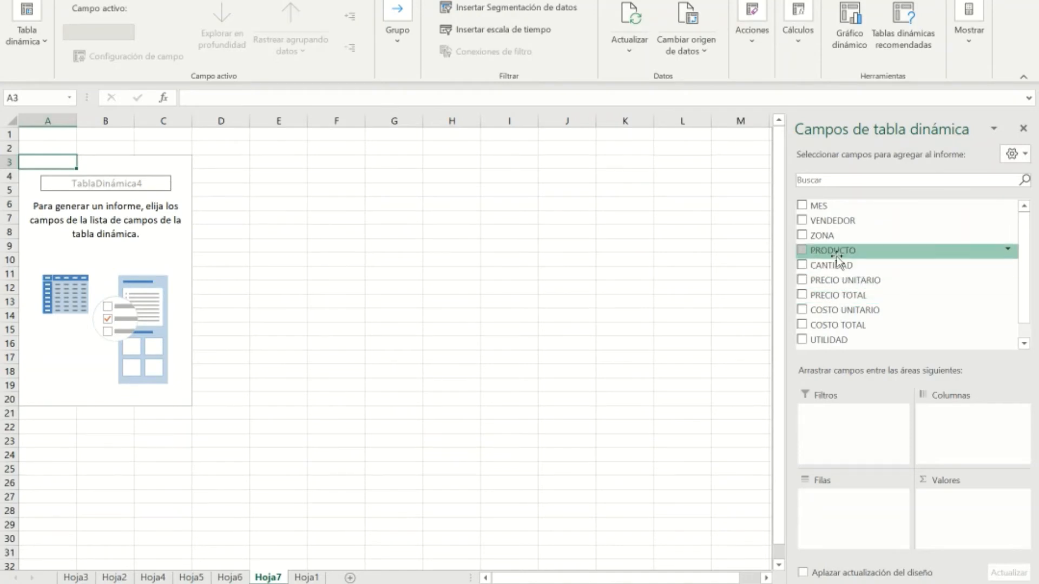
pyautogui.click(802, 252)
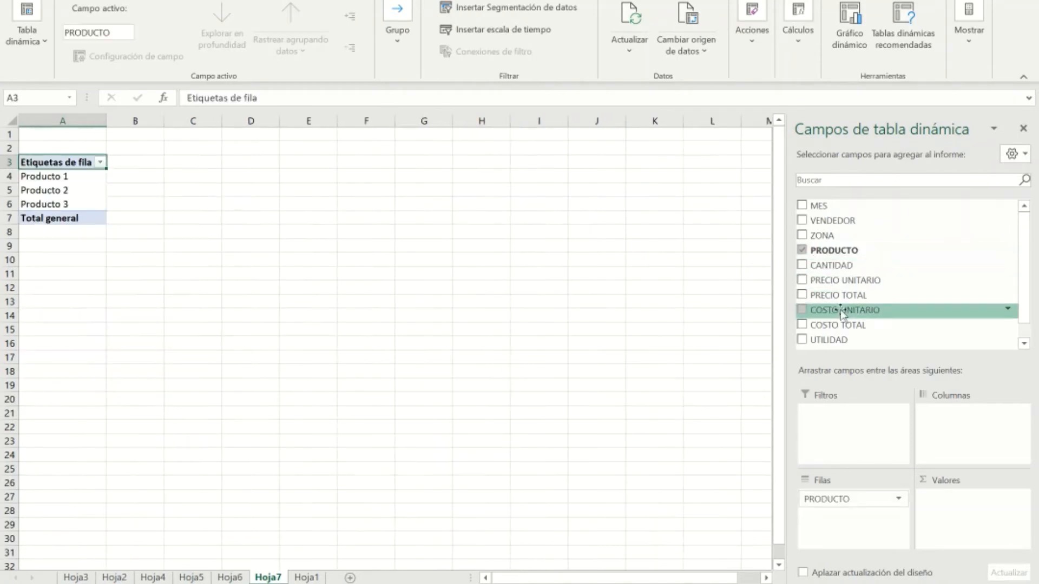
pyautogui.click(803, 296)
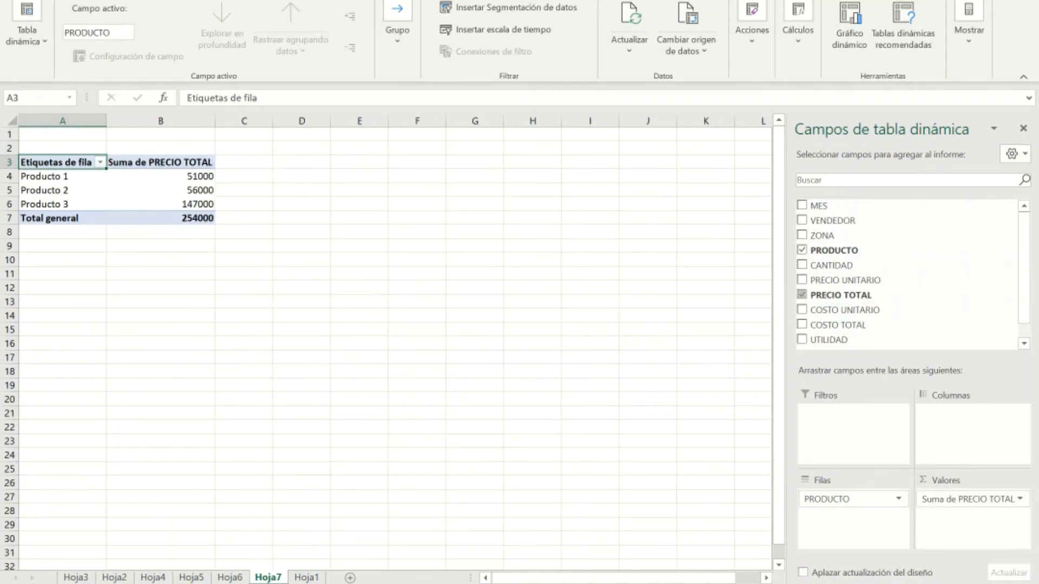
# Step: Insert a clustered column pivot chart from the product pivot table and place it beside the table, starting around cell C3
pyautogui.click(117, 1)
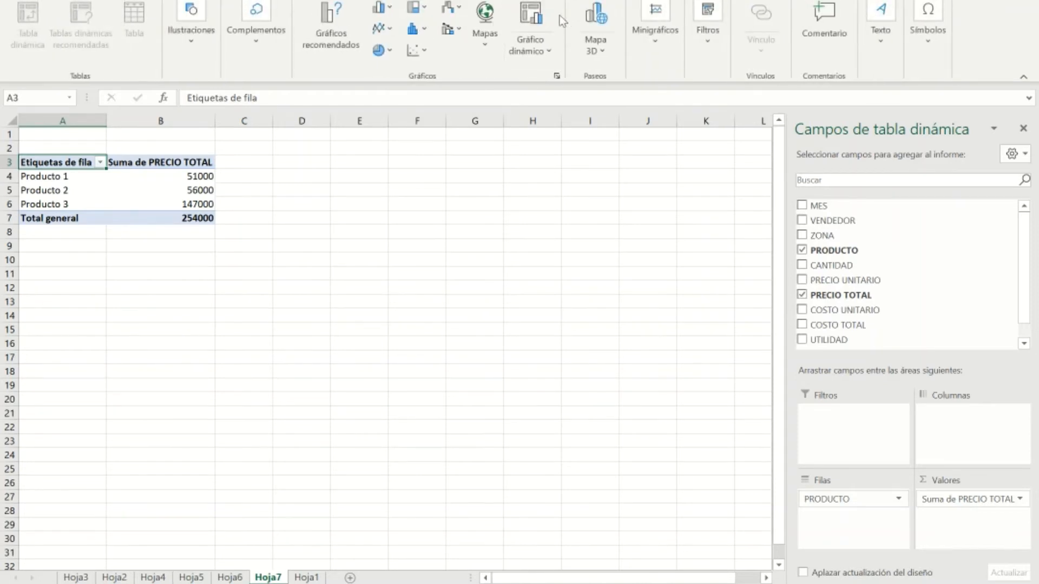
pyautogui.click(531, 25)
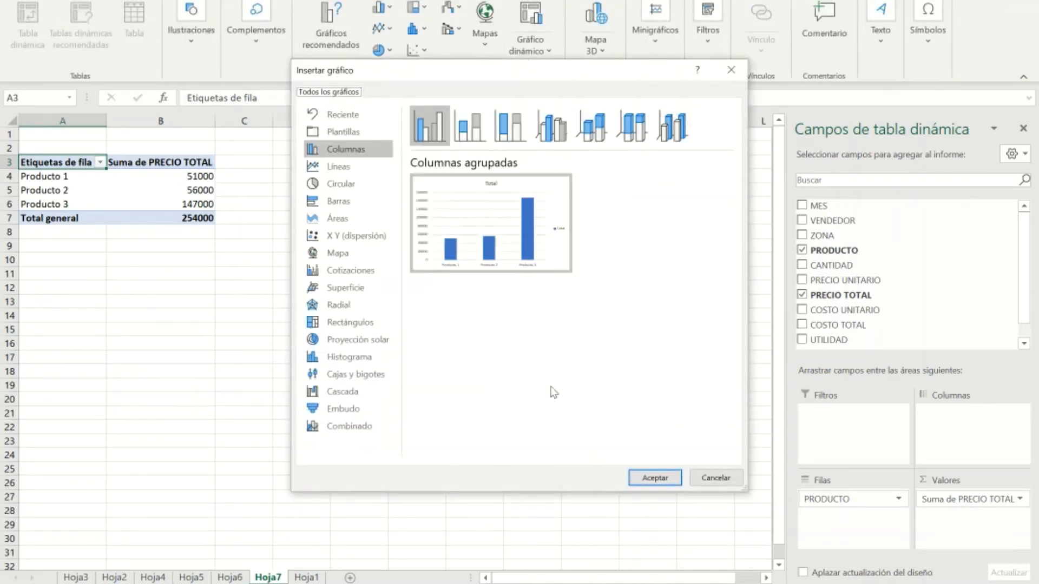
pyautogui.press('Return')
pyautogui.moveTo(478, 273); pyautogui.dragTo(476, 182)
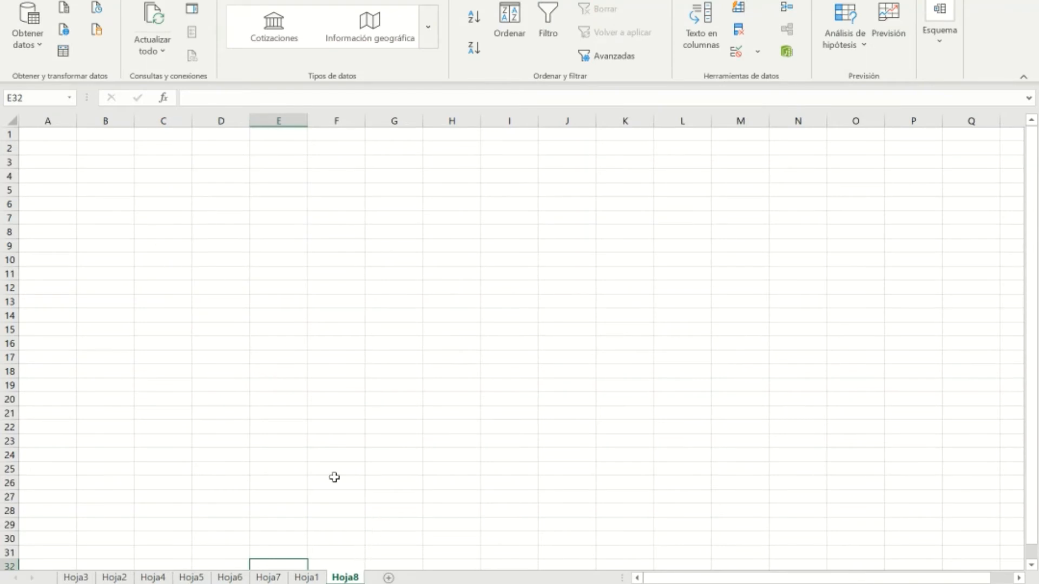
# Step: Enter the heading DASHBOARD in cell E2 of the blank sheet Hoja8
pyautogui.click(272, 145)
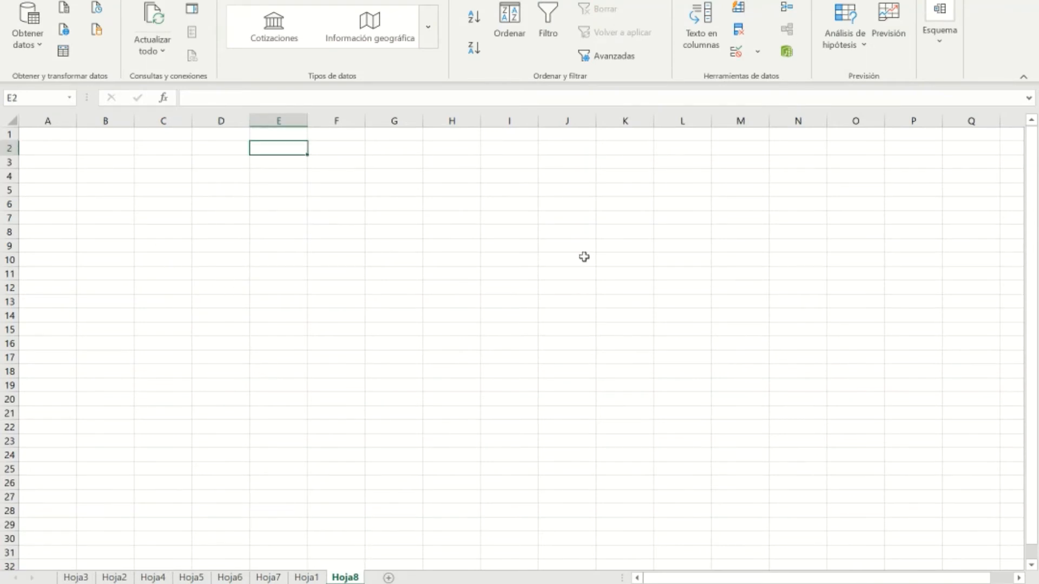
pyautogui.write('DFAS')
pyautogui.press('BackSpace')
pyautogui.press('BackSpace')
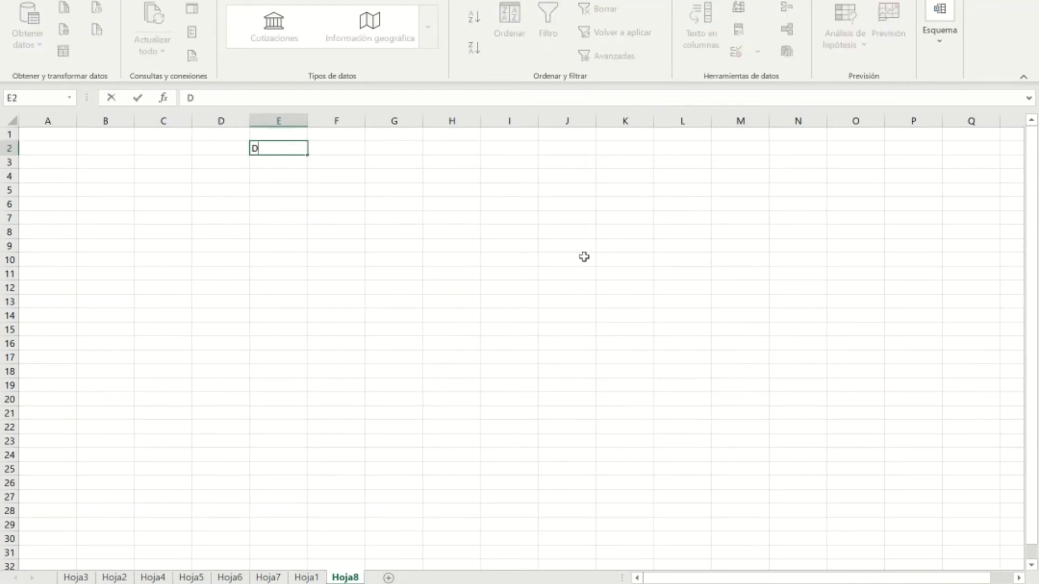
pyautogui.write('ASHBOARD')
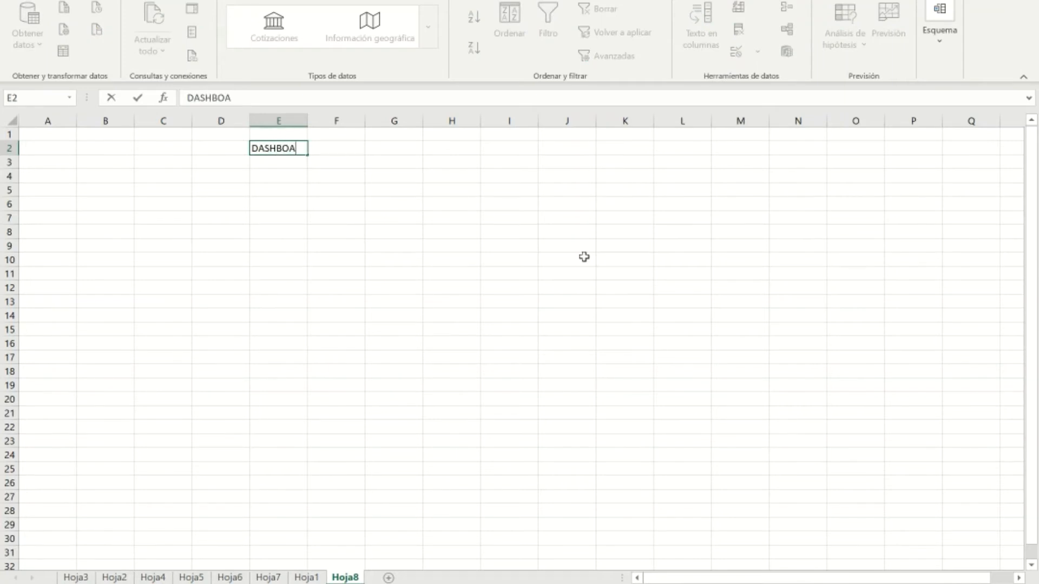
pyautogui.hotkey('ctrl', 'Return')
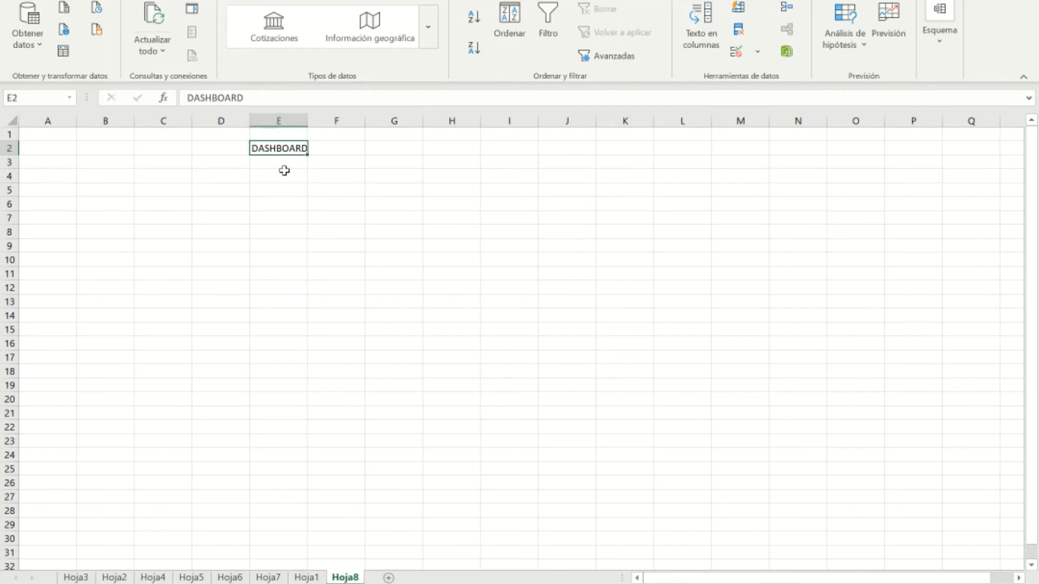
# Step: Look back through the sales data and pivot chart sheets, ending inside the seller pivot table on Hoja4
pyautogui.click(306, 577)
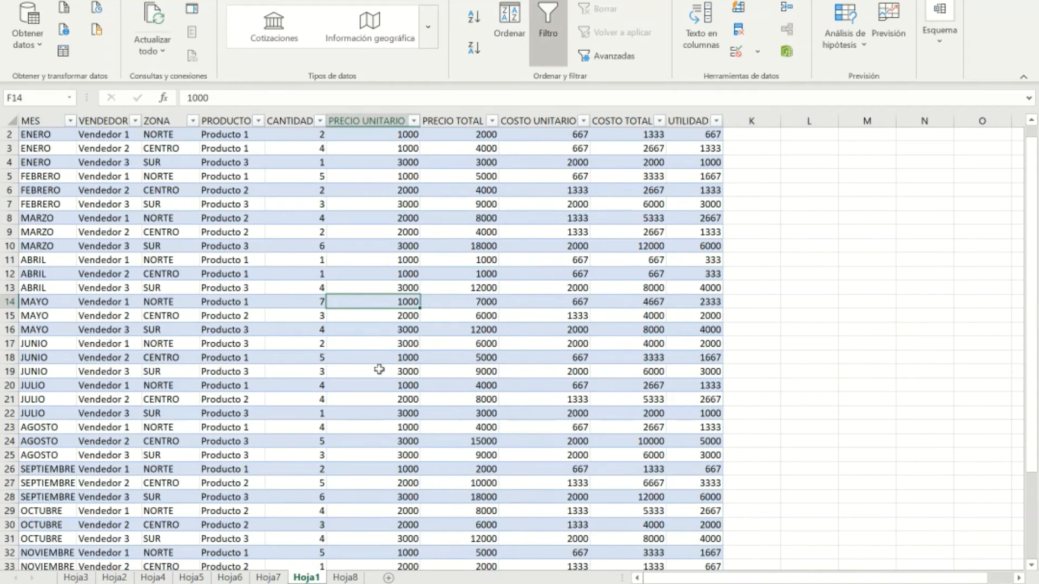
pyautogui.click(268, 578)
pyautogui.click(230, 578)
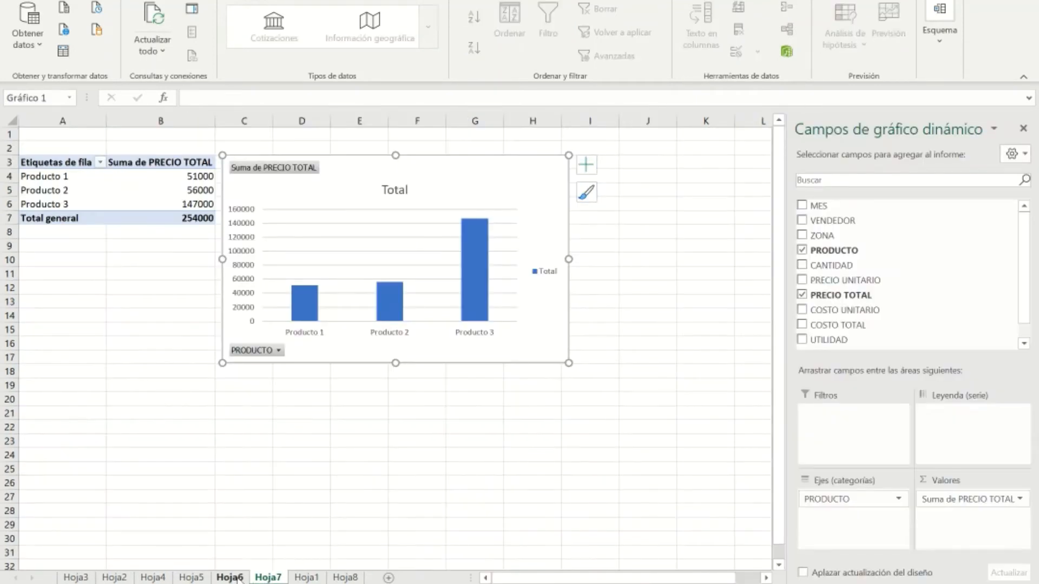
pyautogui.click(191, 578)
pyautogui.click(152, 578)
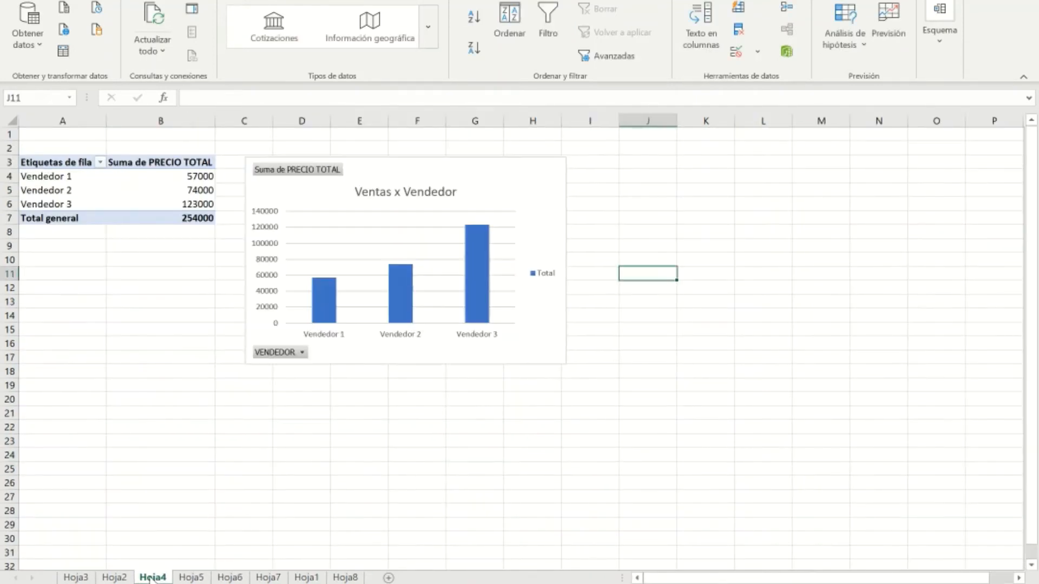
pyautogui.click(124, 578)
pyautogui.click(152, 577)
pyautogui.rightClick(192, 194)
pyautogui.click(150, 188)
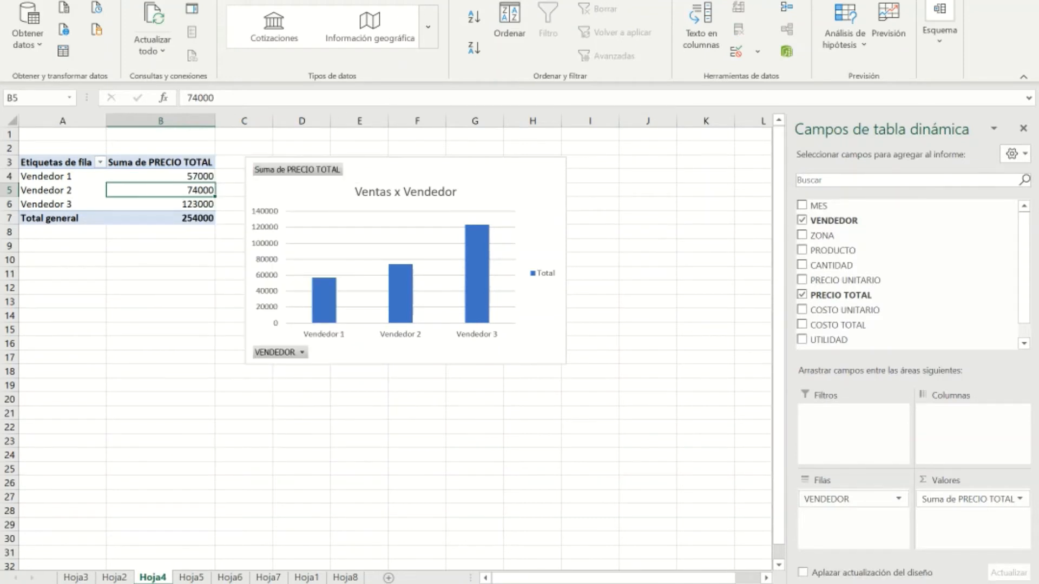
# Step: Insert slicers for VENDEDOR, ZONA, PRODUCTO and PRECIO TOTAL from the seller pivot table on Hoja4
pyautogui.click(520, 0)
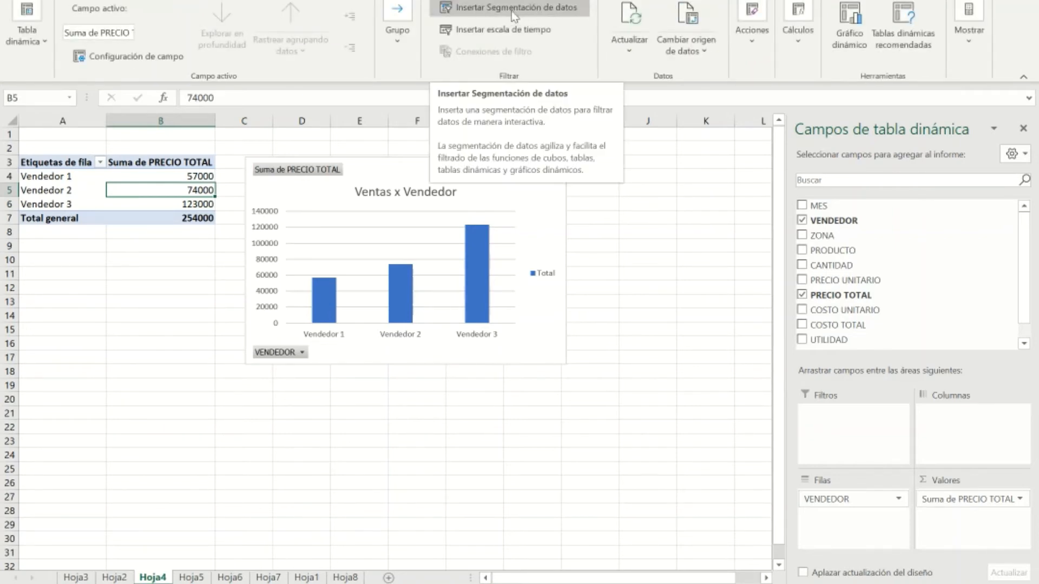
pyautogui.click(483, 11)
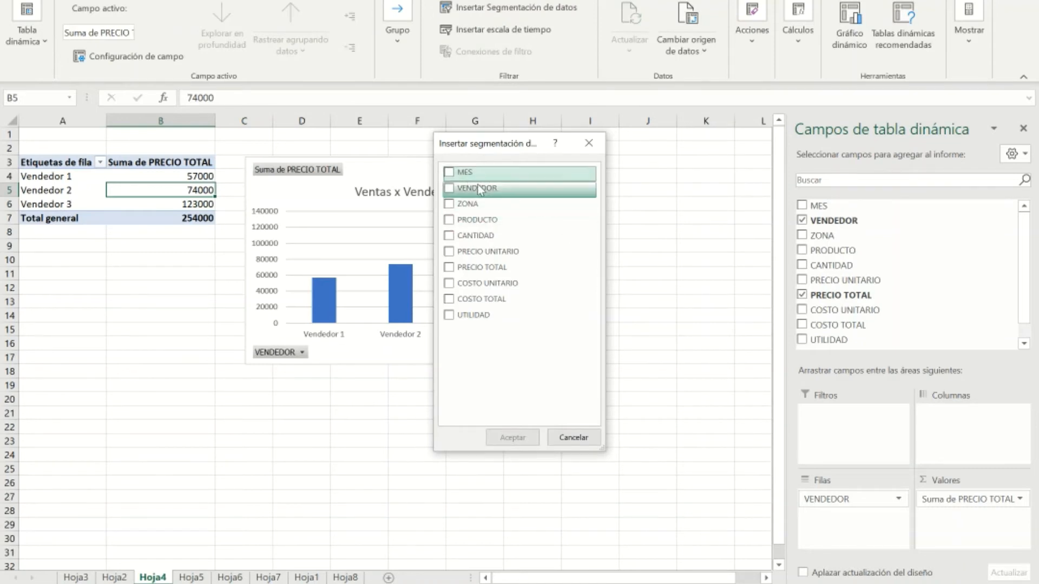
pyautogui.click(449, 188)
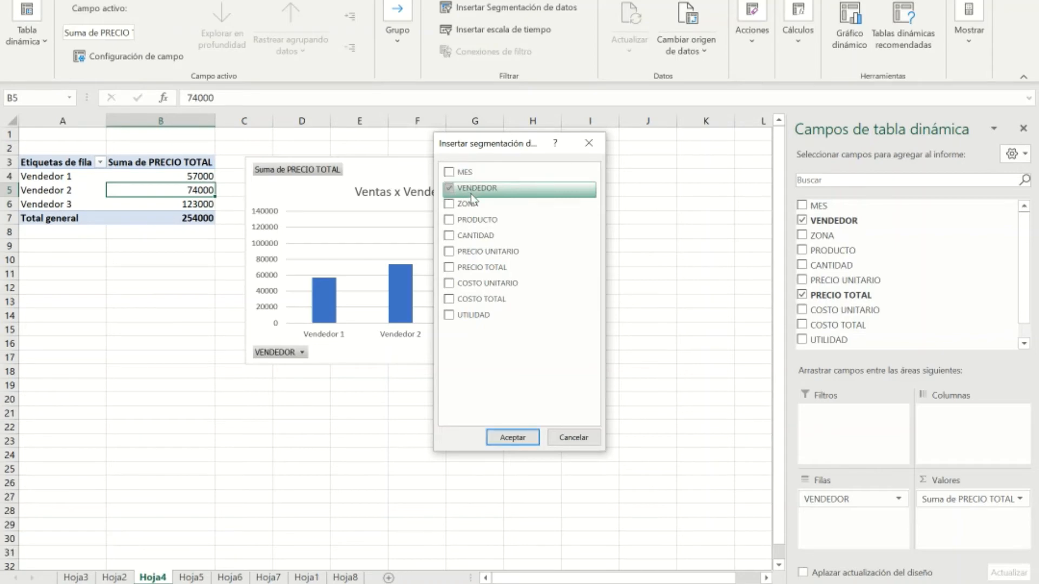
pyautogui.click(457, 208)
pyautogui.click(452, 220)
pyautogui.click(453, 253)
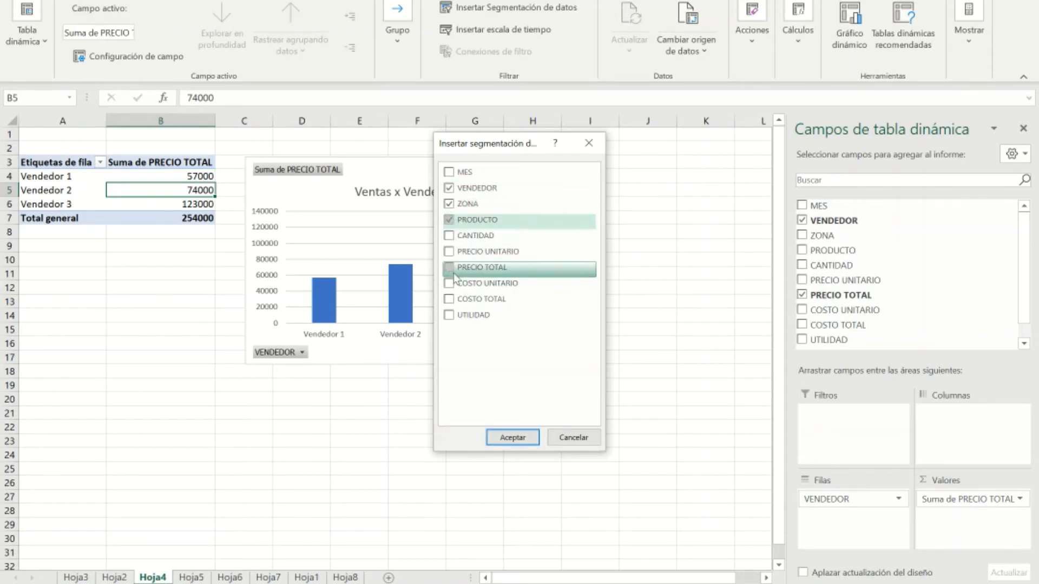
pyautogui.click(449, 267)
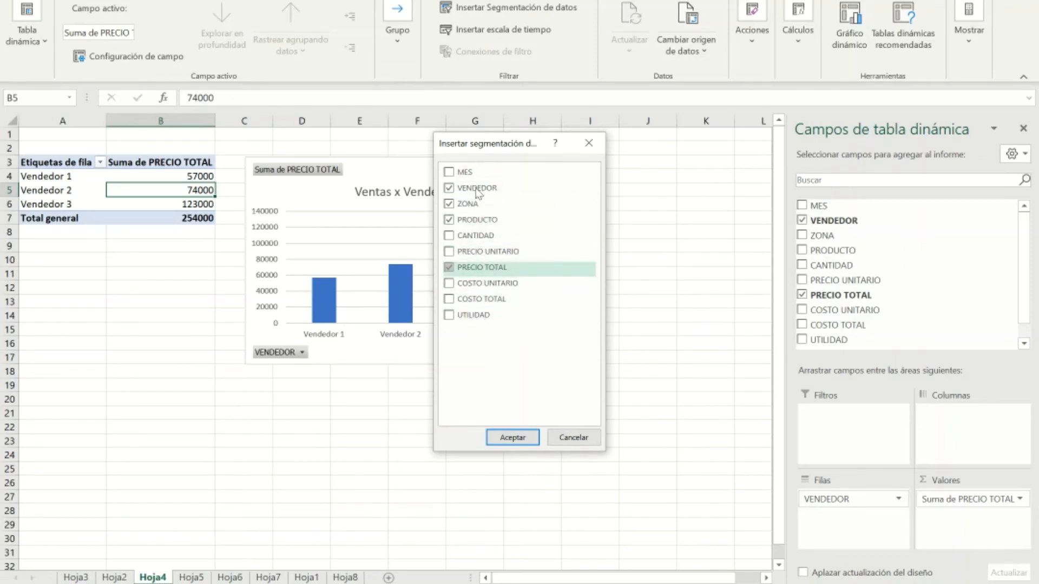
pyautogui.click(512, 437)
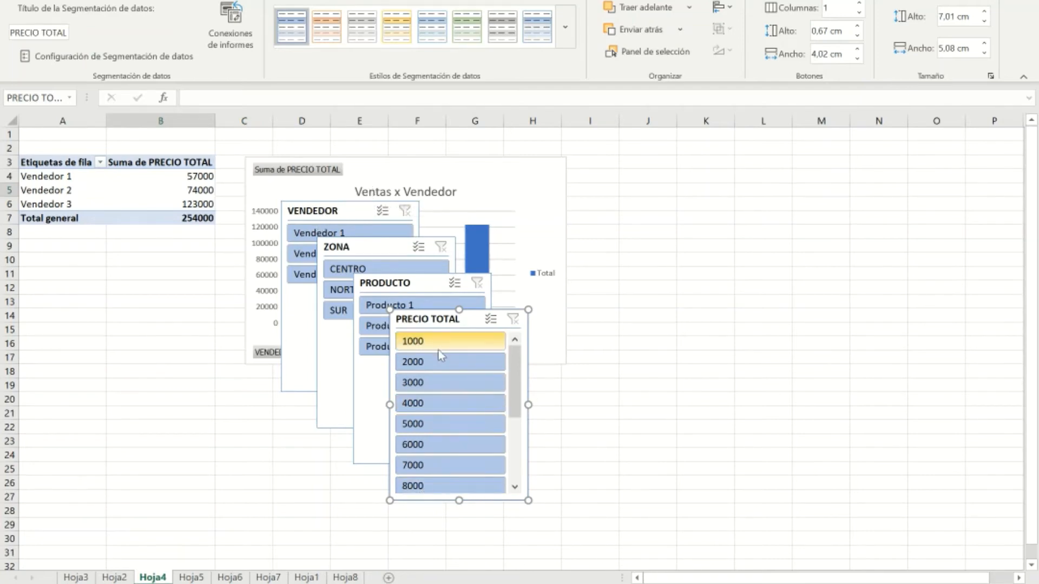
# Step: Cut all four slicers from Hoja4 and paste them into the dashboard sheet Hoja8 at cell B4
pyautogui.click(421, 283)
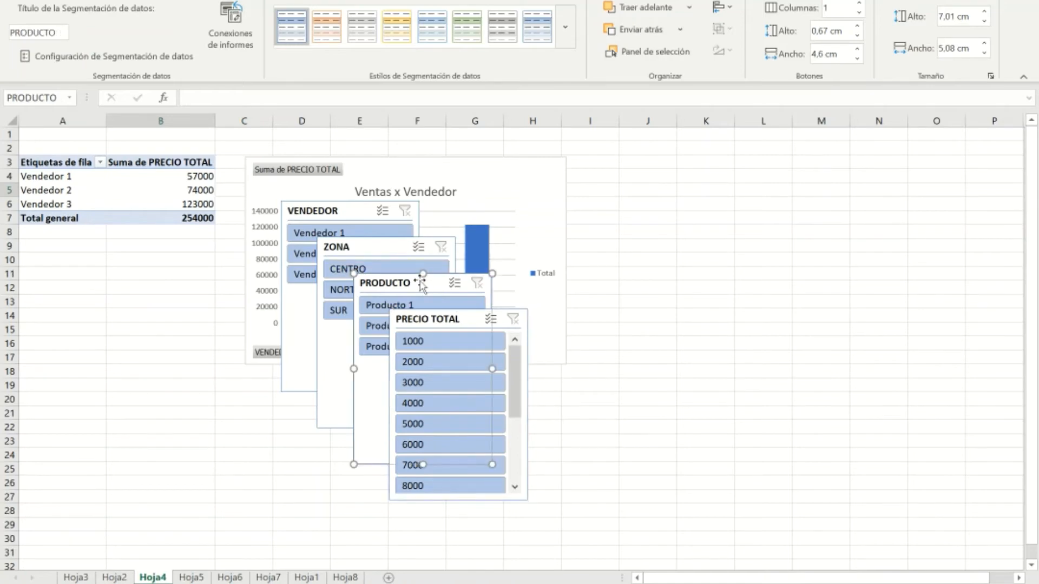
pyautogui.click(439, 324)
pyautogui.keyDown('ctrl'); pyautogui.click(417, 286); pyautogui.keyUp('ctrl')
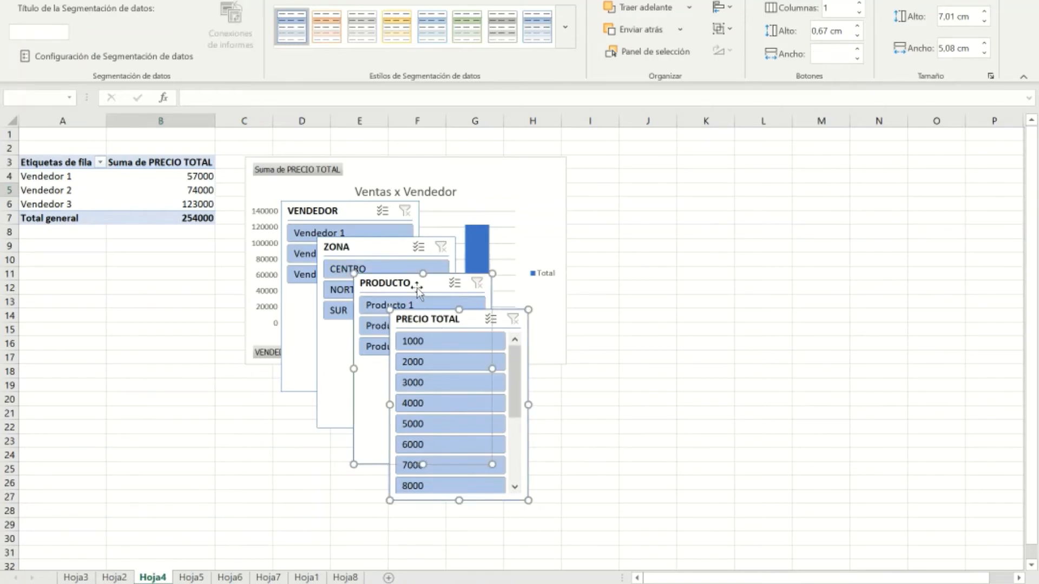
pyautogui.keyDown('ctrl'); pyautogui.click(382, 249); pyautogui.keyUp('ctrl')
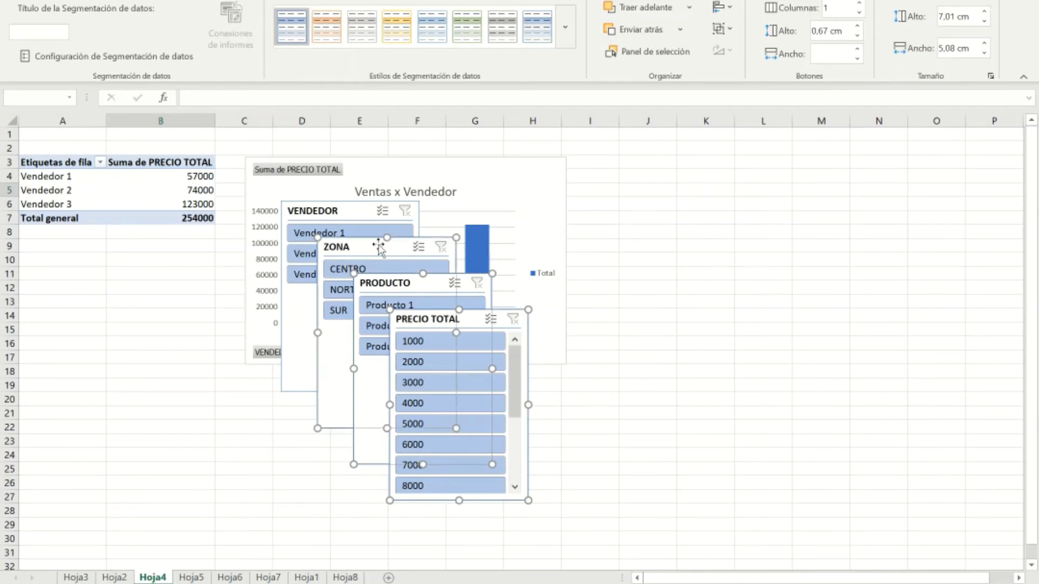
pyautogui.keyDown('ctrl'); pyautogui.click(352, 212); pyautogui.keyUp('ctrl')
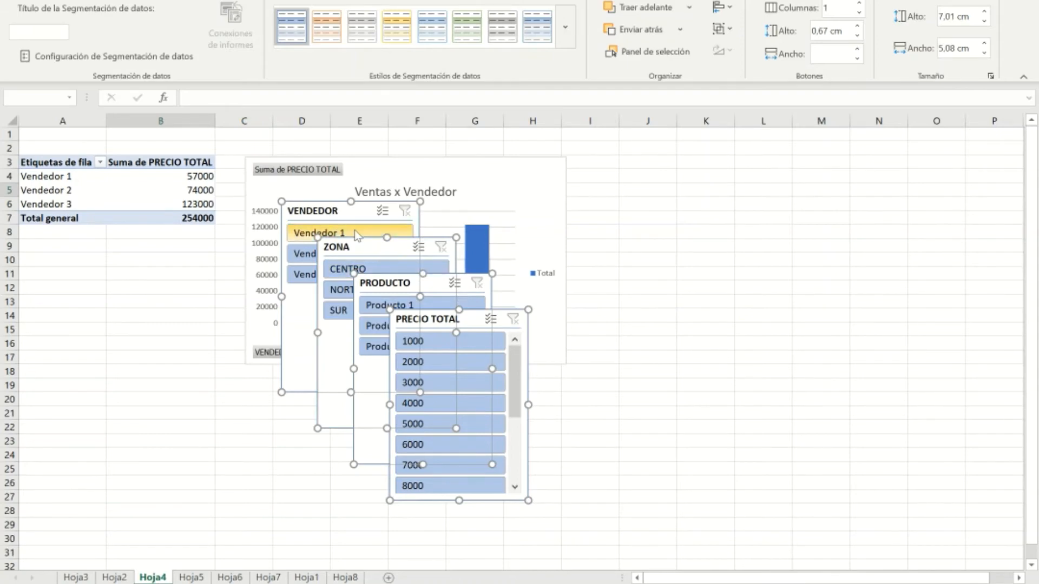
pyautogui.press('Delete')
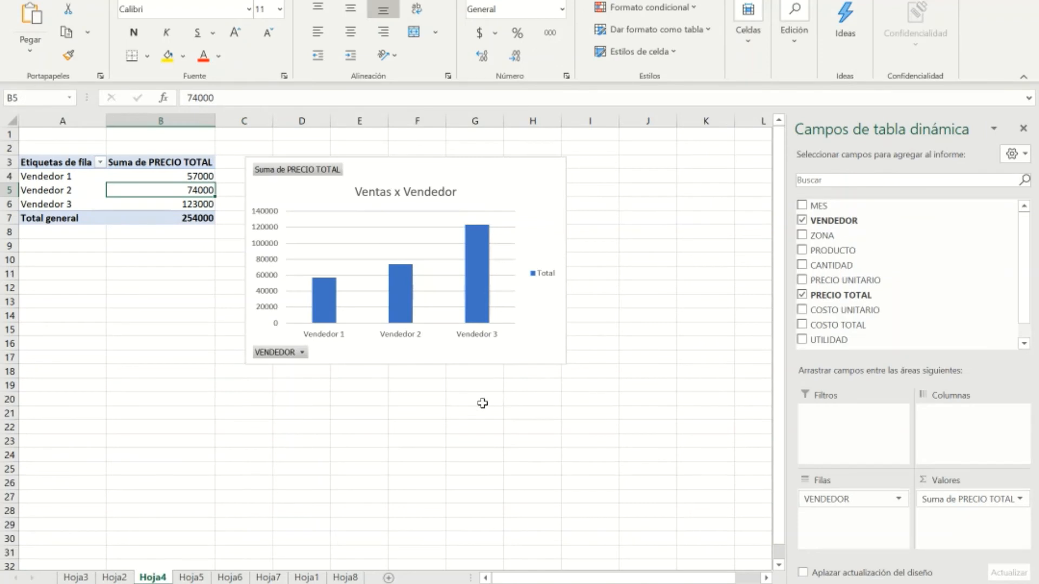
pyautogui.click(345, 578)
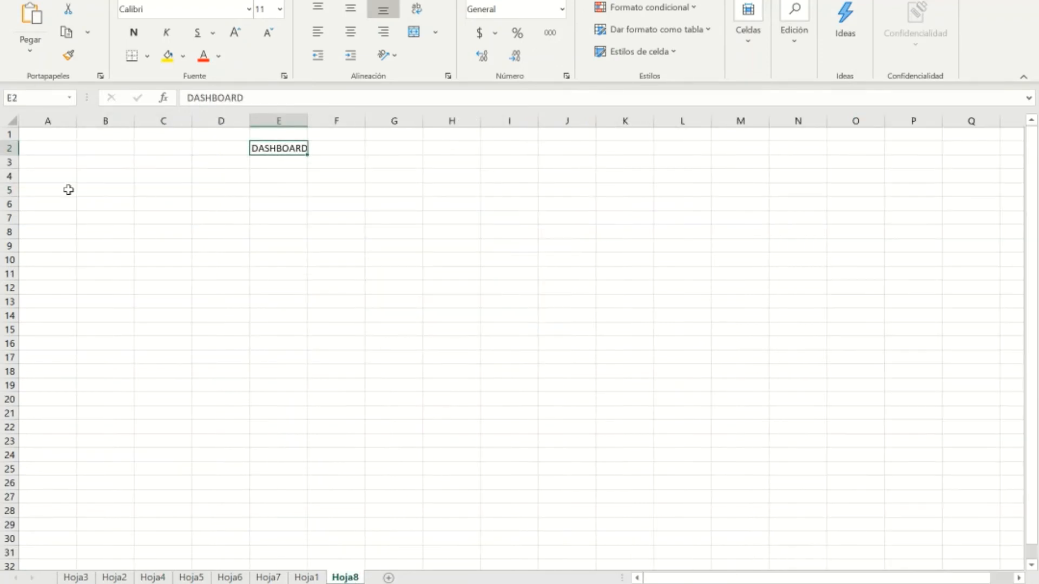
pyautogui.click(85, 180)
pyautogui.hotkey('ctrl', 'v')
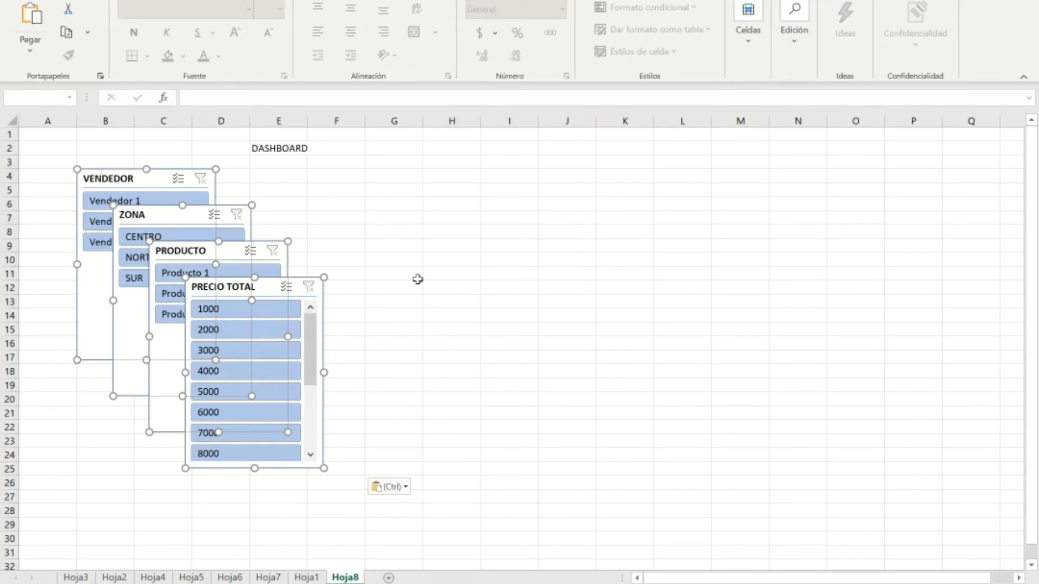
pyautogui.click(427, 346)
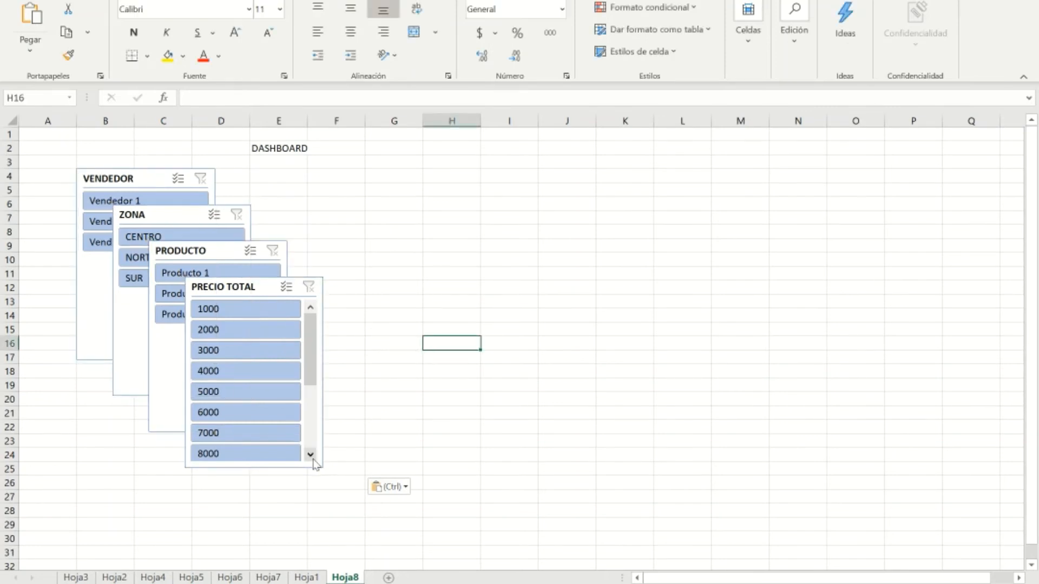
# Step: Move the PRECIO TOTAL slicer away from the others to around cell F7 and shorten the VENDEDOR slicer to end near row 9
pyautogui.moveTo(246, 288); pyautogui.dragTo(372, 230)
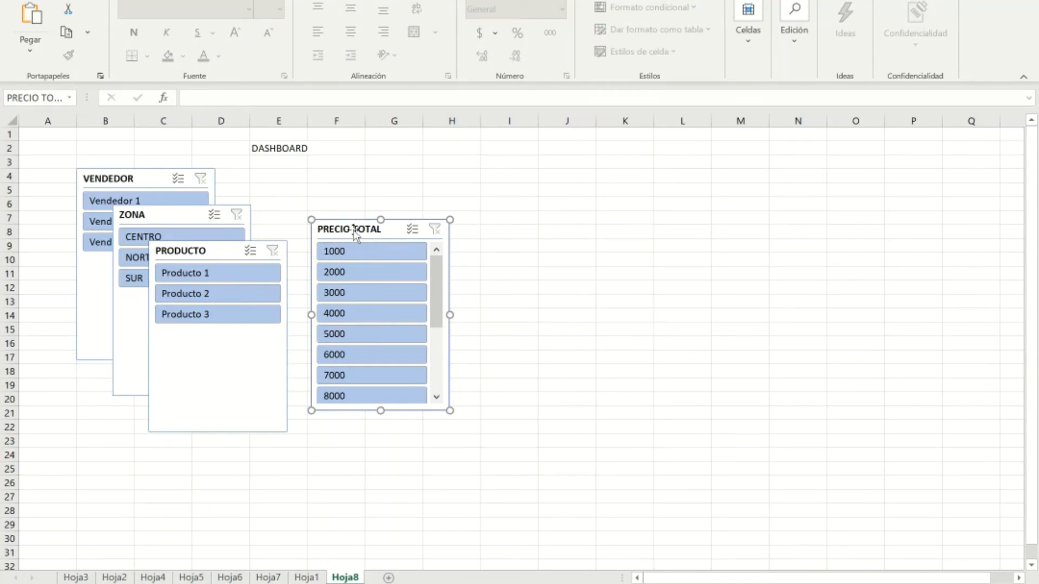
pyautogui.moveTo(381, 410)
pyautogui.mouseDown()
pyautogui.moveTo(389, 460)
pyautogui.moveTo(389, 417)
pyautogui.moveTo(379, 414)
pyautogui.mouseUp()
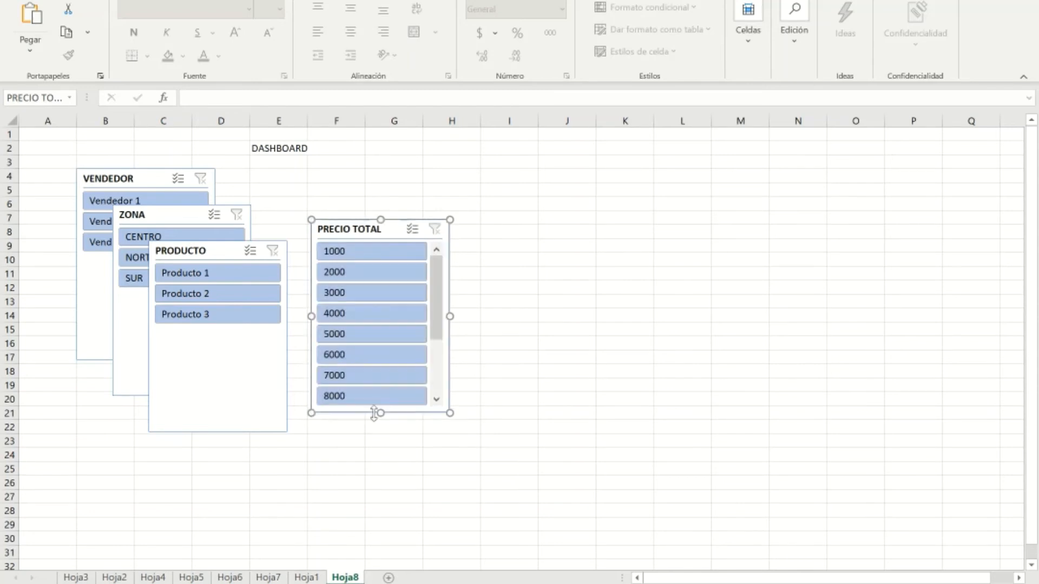
pyautogui.click(123, 179)
pyautogui.moveTo(146, 359); pyautogui.dragTo(145, 258)
# Step: Stack the ZONA, PRODUCTO and PRECIO TOTAL slicers in order below the VENDEDOR slicer, shortening ZONA and PRODUCTO to about three options high
pyautogui.moveTo(179, 216); pyautogui.dragTo(142, 266)
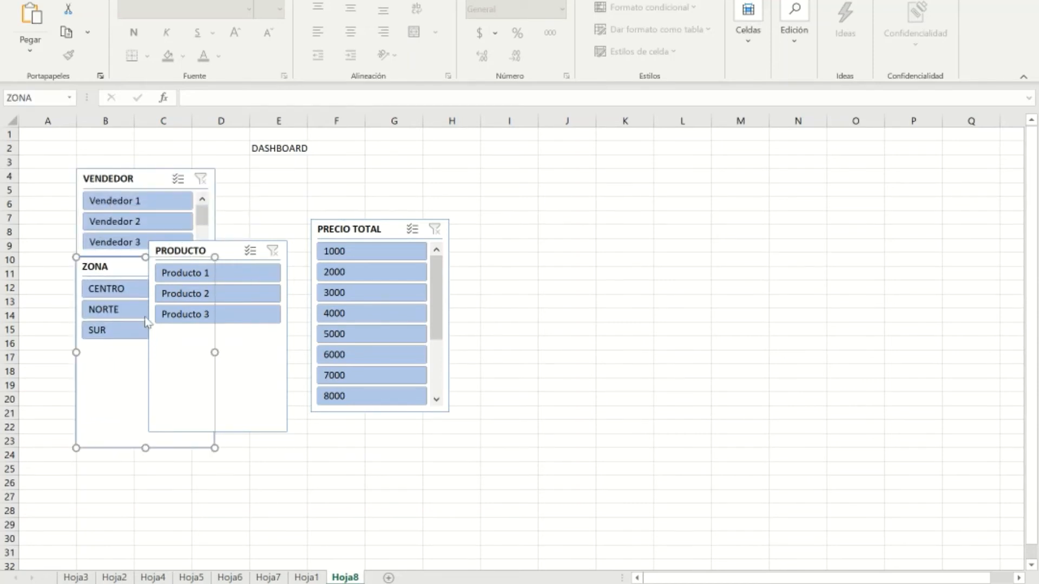
pyautogui.moveTo(146, 448); pyautogui.dragTo(146, 343)
pyautogui.moveTo(213, 254); pyautogui.dragTo(137, 354)
pyautogui.moveTo(143, 536); pyautogui.dragTo(145, 435)
pyautogui.moveTo(371, 236); pyautogui.dragTo(126, 439)
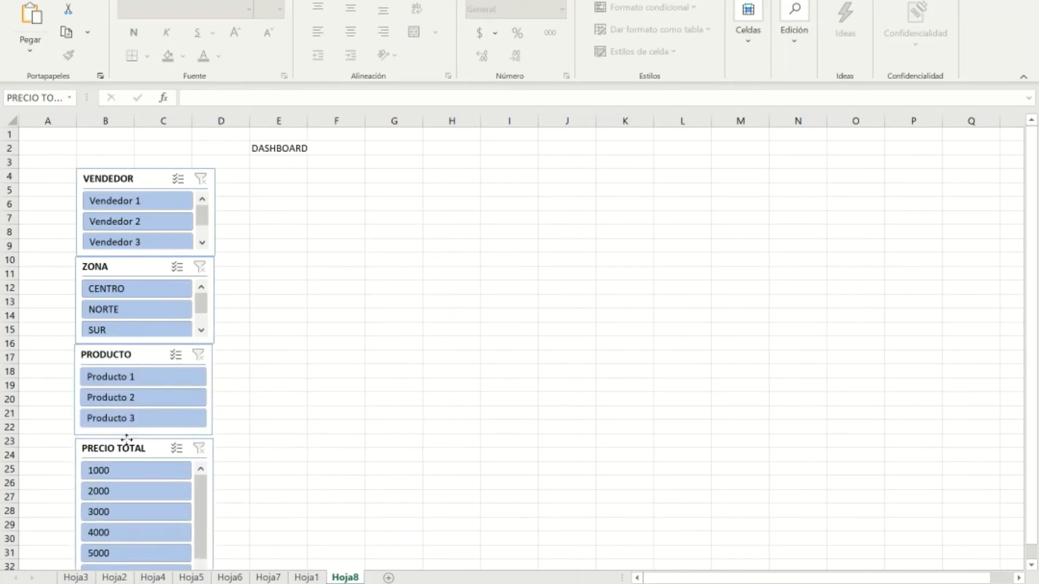
# Step: Cut the product sales chart from Hoja7 and paste it into the dashboard sheet Hoja8 at cell E4
pyautogui.moveTo(199, 514); pyautogui.dragTo(203, 537)
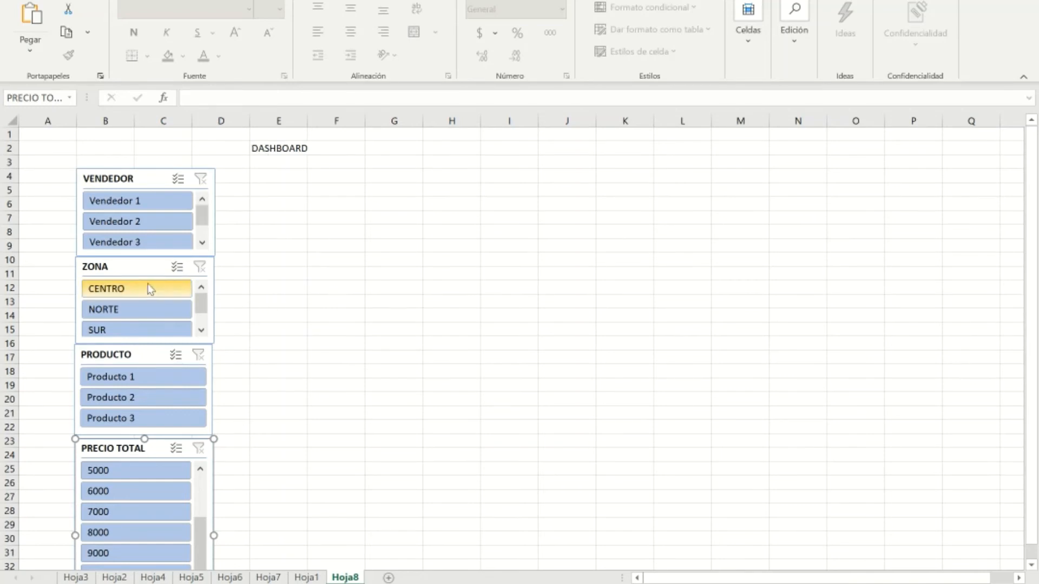
pyautogui.scroll(-1, 382, 364)
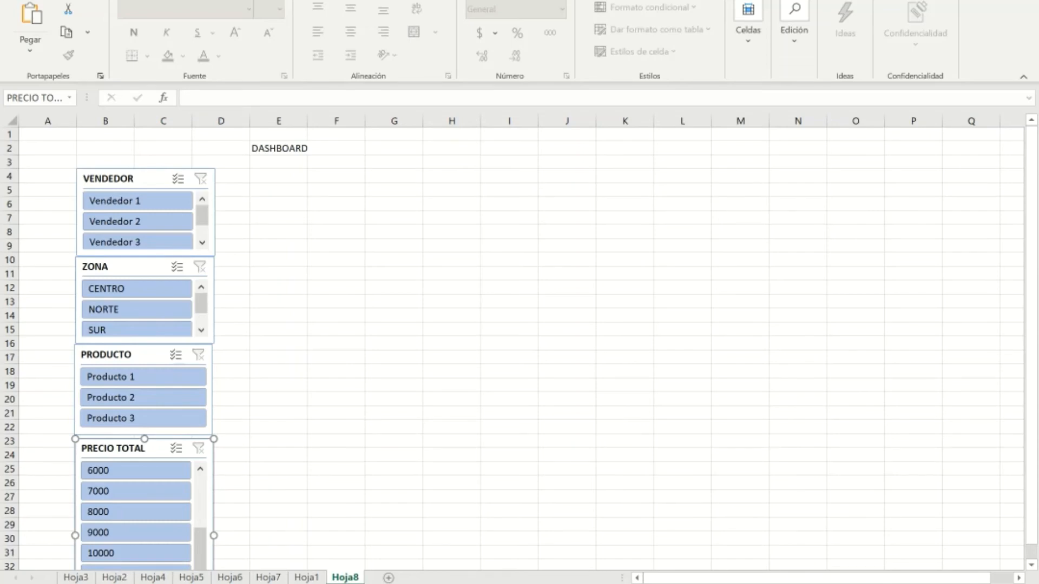
pyautogui.click(879, 583)
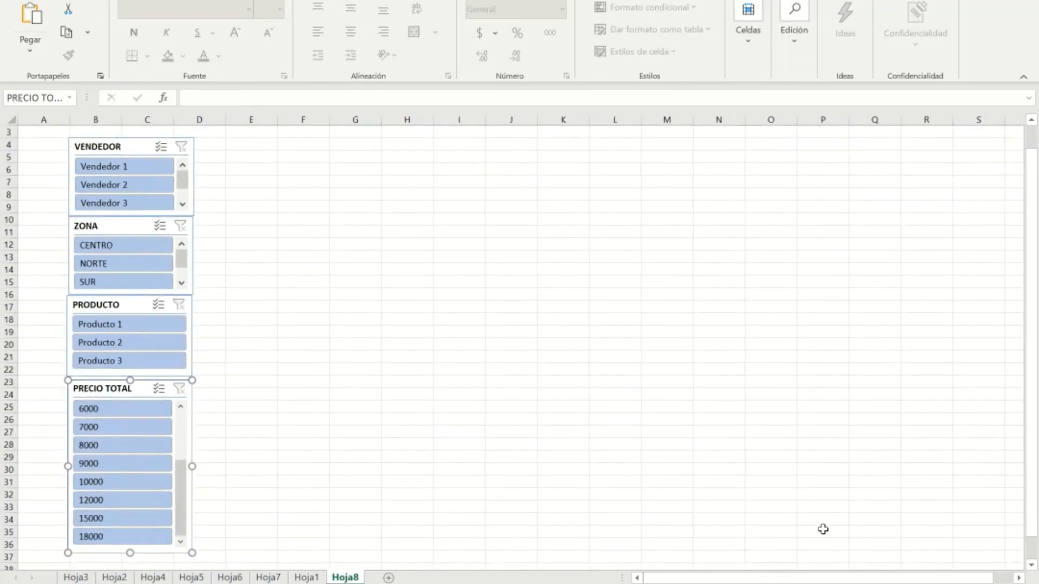
pyautogui.click(879, 583)
pyautogui.click(285, 313)
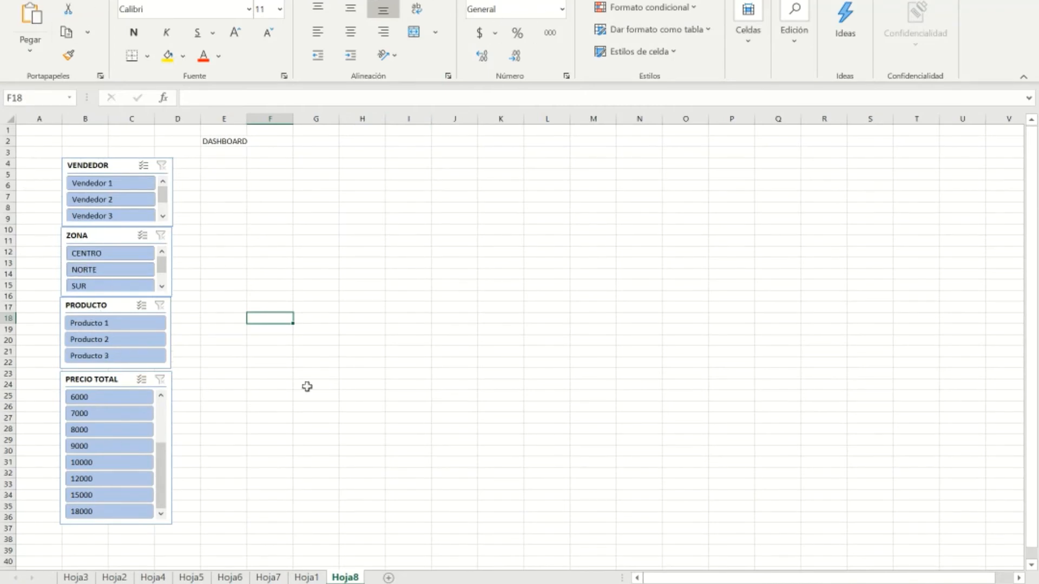
pyautogui.click(267, 578)
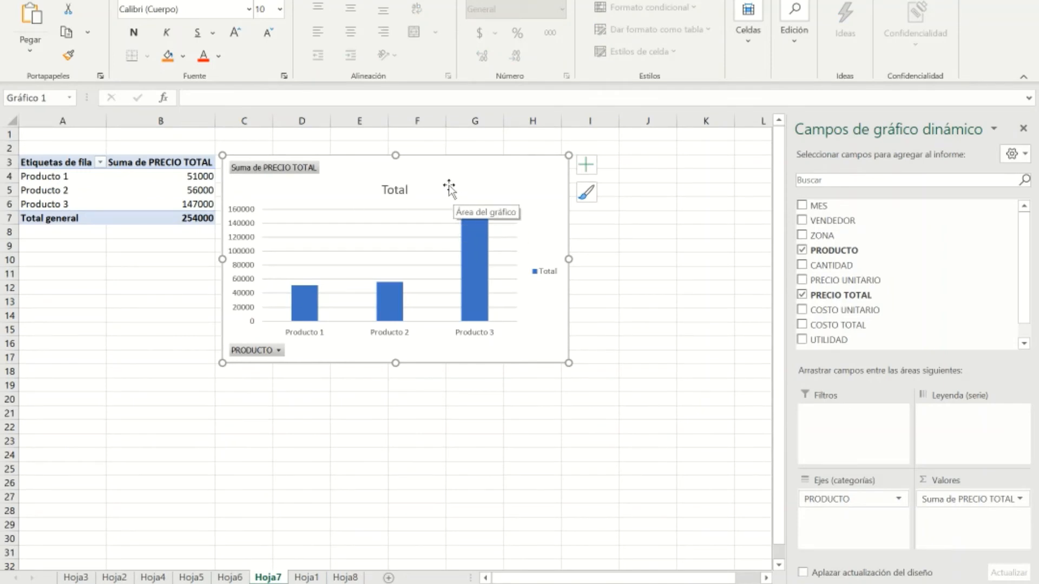
pyautogui.press('Delete')
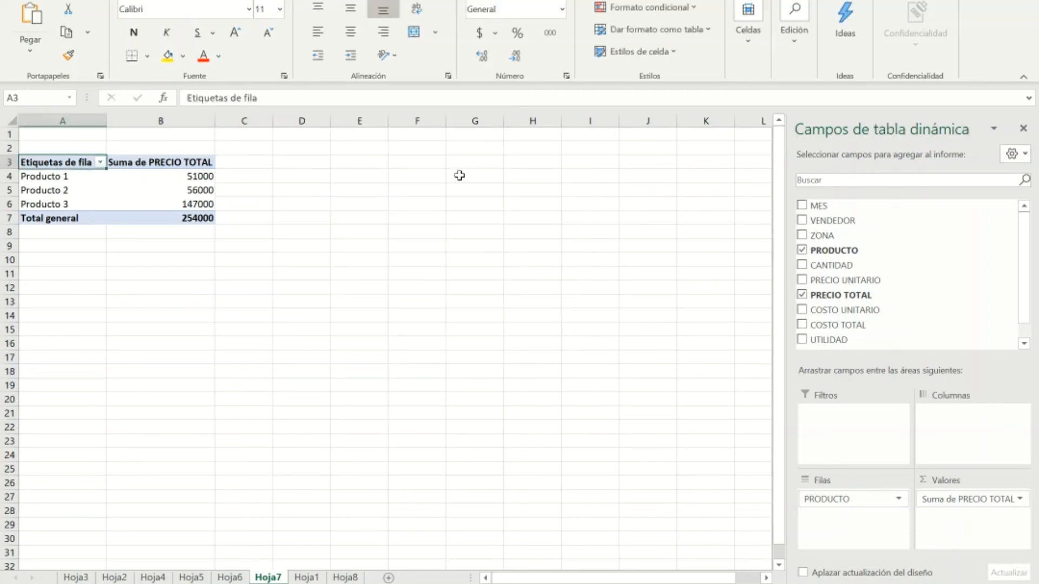
pyautogui.click(352, 578)
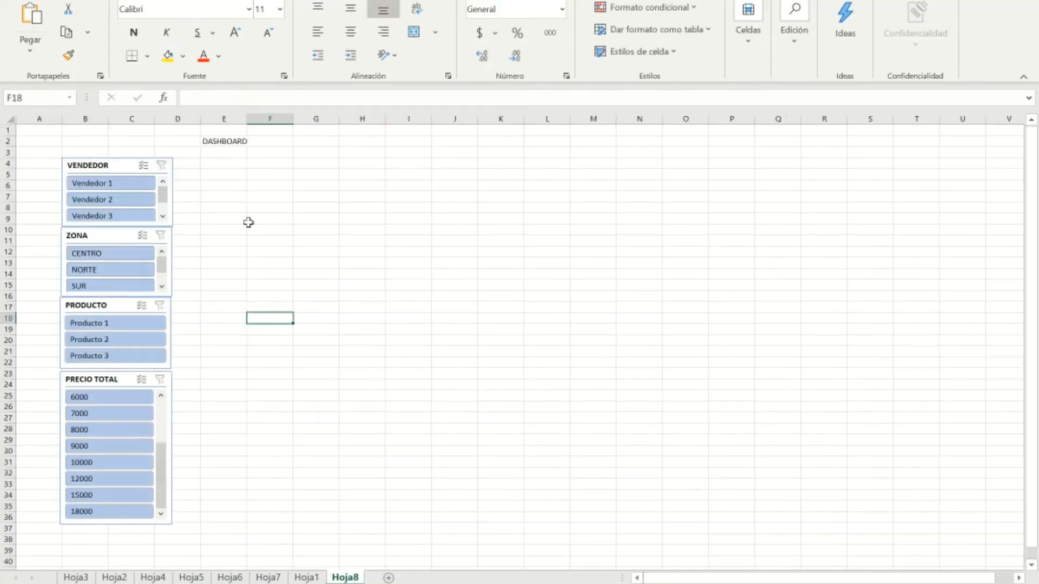
pyautogui.click(219, 163)
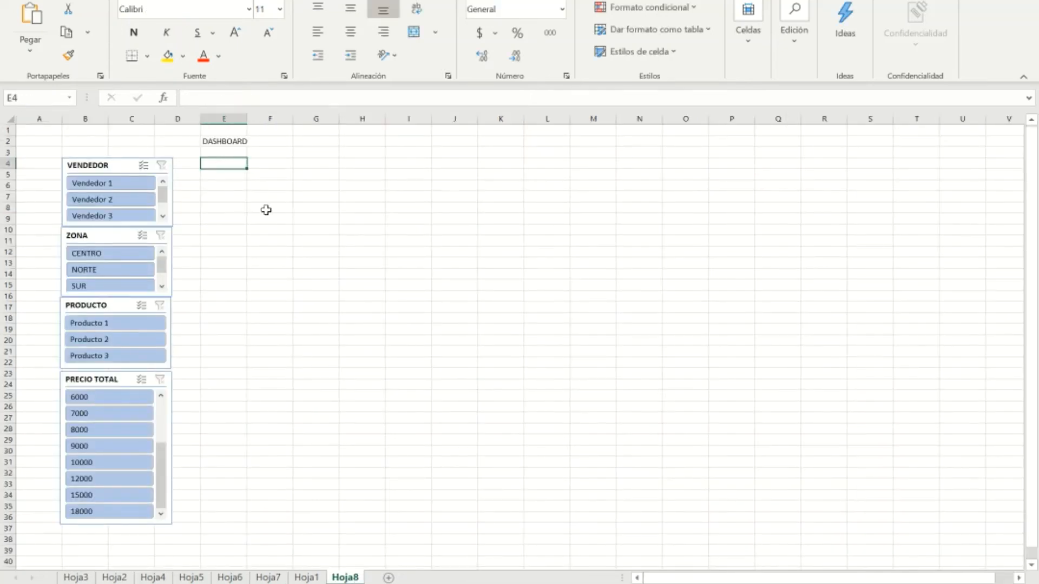
pyautogui.hotkey('ctrl', 'v')
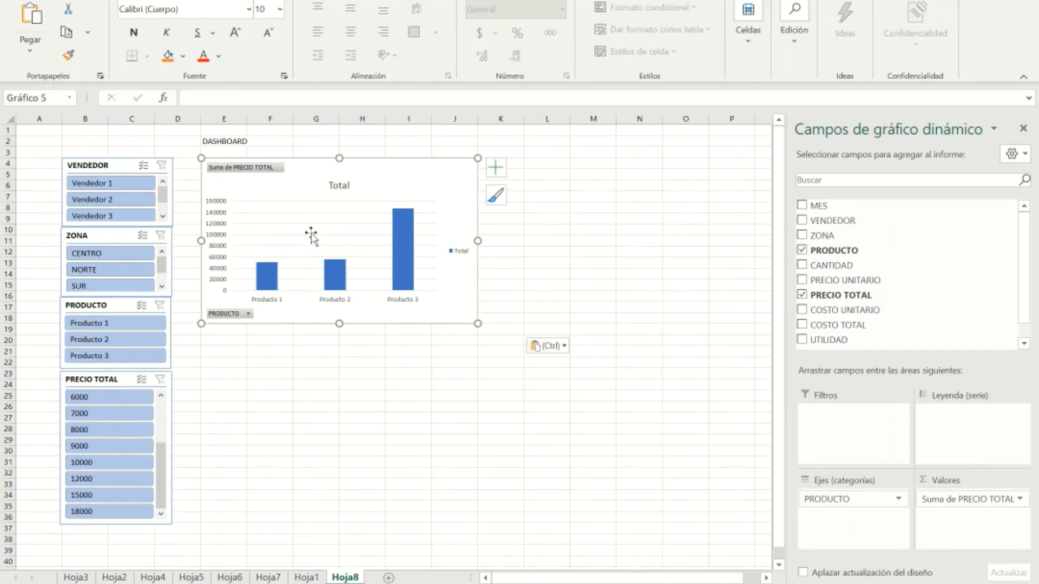
# Step: Change the title of the product chart on the dashboard to "Ventas x Producto"
pyautogui.click(343, 186)
pyautogui.click(343, 187)
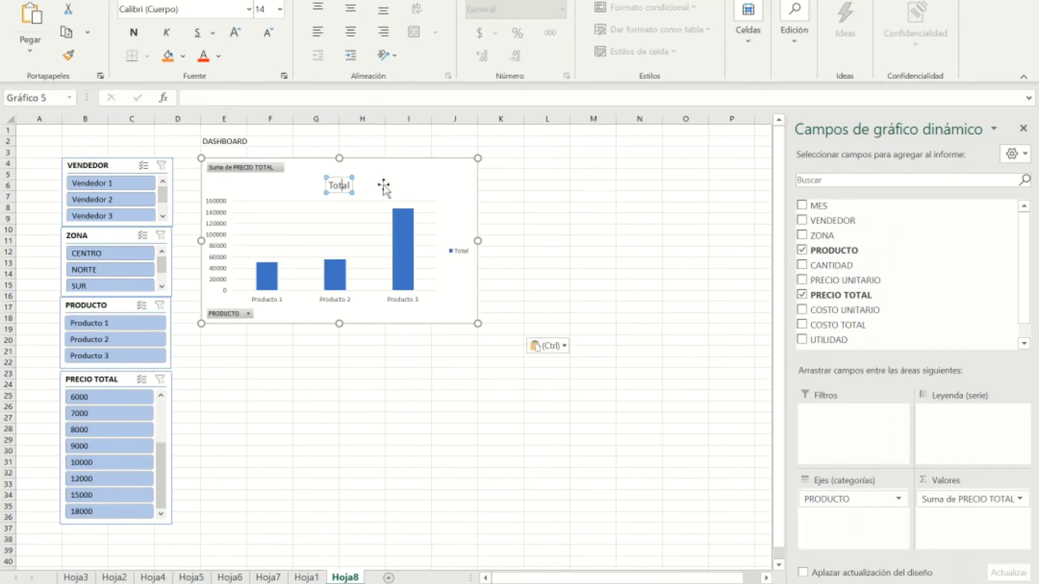
pyautogui.press('BackSpace')
pyautogui.press('BackSpace')
pyautogui.press('BackSpace')
pyautogui.press('BackSpace')
pyautogui.press('BackSpace')
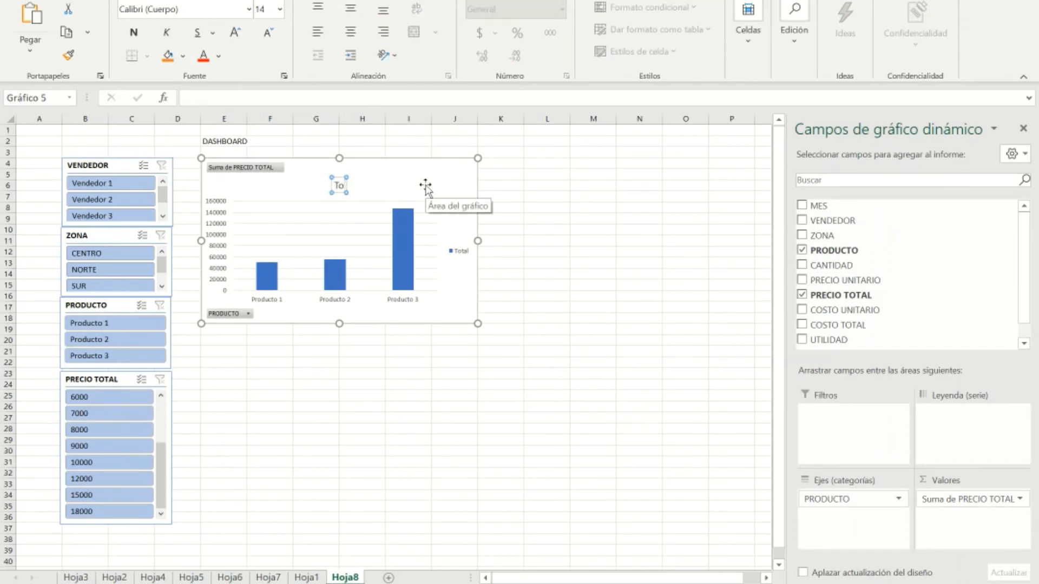
pyautogui.write('Ventas x Producto')
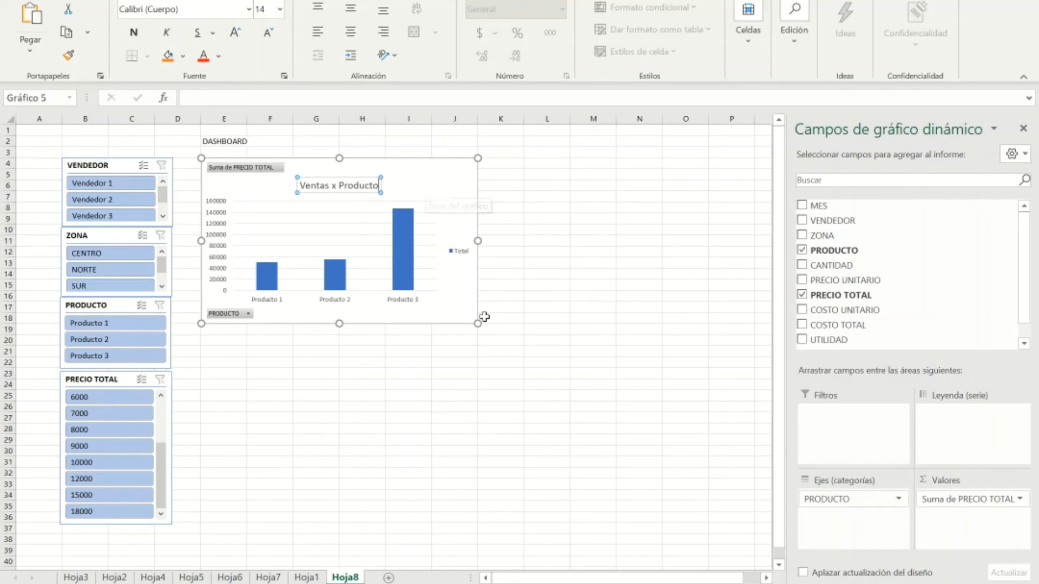
pyautogui.click(548, 384)
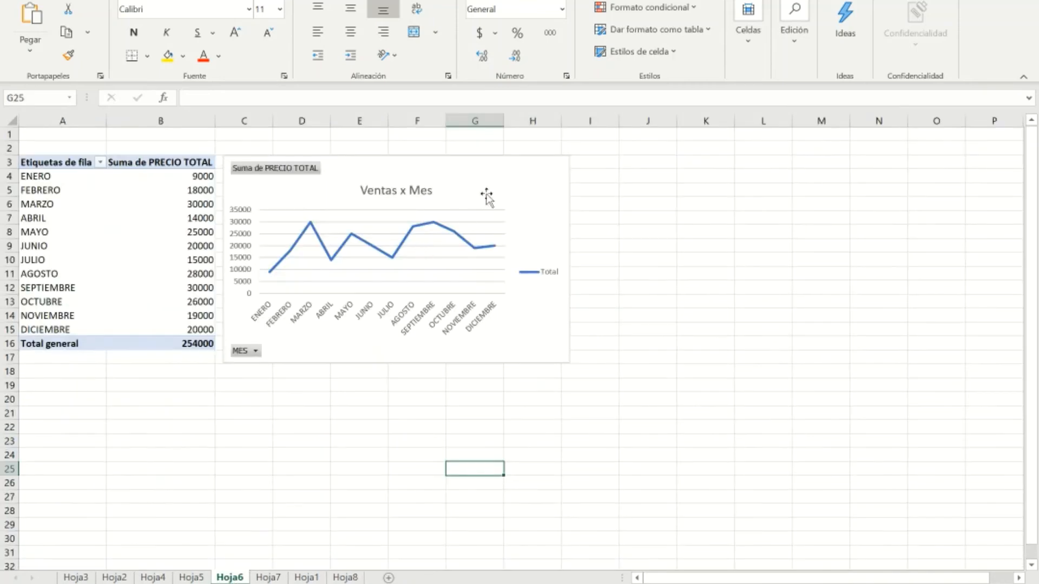
# Step: Move the Ventas x Mes line chart from Hoja6 to the dashboard sheet, placing it directly beside the Ventas x Producto chart
pyautogui.click(508, 172)
pyautogui.hotkey('ctrl', 'x')
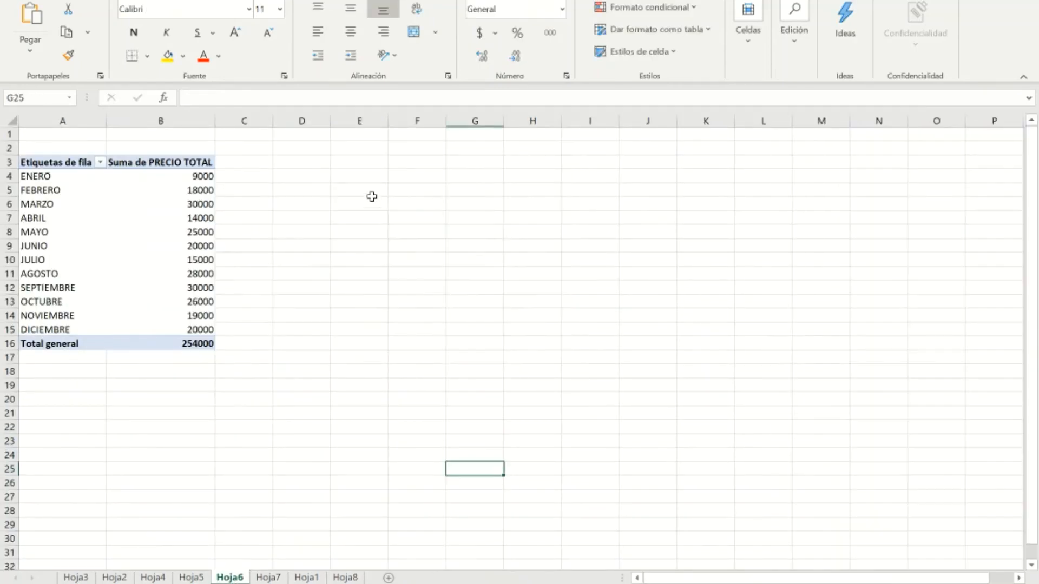
pyautogui.click(346, 578)
pyautogui.click(401, 427)
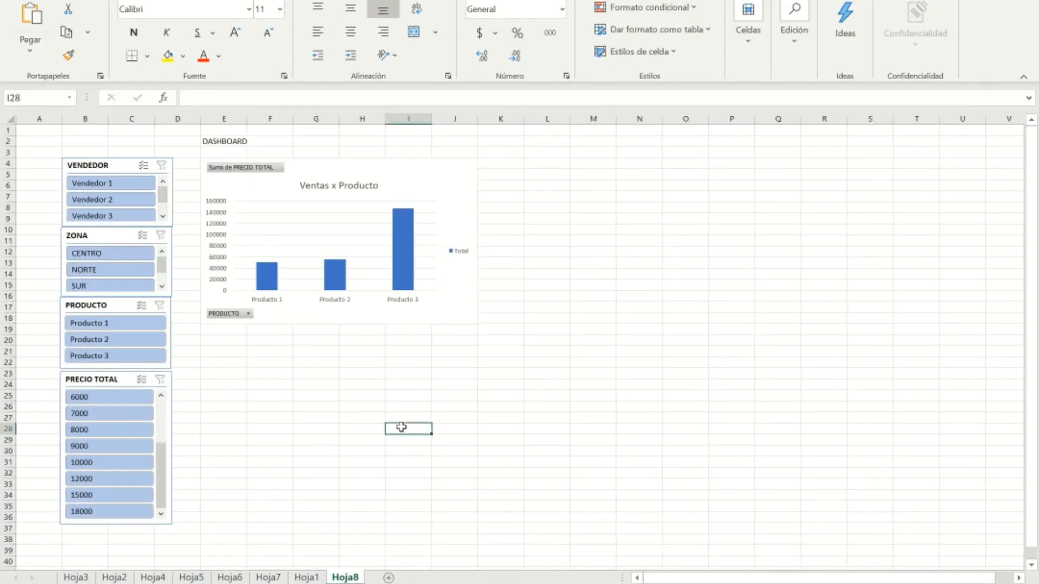
pyautogui.hotkey('ctrl', 'v')
pyautogui.moveTo(464, 454); pyautogui.dragTo(563, 186)
pyautogui.click(361, 393)
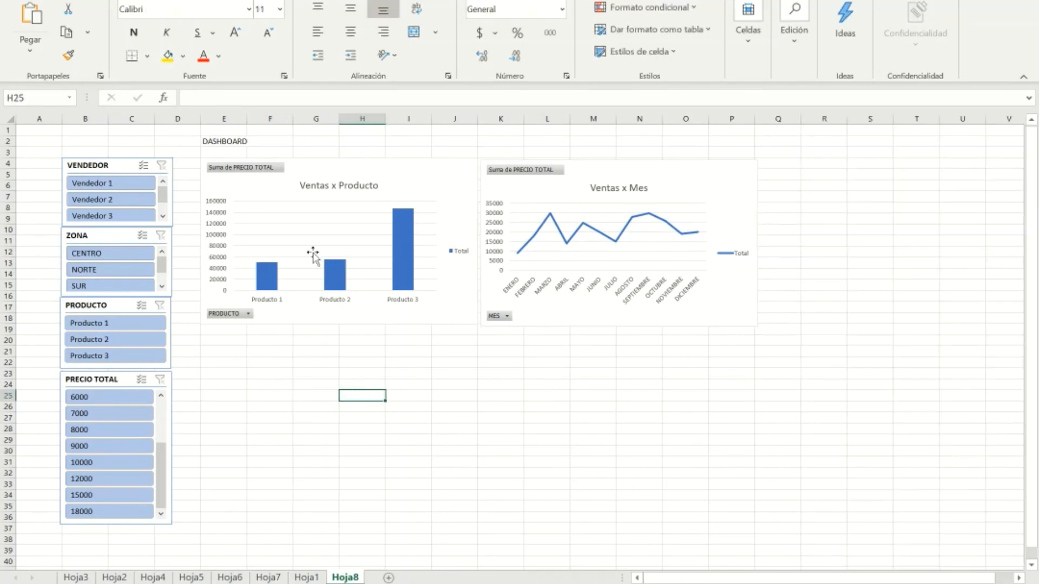
# Step: Cut the Ventas x Zona pie chart from Hoja5 and paste it into the dashboard sheet at cell E20
pyautogui.click(191, 577)
pyautogui.click(514, 216)
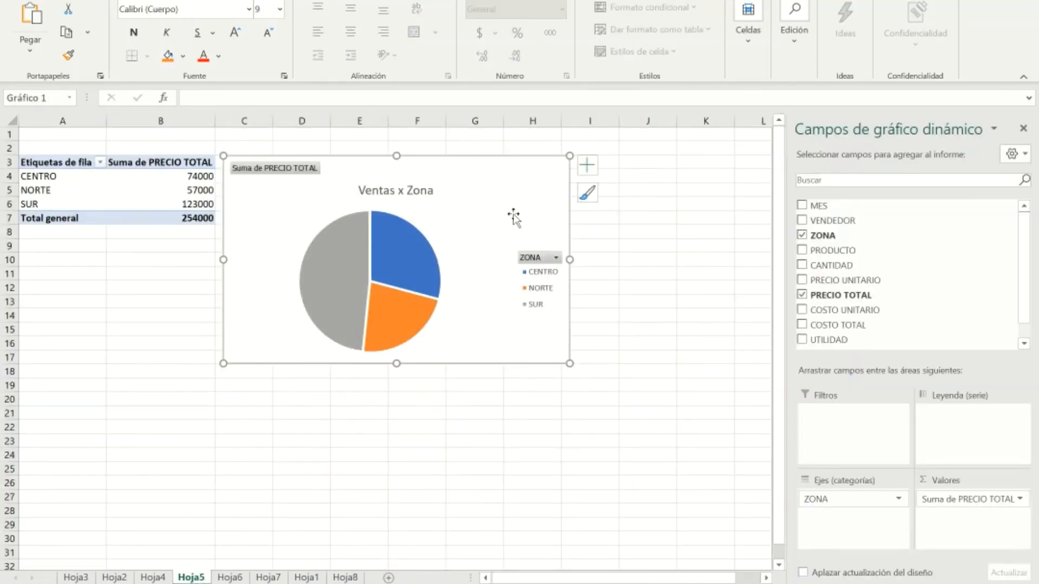
pyautogui.press('Delete')
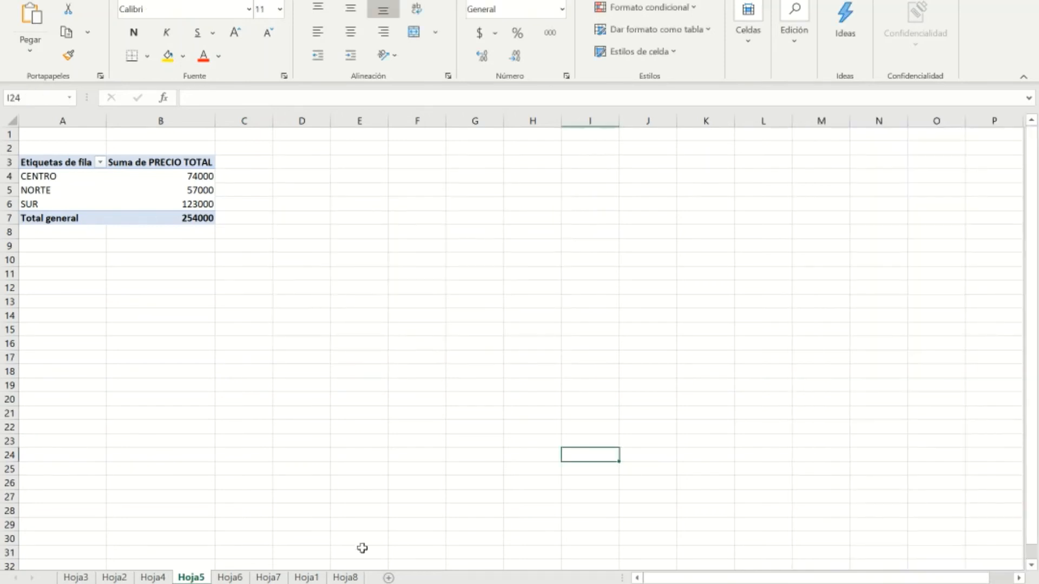
pyautogui.click(346, 578)
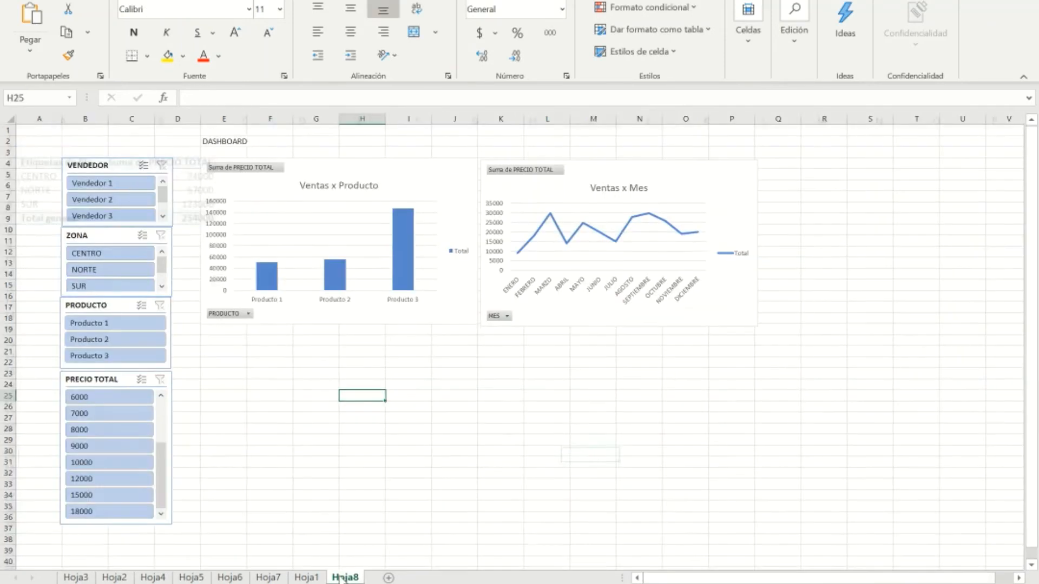
pyautogui.click(212, 342)
pyautogui.hotkey('ctrl', 'v')
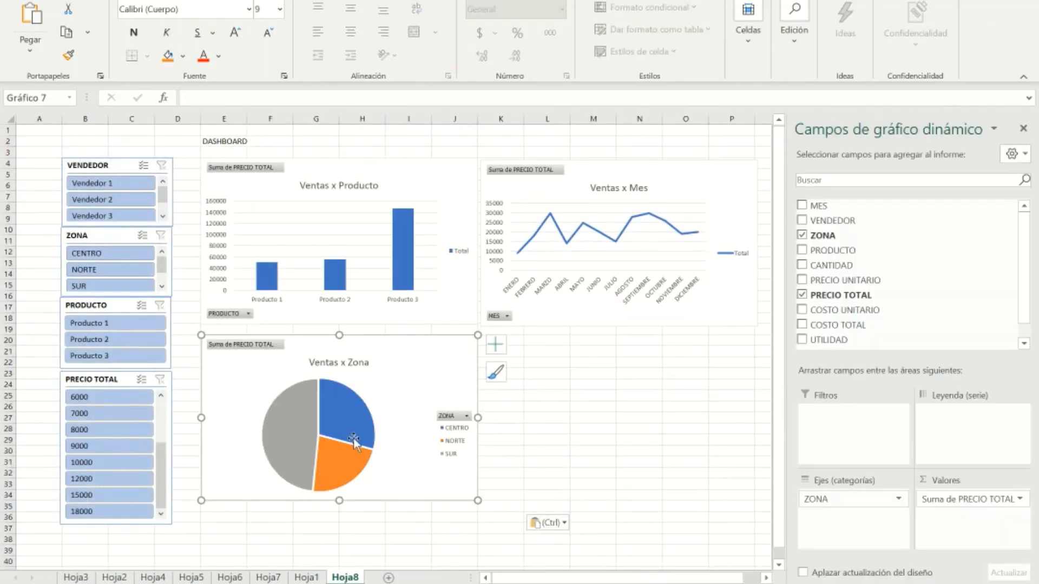
# Step: Cut the Ventas x Vendedor chart from Hoja4 and paste it into the dashboard sheet at cell K20
pyautogui.click(146, 577)
pyautogui.click(494, 195)
pyautogui.hotkey('ctrl', 'x')
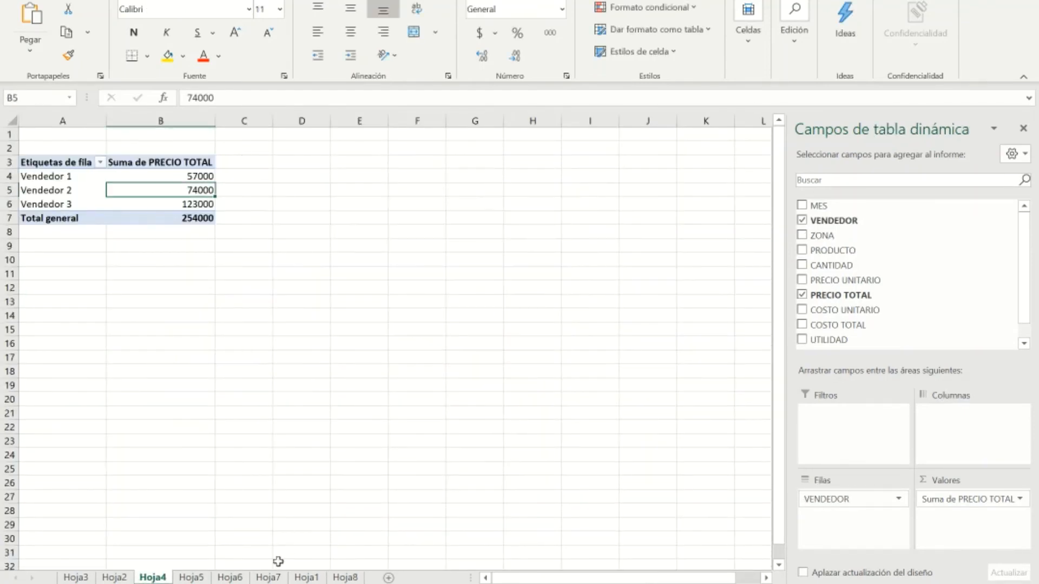
pyautogui.click(346, 577)
pyautogui.click(541, 355)
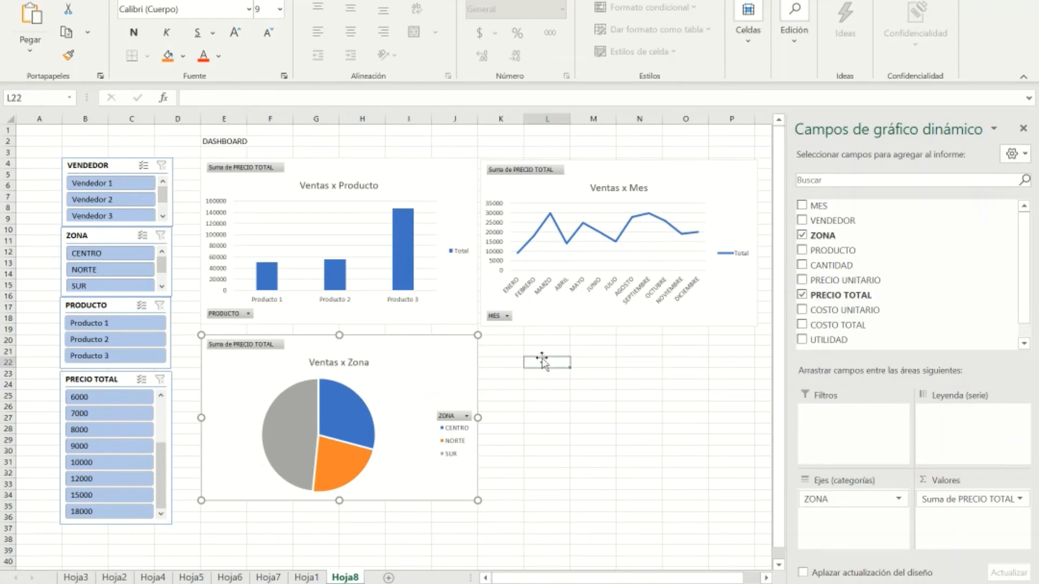
pyautogui.click(496, 340)
pyautogui.hotkey('ctrl', 'v')
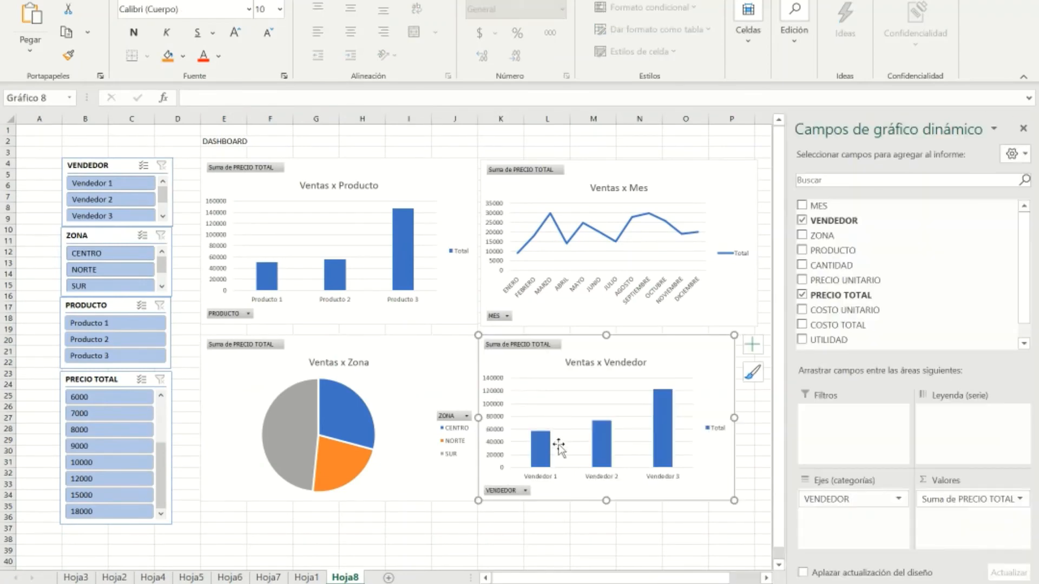
pyautogui.click(625, 541)
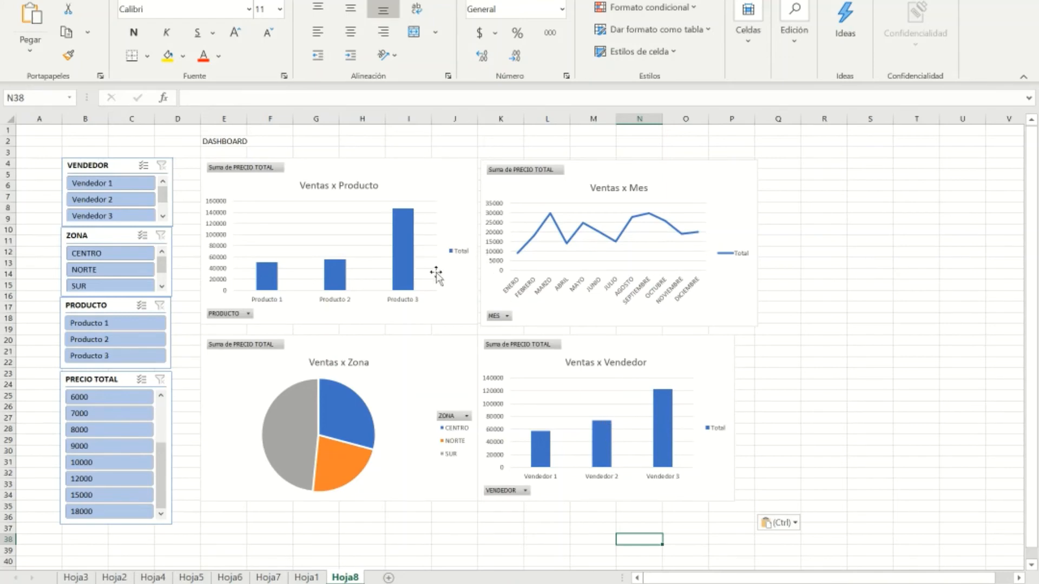
# Step: Connect the VENDEDOR slicer to TablaDinámica2, TablaDinámica3 and TablaDinámica4 through its report connections
pyautogui.rightClick(116, 183)
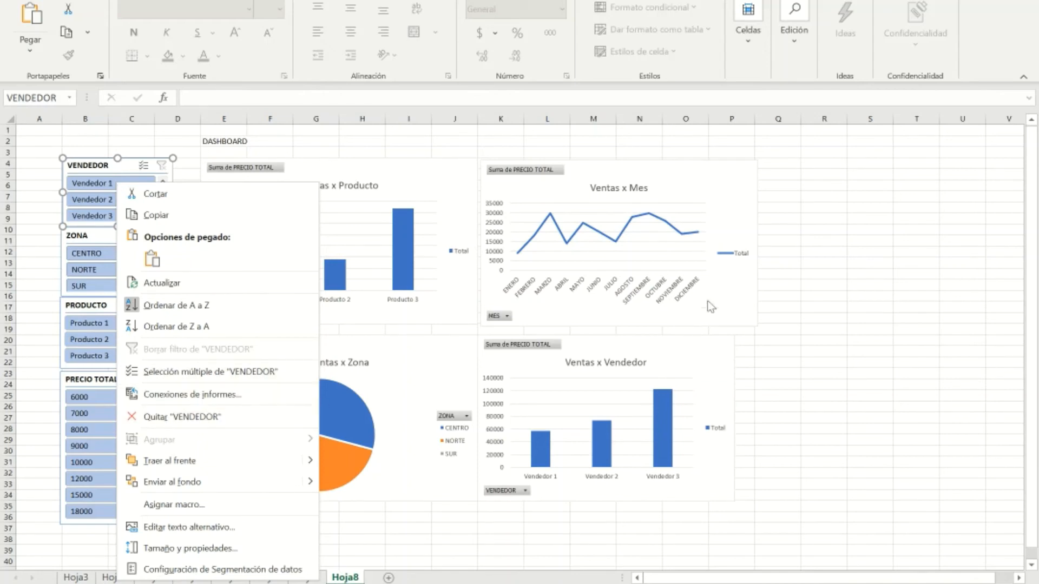
pyautogui.press('Escape')
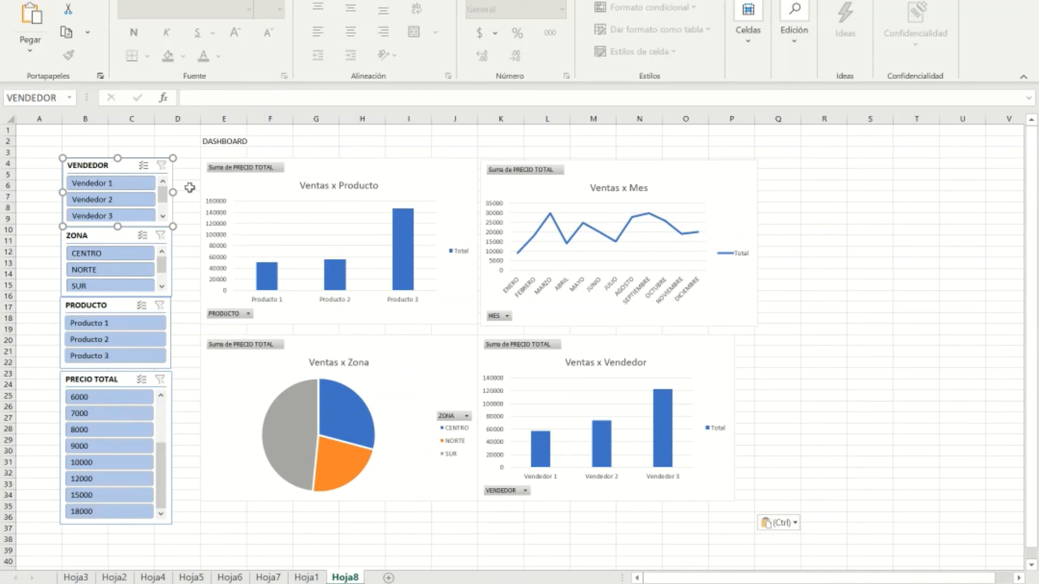
pyautogui.rightClick(126, 166)
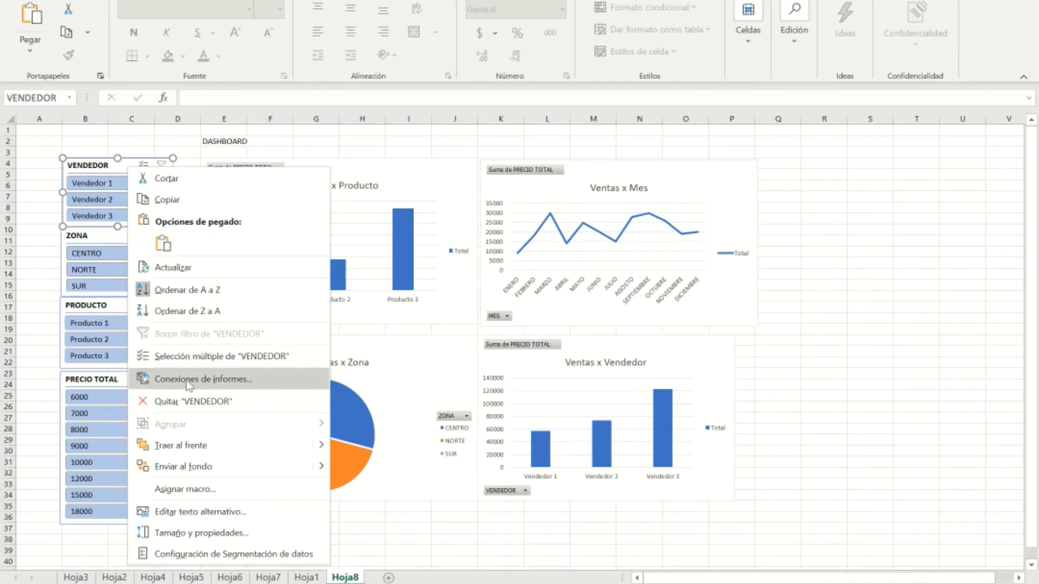
pyautogui.click(216, 380)
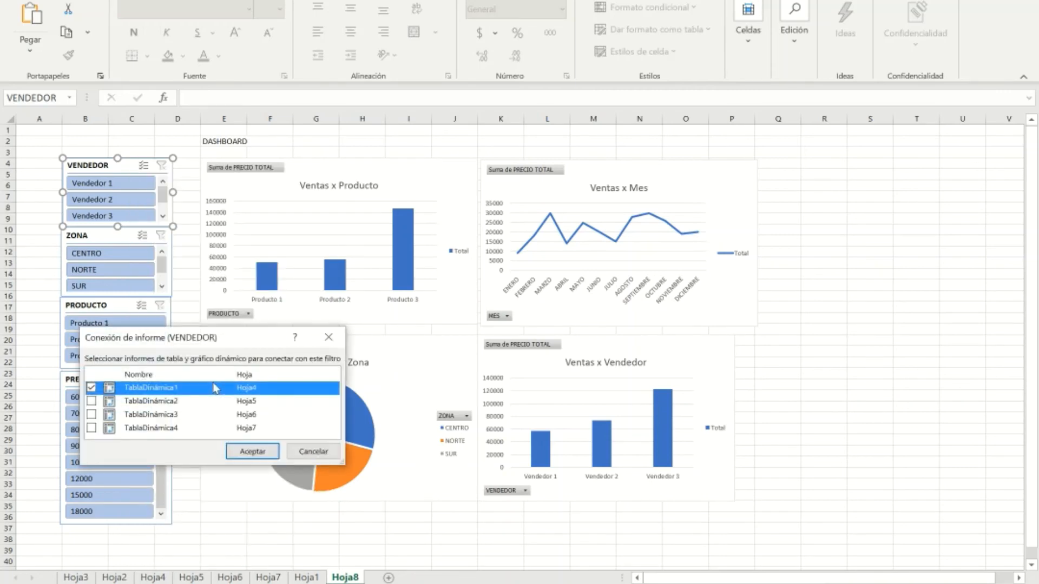
pyautogui.click(91, 402)
pyautogui.click(91, 415)
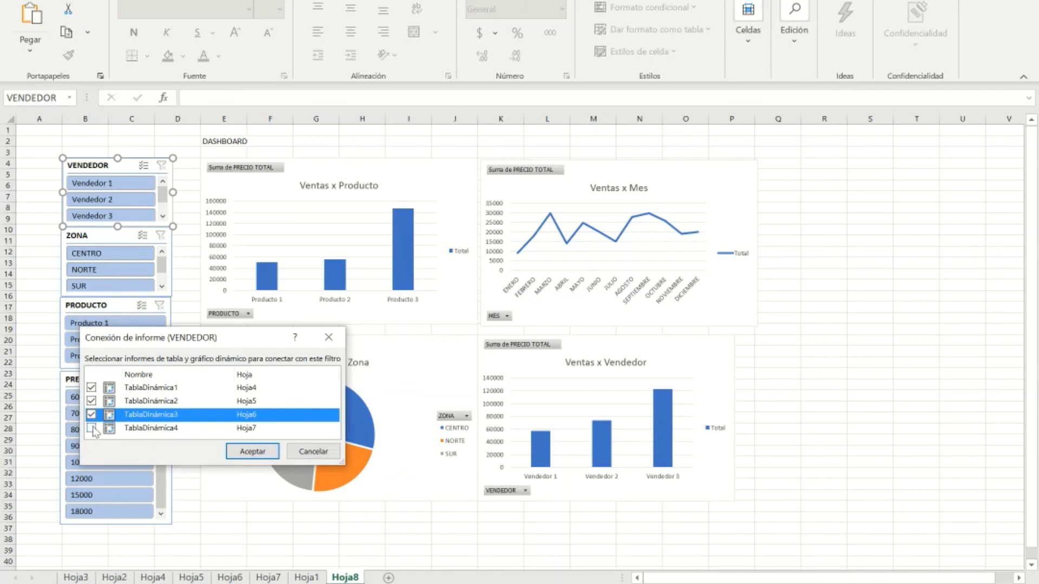
pyautogui.click(91, 428)
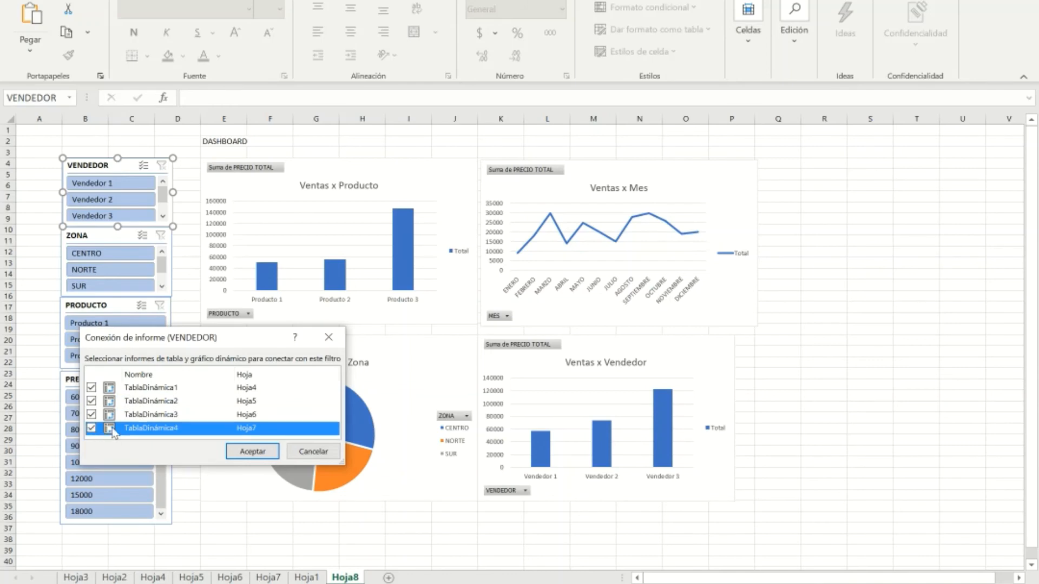
pyautogui.click(252, 452)
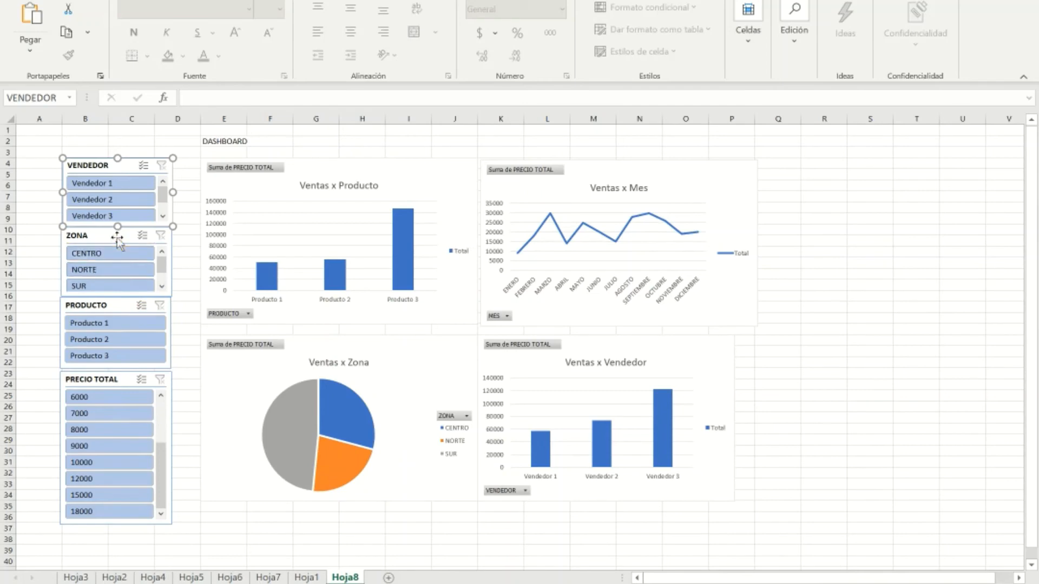
# Step: Filter the dashboard charts with the VENDEDOR slicer by Vendedor 1, Vendedor 2 and Vendedor 3 in turn
pyautogui.click(115, 184)
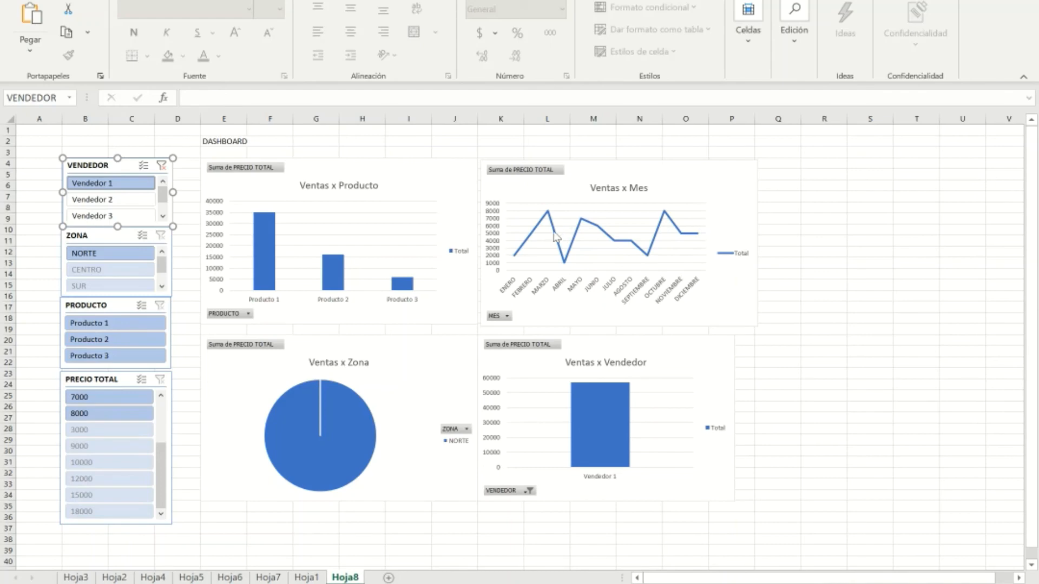
pyautogui.click(116, 201)
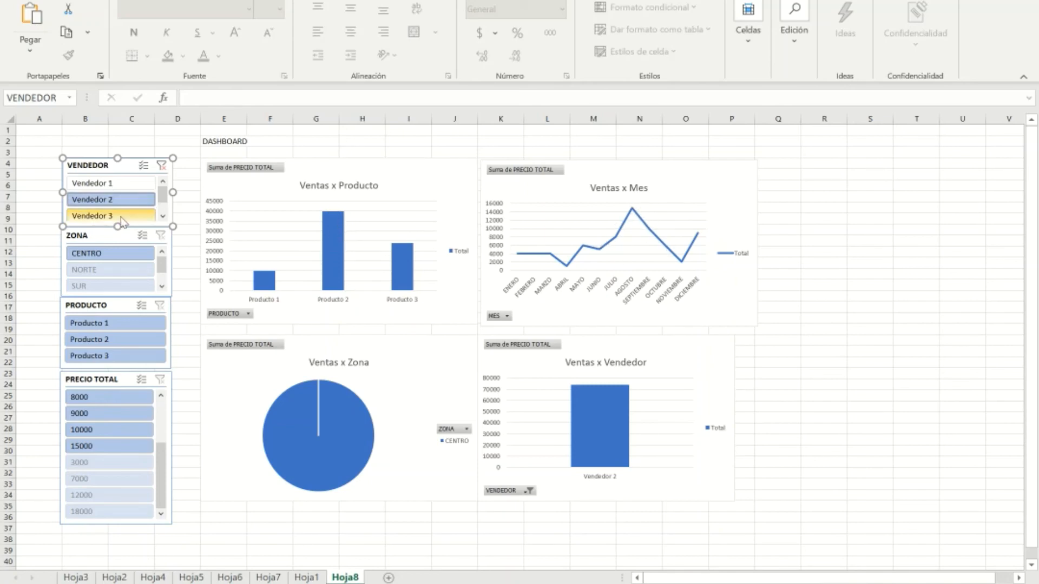
pyautogui.click(109, 211)
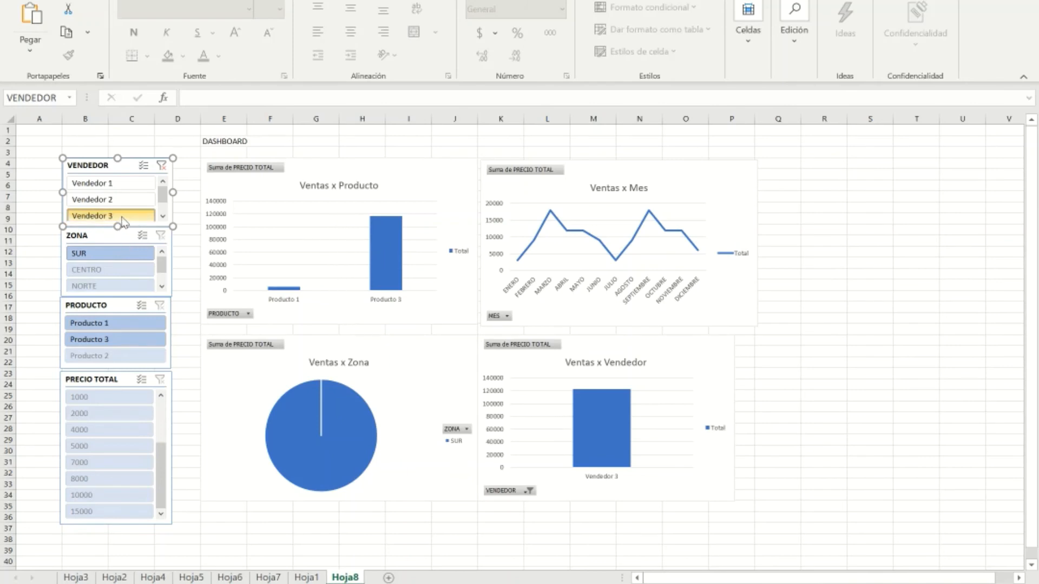
pyautogui.moveTo(163, 195)
pyautogui.mouseDown()
pyautogui.moveTo(164, 207)
pyautogui.moveTo(158, 176)
pyautogui.mouseUp()
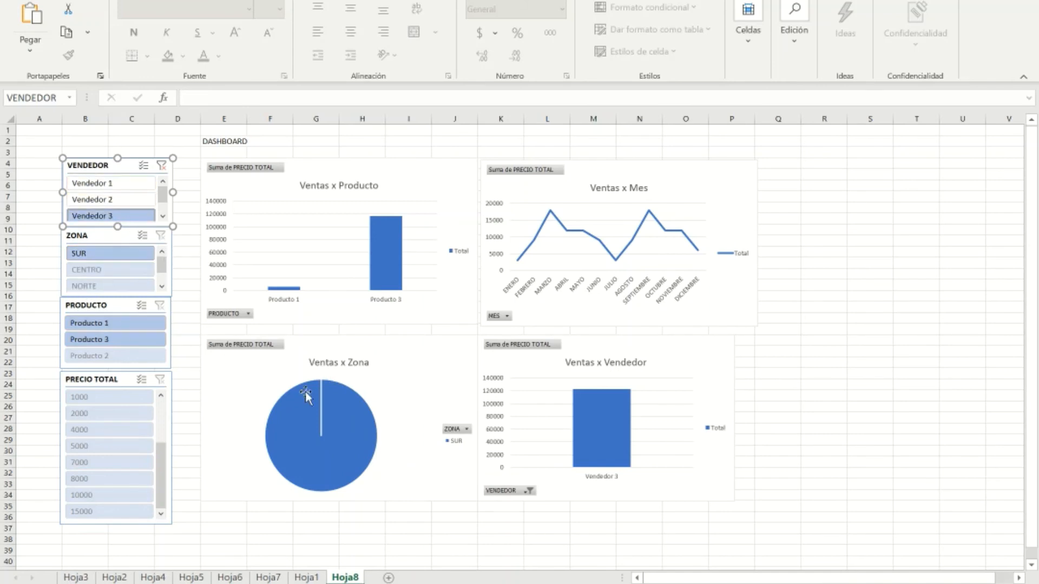
# Step: Clear the VENDEDOR slicer filter and filter with the ZONA slicer by NORTE and SUR alternately
pyautogui.click(162, 165)
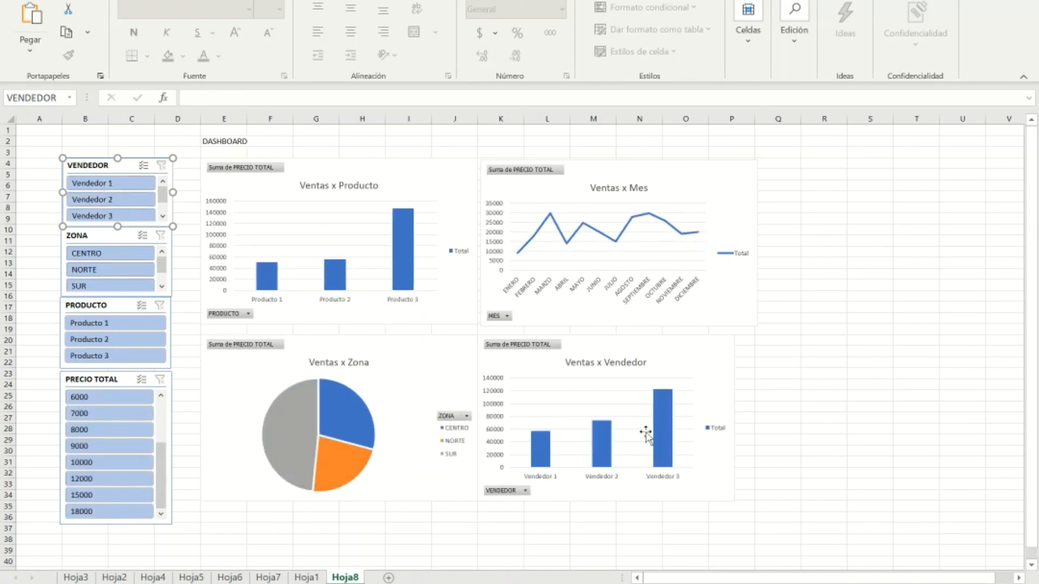
pyautogui.click(91, 271)
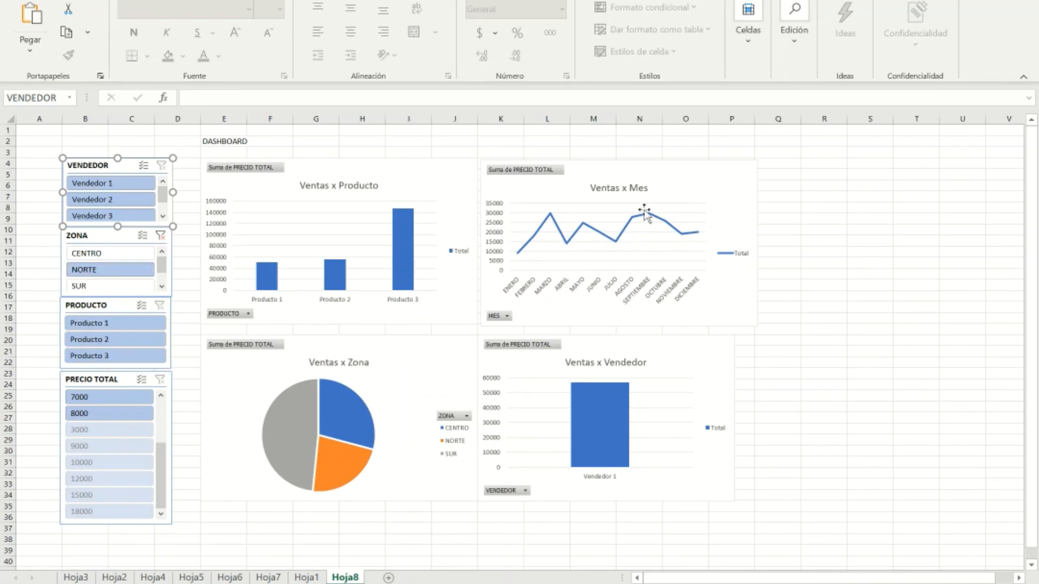
pyautogui.click(130, 287)
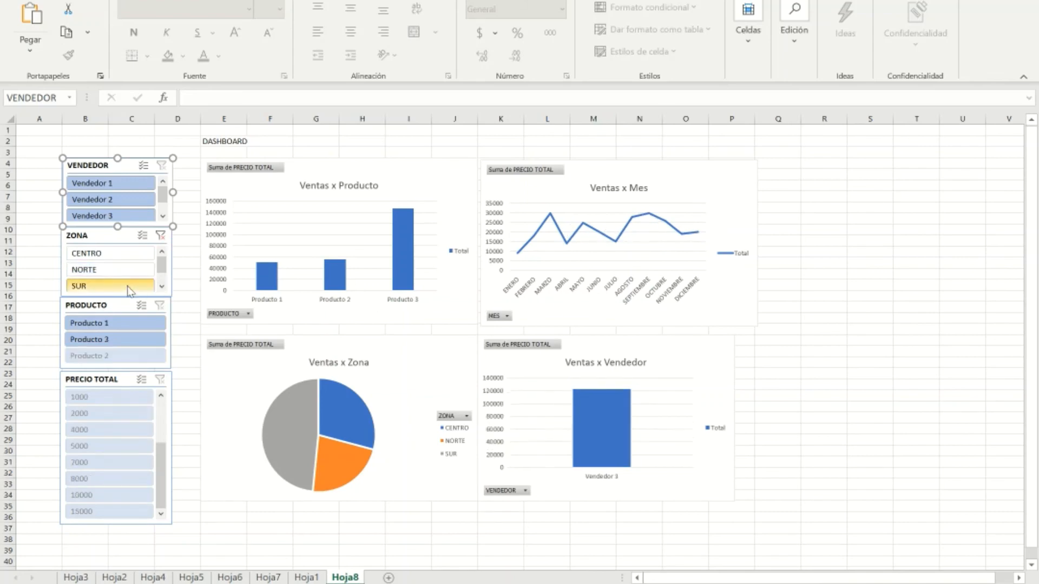
pyautogui.click(121, 270)
pyautogui.click(121, 287)
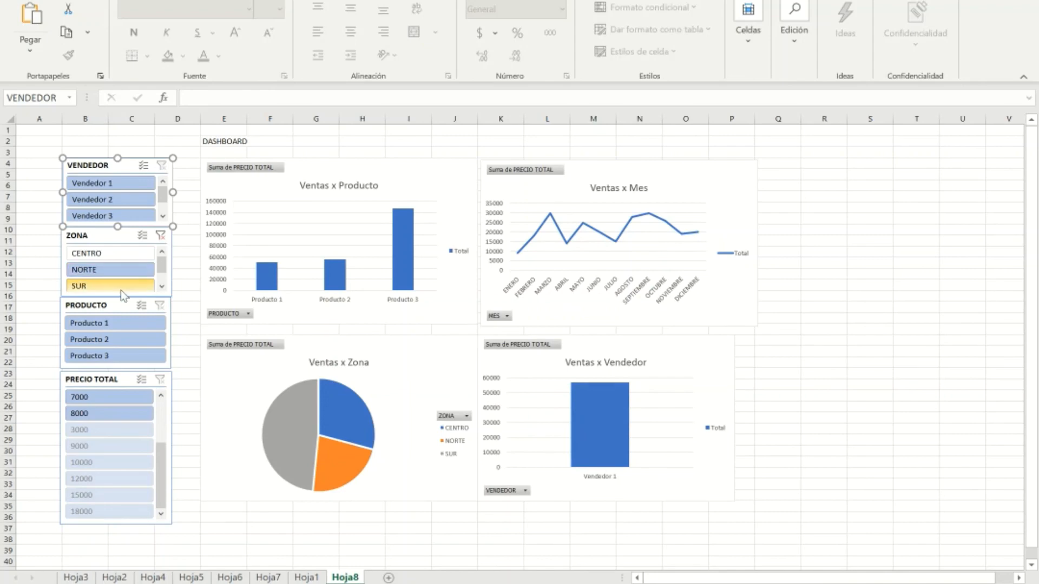
# Step: Connect the ZONA slicer to TablaDinámica2, TablaDinámica3 and TablaDinámica4 through its report connections
pyautogui.rightClick(97, 237)
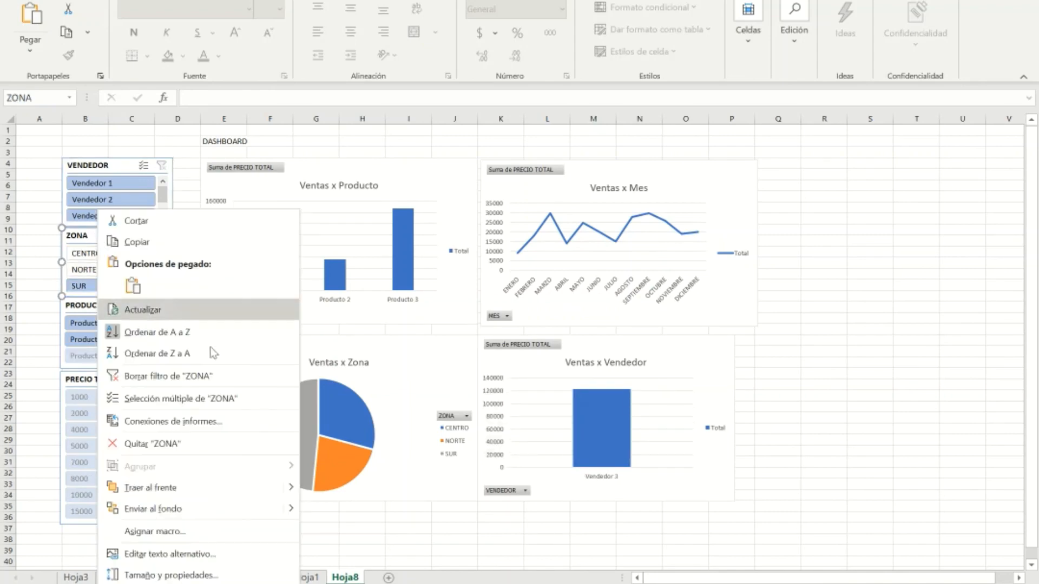
pyautogui.click(167, 427)
pyautogui.click(44, 440)
pyautogui.click(44, 453)
pyautogui.click(45, 467)
pyautogui.click(205, 490)
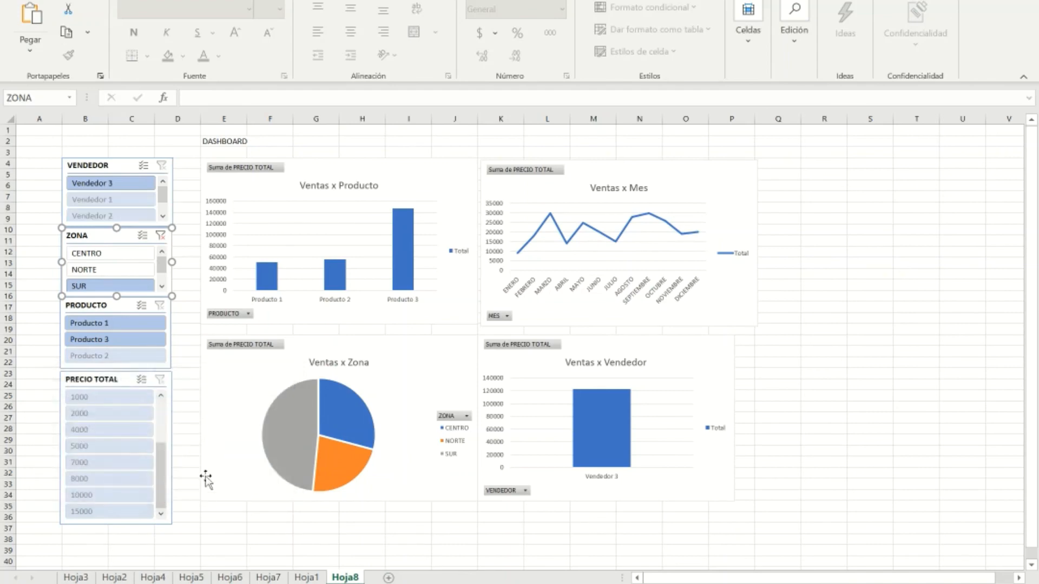
# Step: Filter the dashboard charts with the ZONA slicer by NORTE, CENTRO and NORTE again, and clear the ZONA filter
pyautogui.click(101, 268)
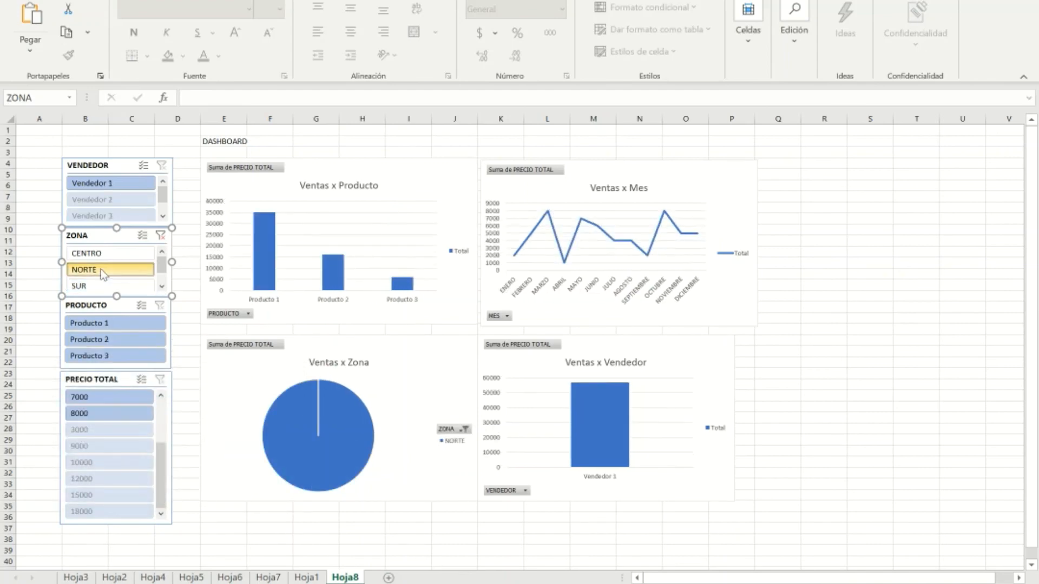
pyautogui.click(109, 259)
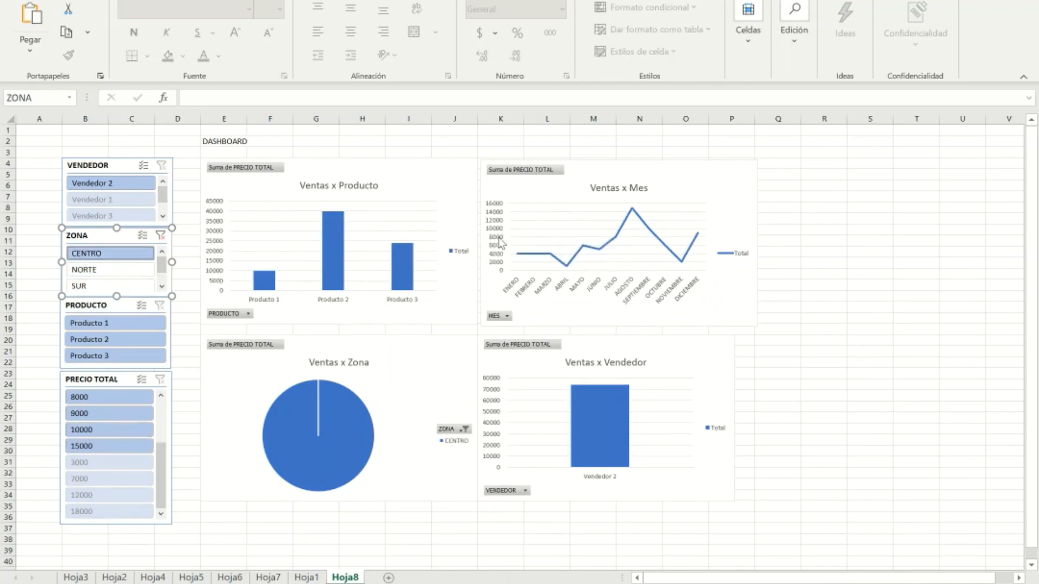
pyautogui.click(104, 269)
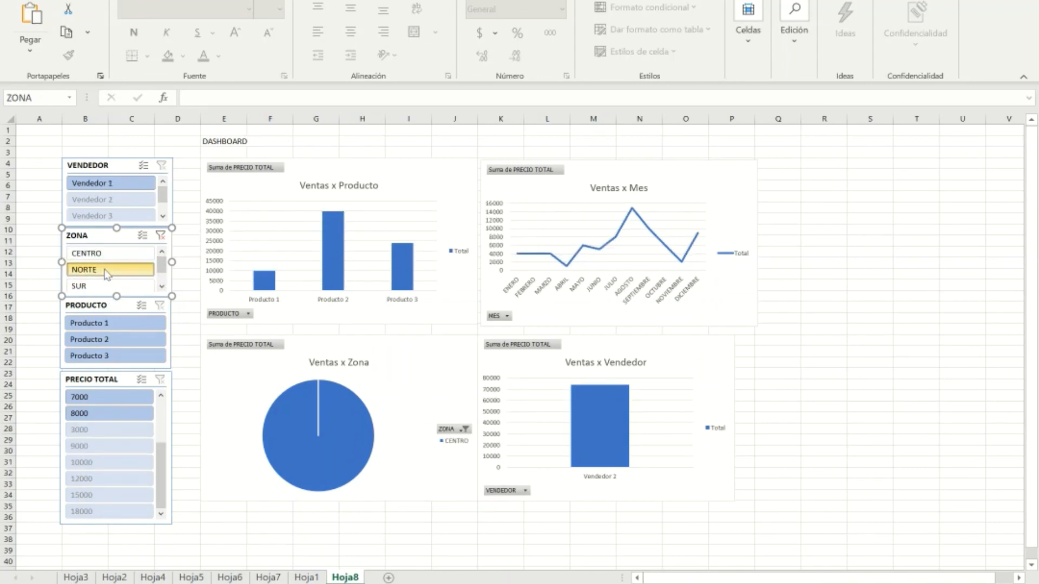
pyautogui.click(93, 309)
pyautogui.click(160, 236)
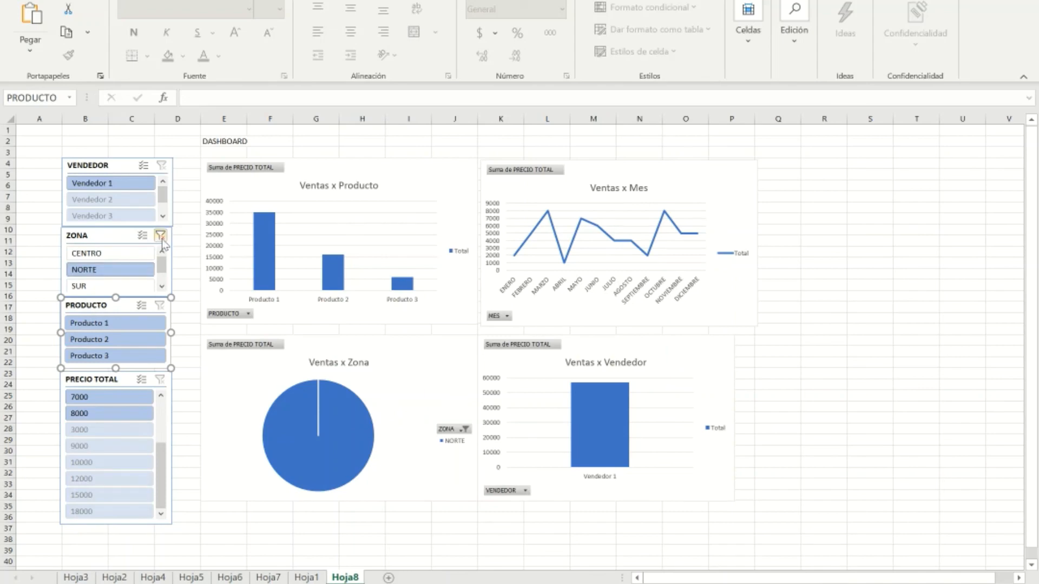
# Step: Connect the PRODUCTO slicer to TablaDinámica2, TablaDinámica3 and TablaDinámica4 through its report connections, and filter the dashboard by Producto 1
pyautogui.rightClick(104, 305)
pyautogui.click(162, 420)
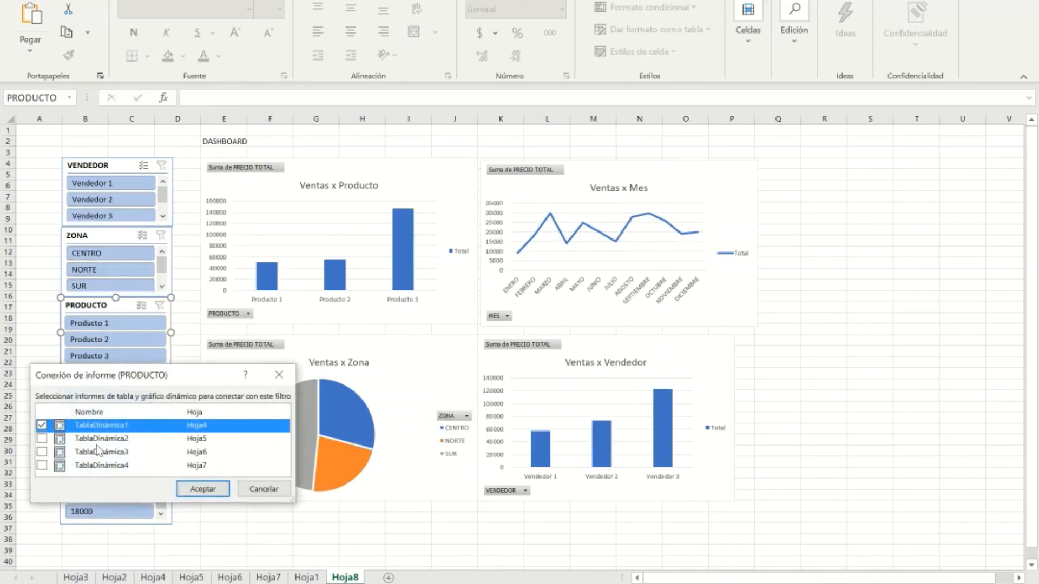
pyautogui.click(42, 439)
pyautogui.click(42, 452)
pyautogui.click(41, 465)
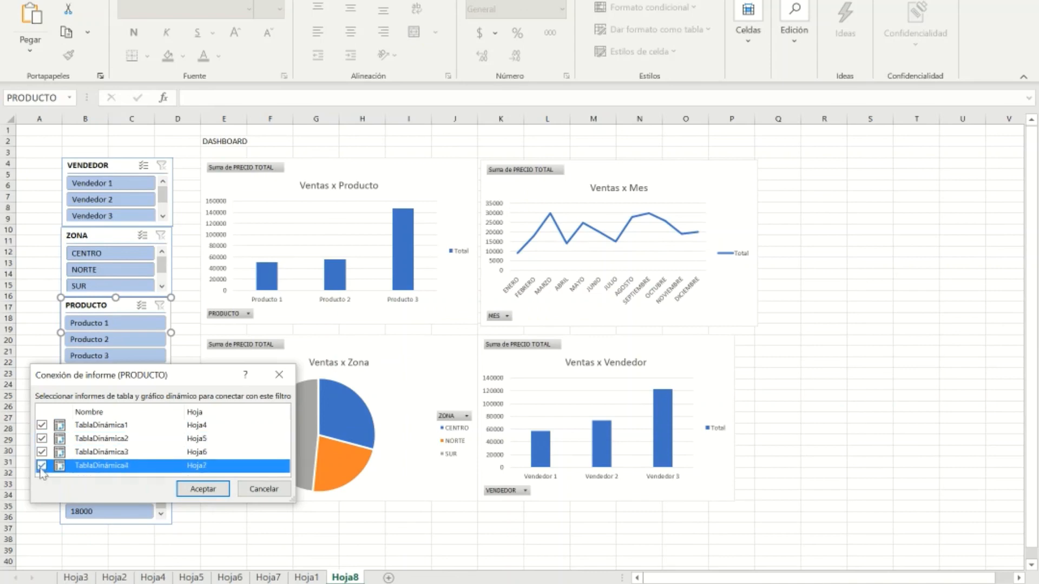
pyautogui.click(192, 488)
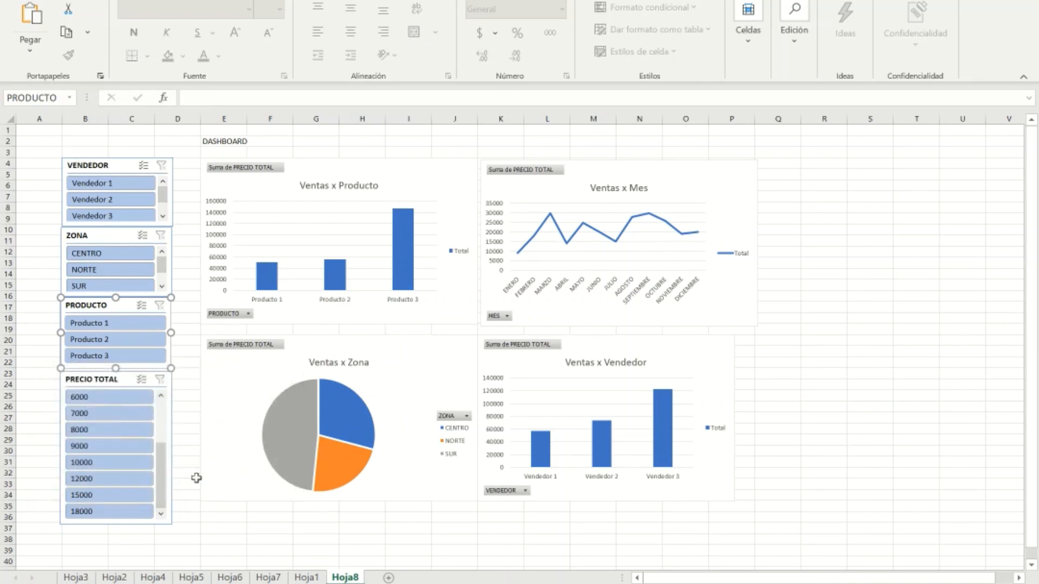
pyautogui.click(82, 327)
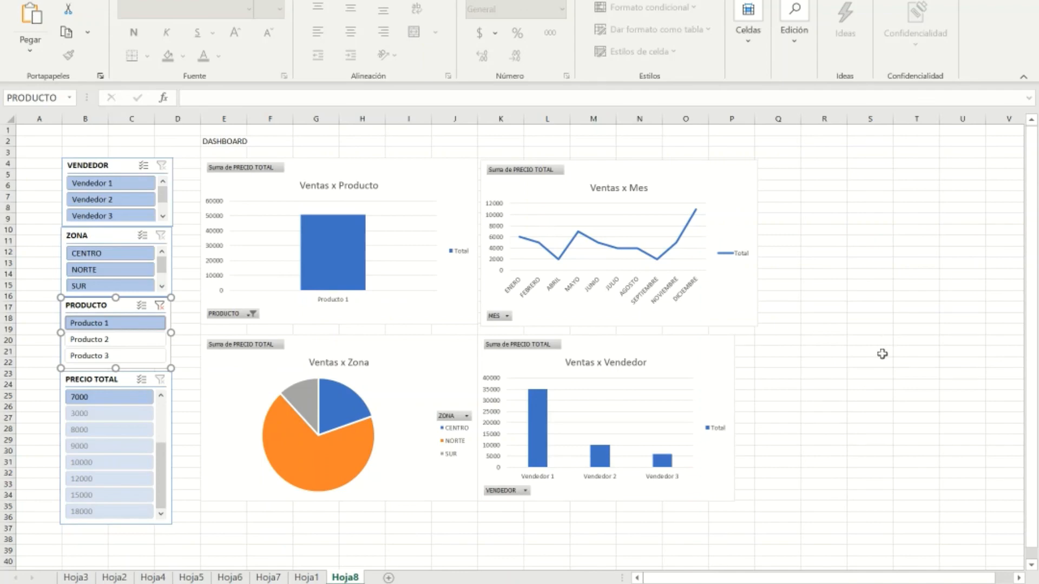
# Step: Review the source sales table on Hoja1 and the pivot table sheets behind the charts, and return to the dashboard on Hoja8
pyautogui.click(306, 577)
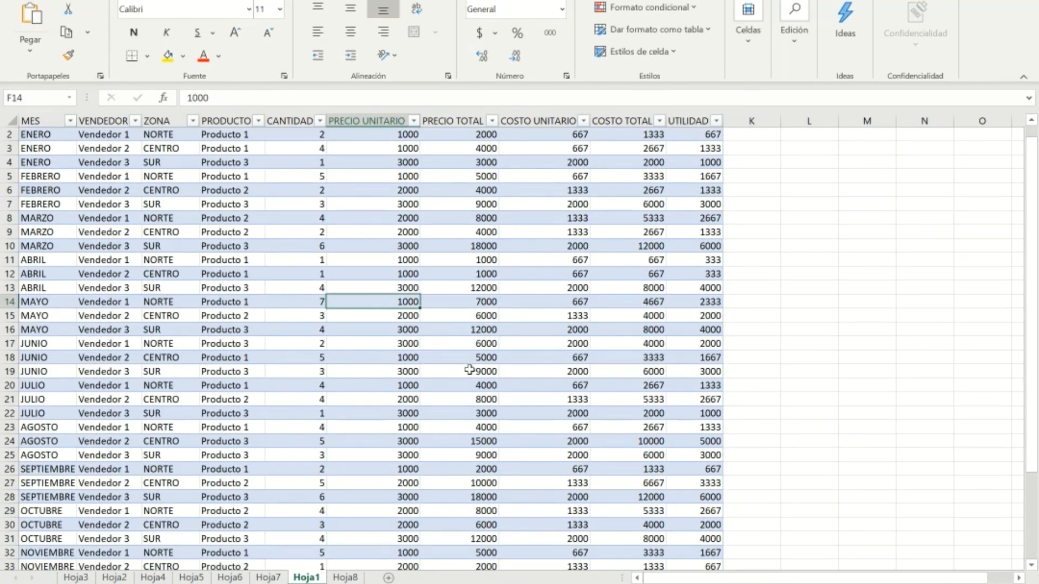
pyautogui.click(349, 578)
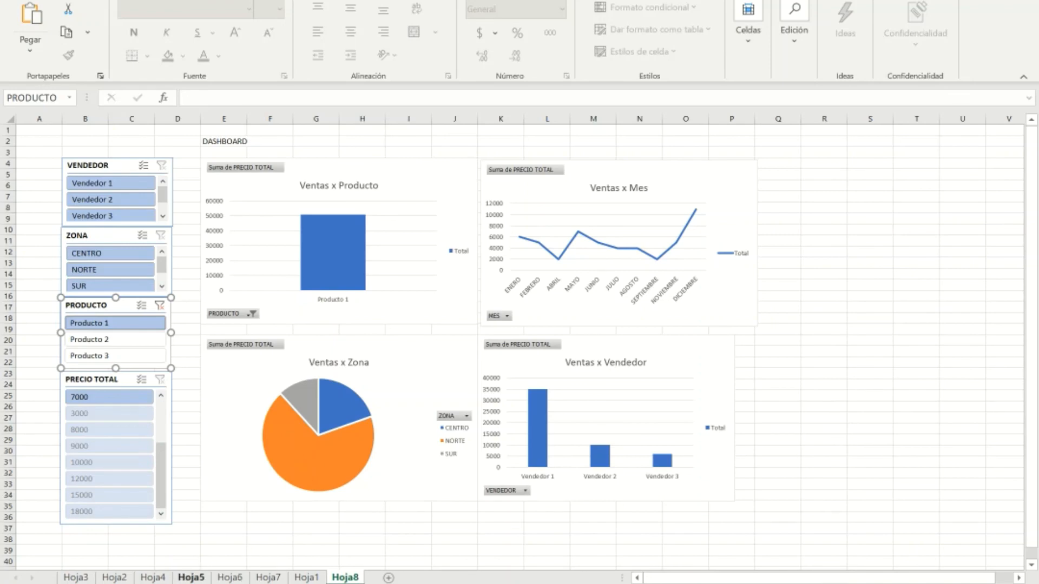
pyautogui.click(200, 578)
pyautogui.click(114, 578)
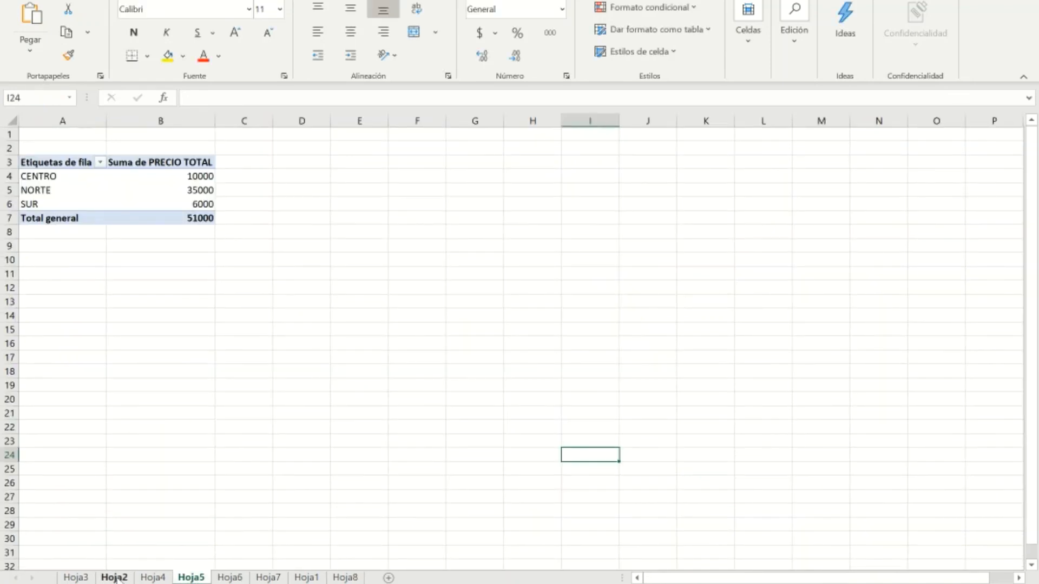
pyautogui.click(269, 578)
pyautogui.click(306, 577)
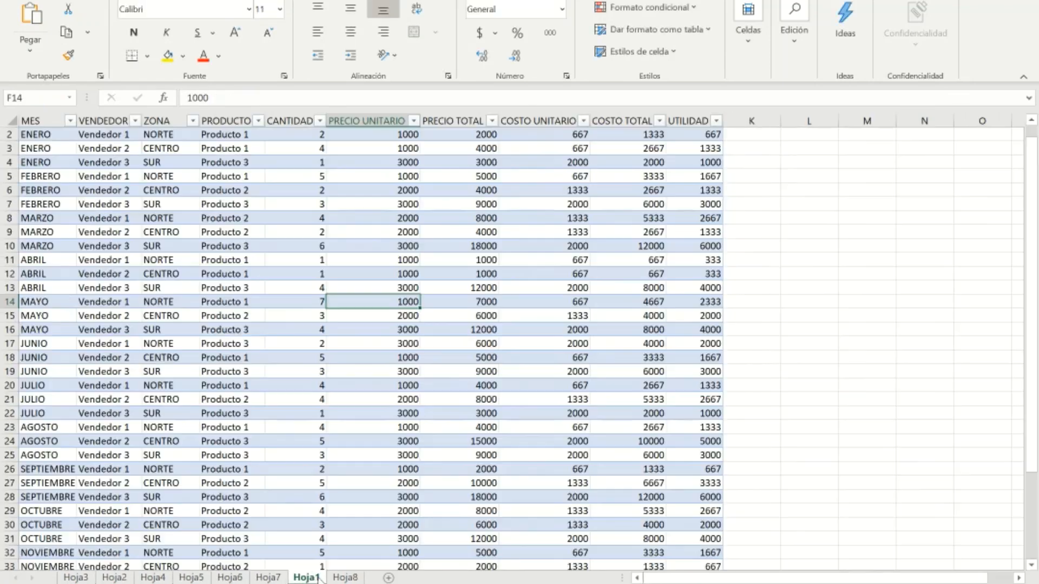
pyautogui.click(318, 245)
pyautogui.scroll(-6, 315, 386)
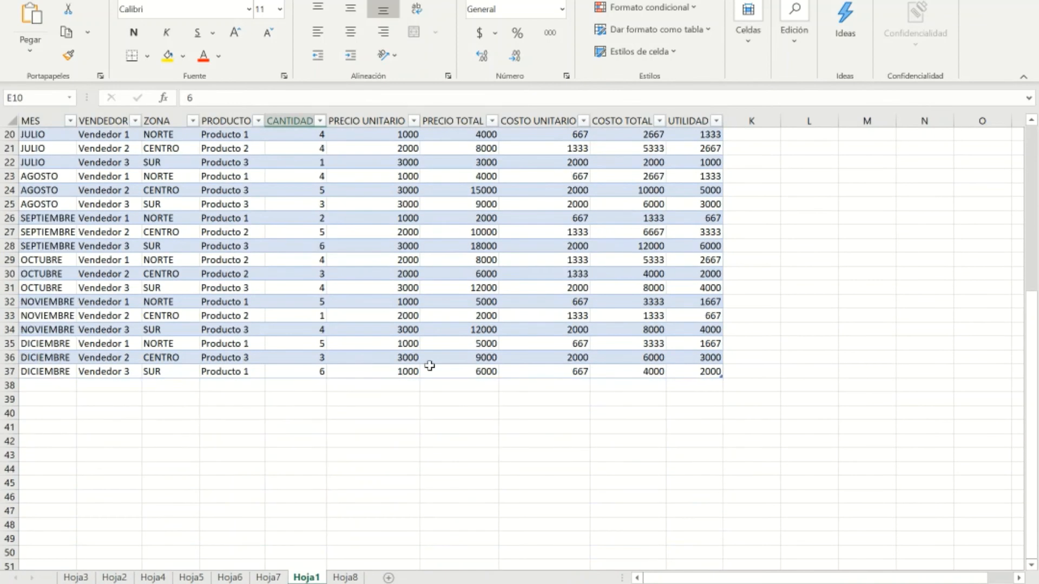
pyautogui.click(379, 344)
pyautogui.click(345, 577)
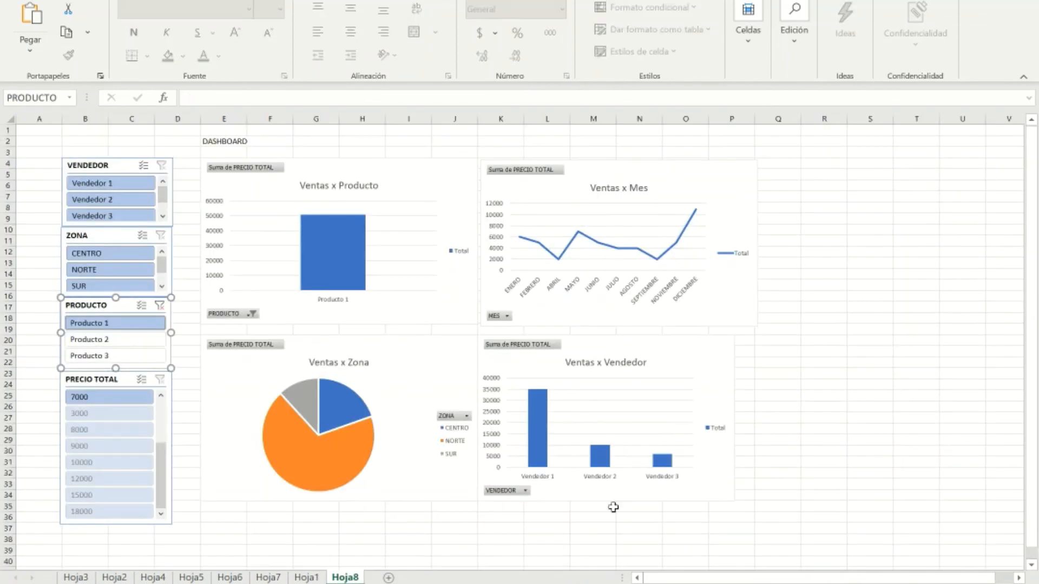